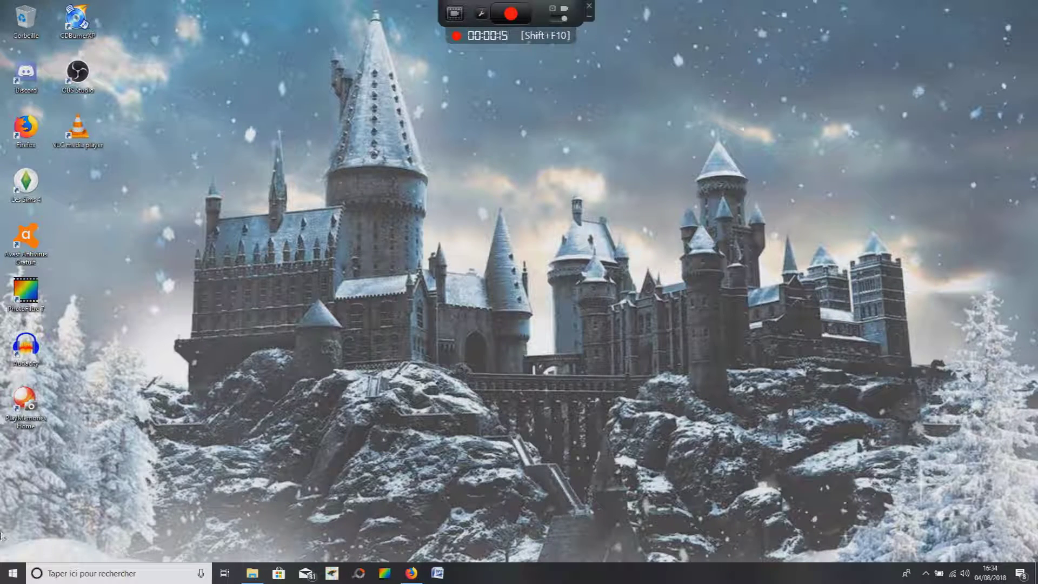
Step: Launch Discord from the list of installed applications
left_click(13, 573)
scroll(86, 391, "down", 5)
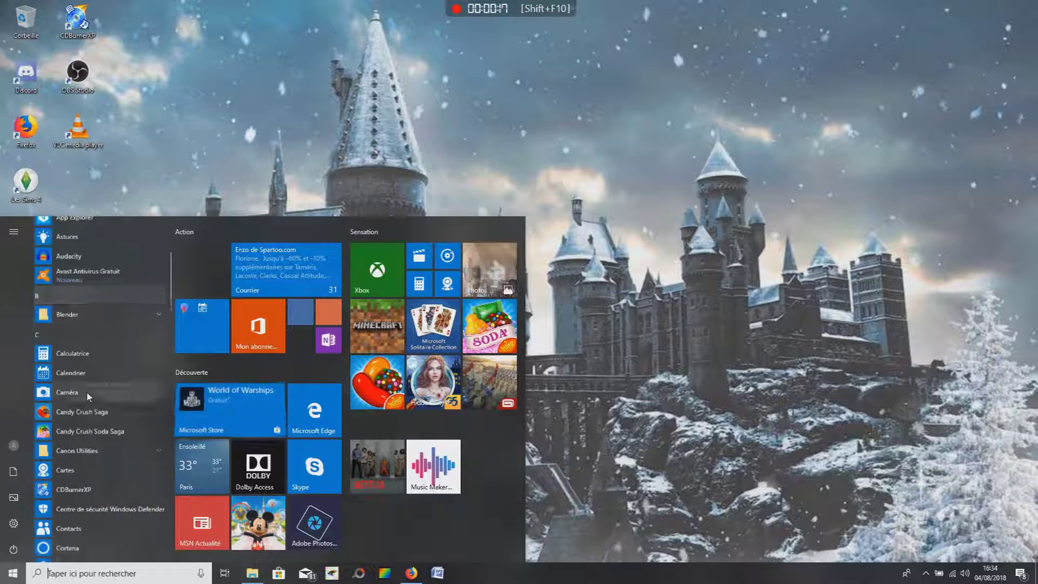
scroll(87, 391, "down", 3)
left_click(108, 283)
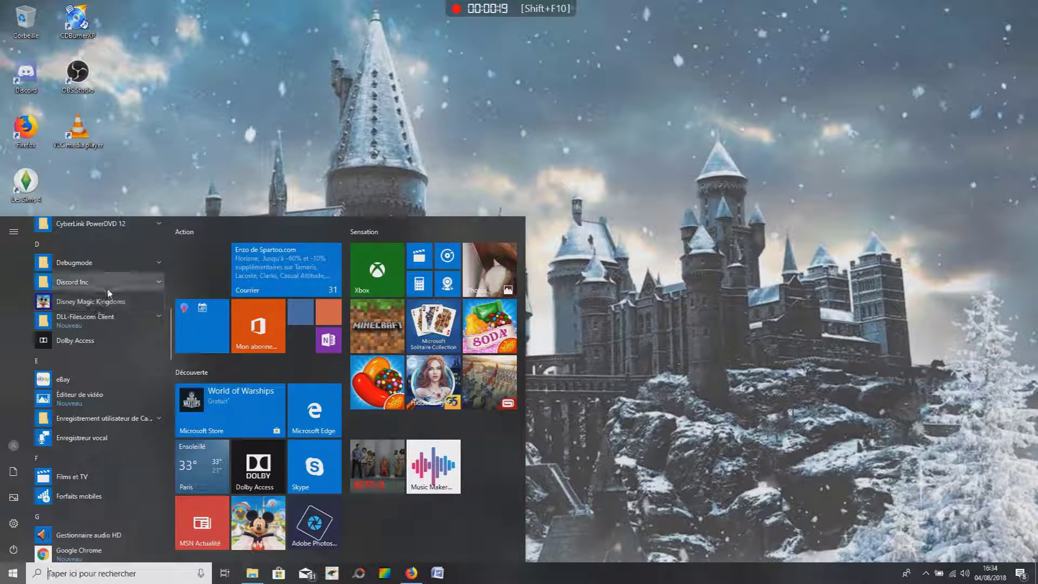
left_click(101, 299)
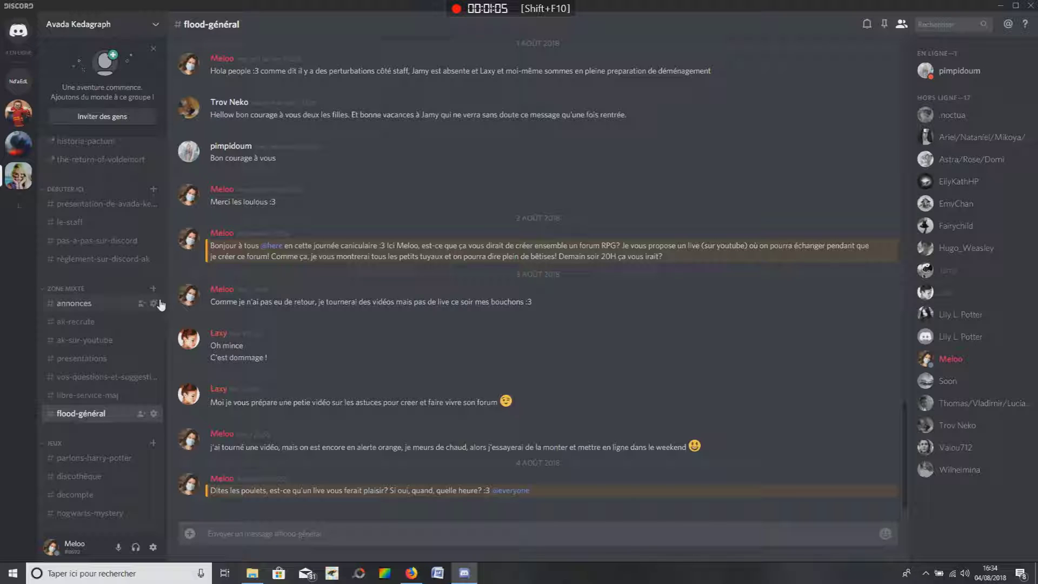
Step: Look through the Avada Kedagraph server's channel list, from the staff and private zones down to the mixed and games zones
scroll(99, 411, "up", 8)
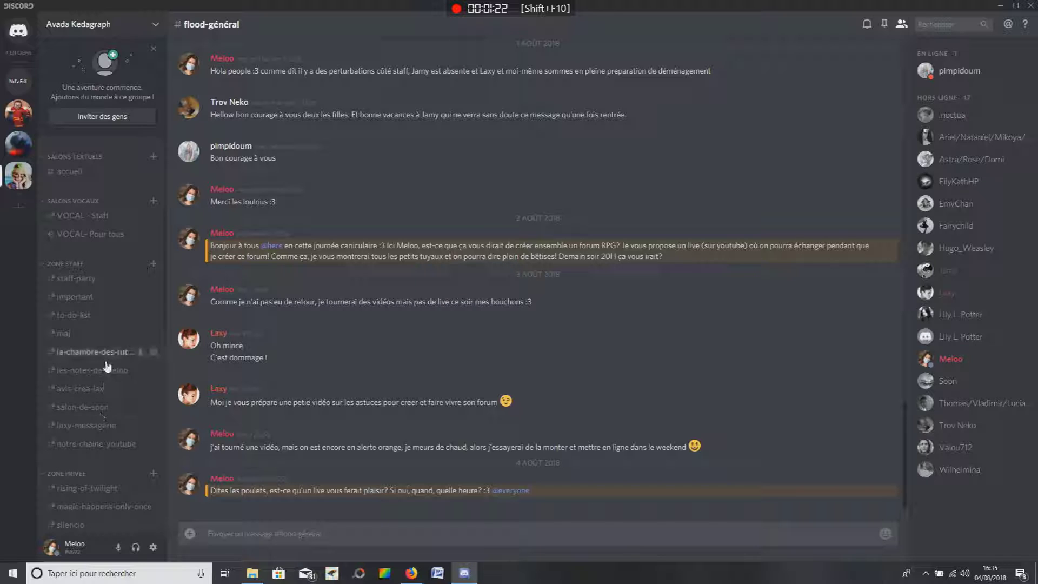
scroll(114, 162, "down", 2)
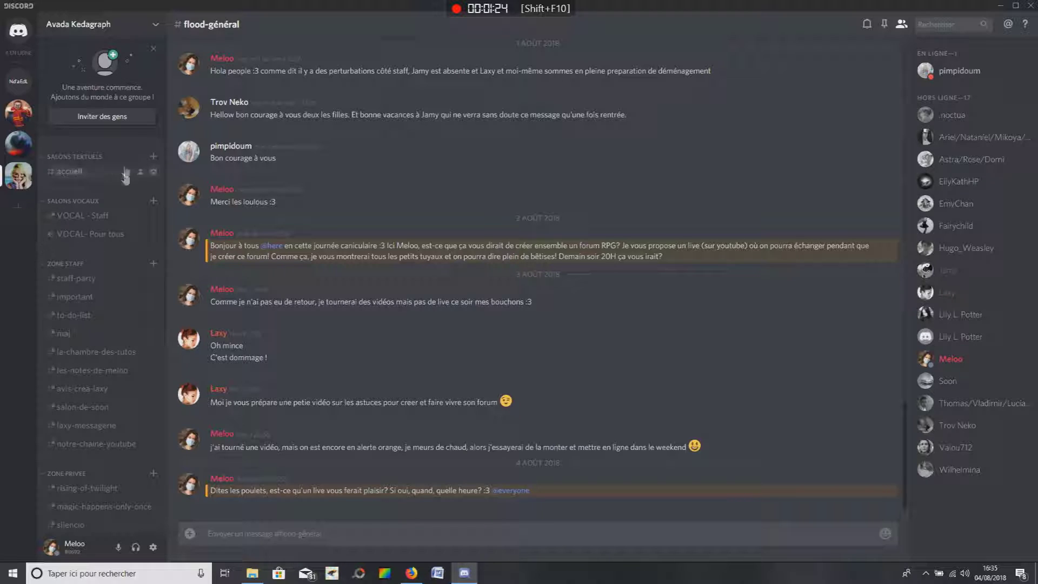
scroll(123, 186, "down", 5)
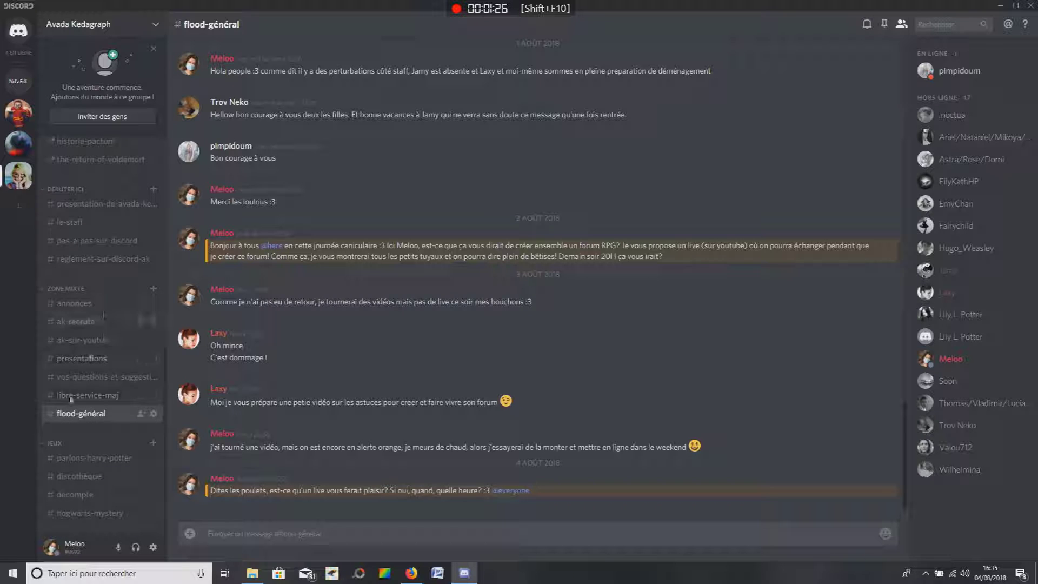
scroll(68, 403, "up", 8)
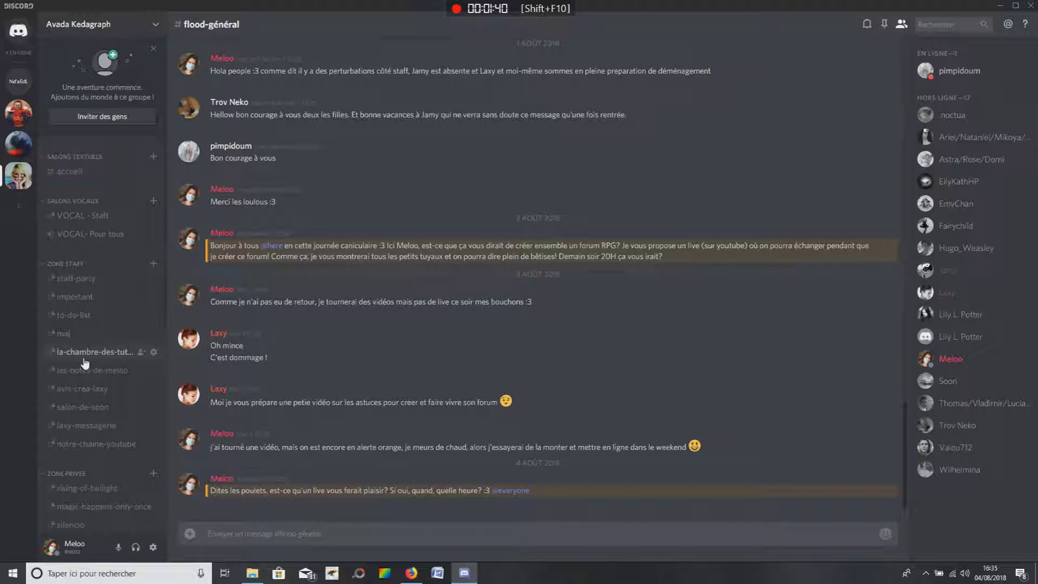
scroll(74, 216, "down", 1)
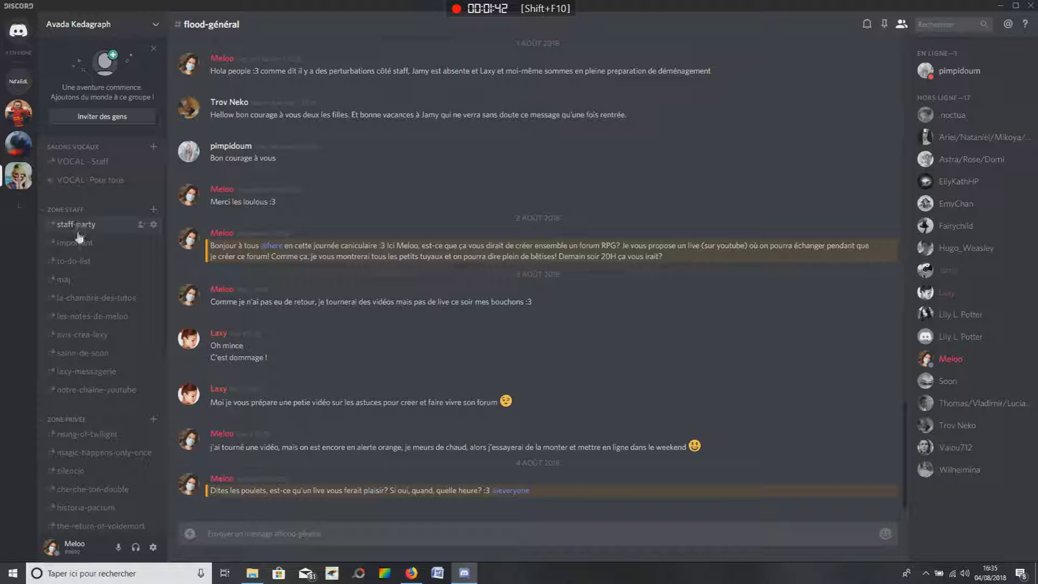
scroll(77, 367, "down", 6)
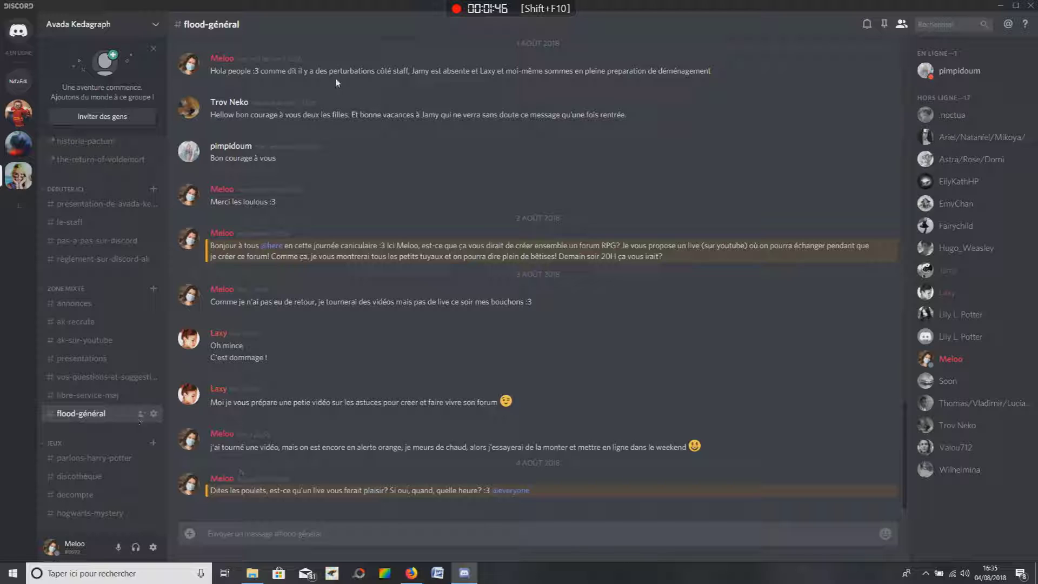
scroll(76, 435, "up", 5)
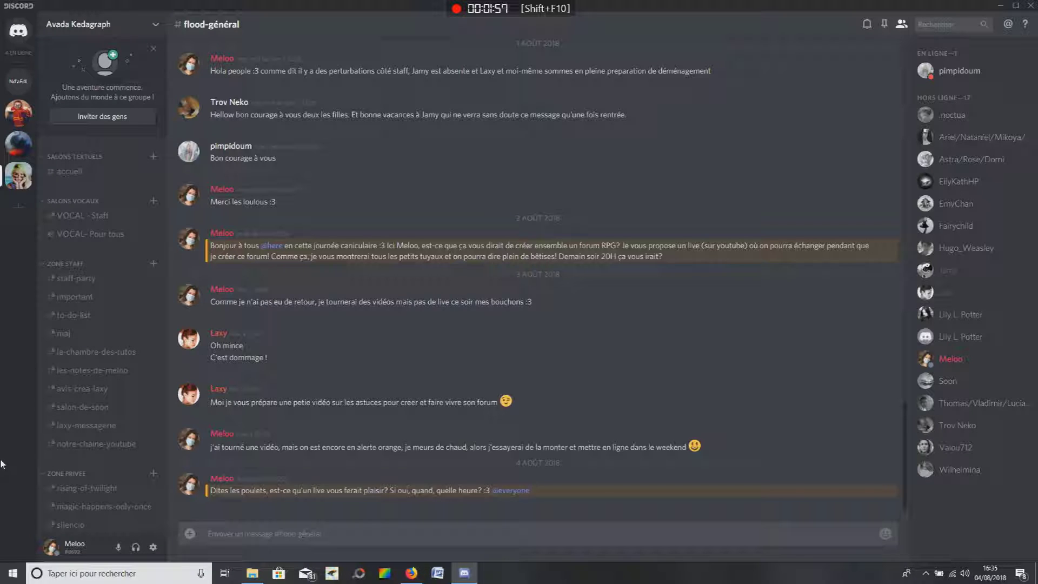
Step: Compare who has access to the restricted staff notes channel and to the public flood-général channel
left_click(80, 376)
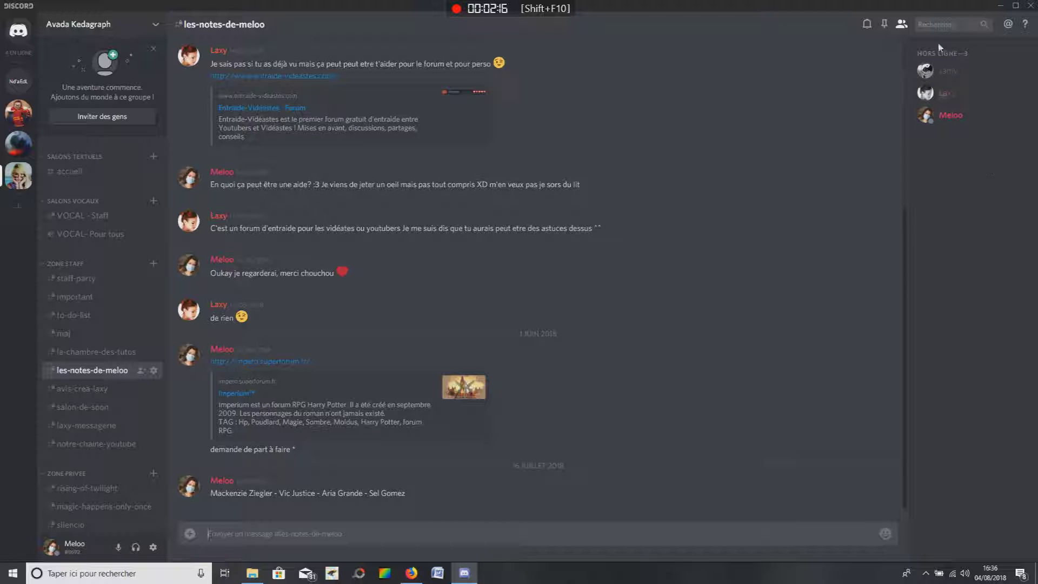
scroll(95, 293, "down", 8)
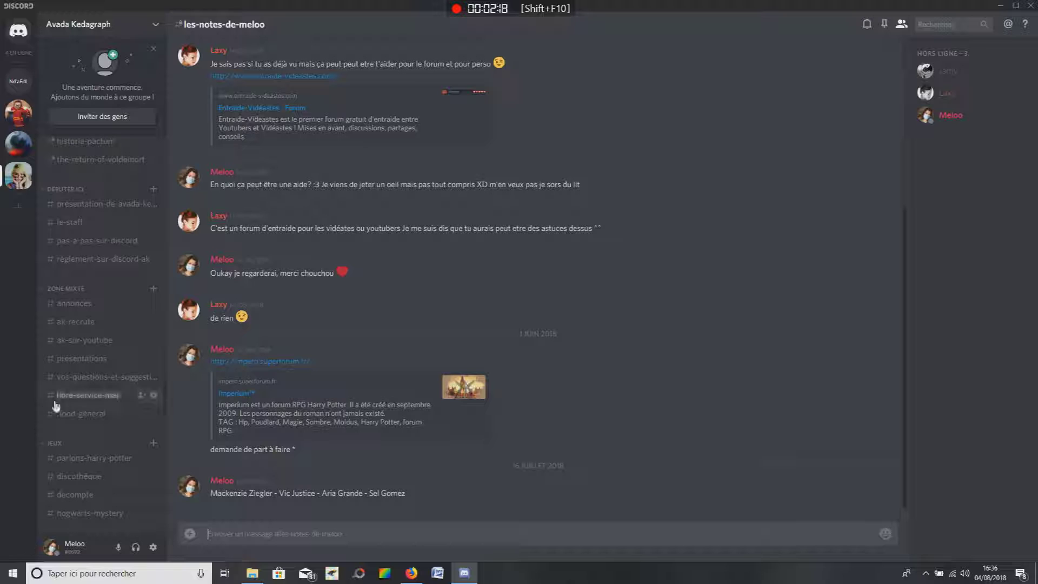
left_click(76, 415)
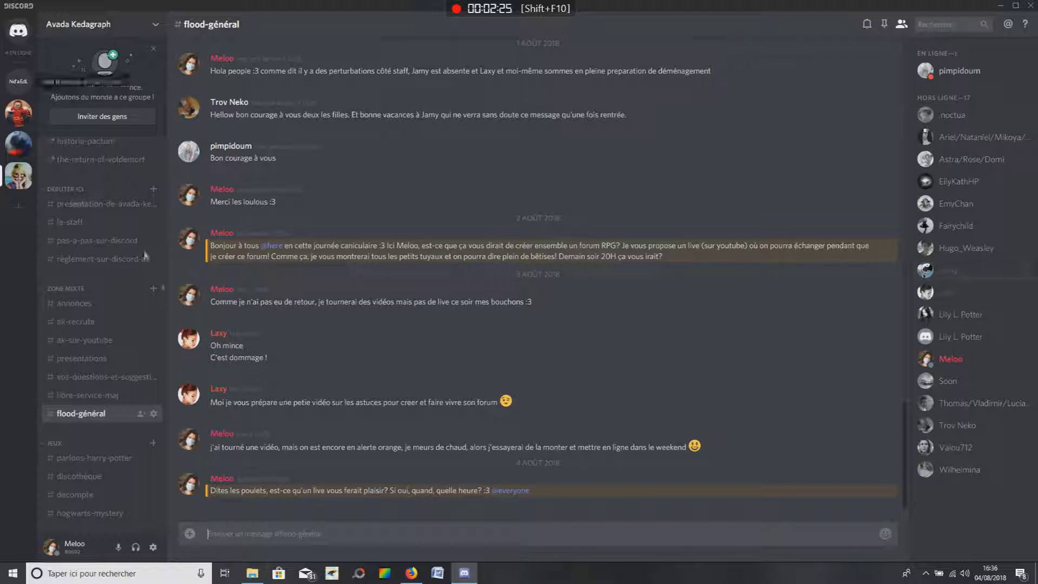
scroll(48, 124, "up", 7)
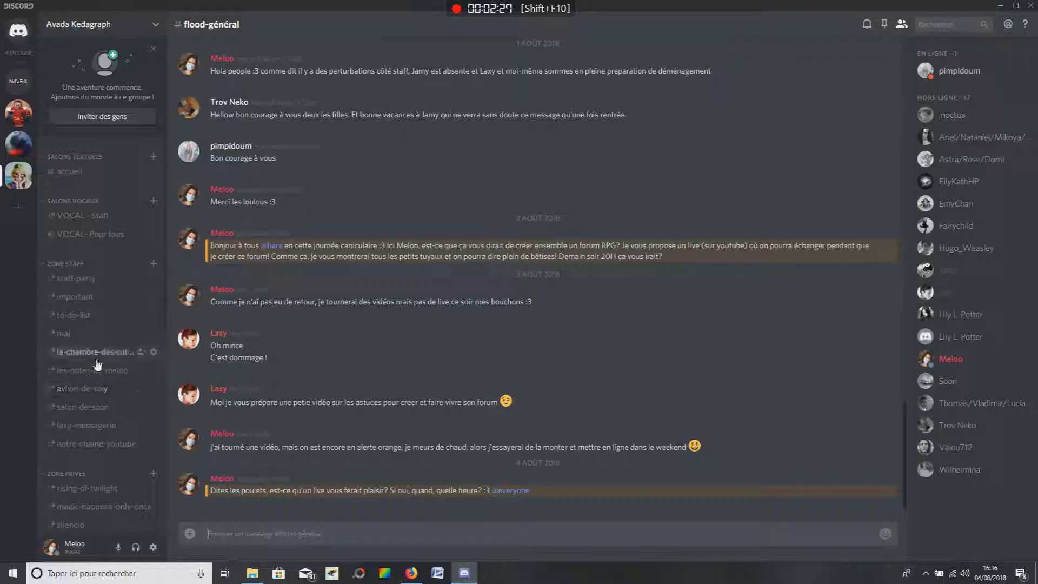
left_click(97, 372)
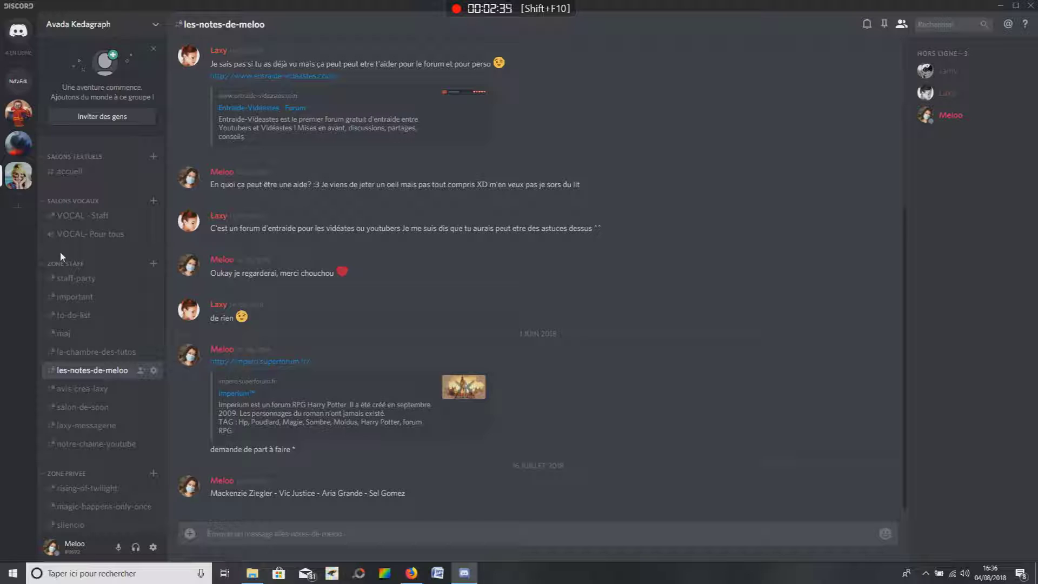
Step: View the rising-of-twilight channel in the private zone and look over the neighbouring channel categories
scroll(88, 297, "down", 3)
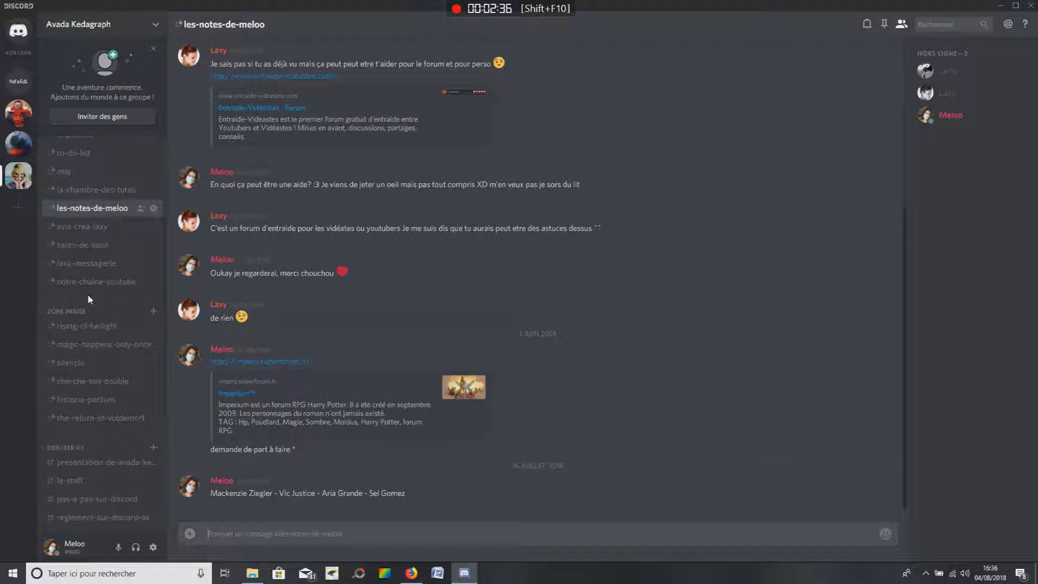
scroll(88, 299, "down", 2)
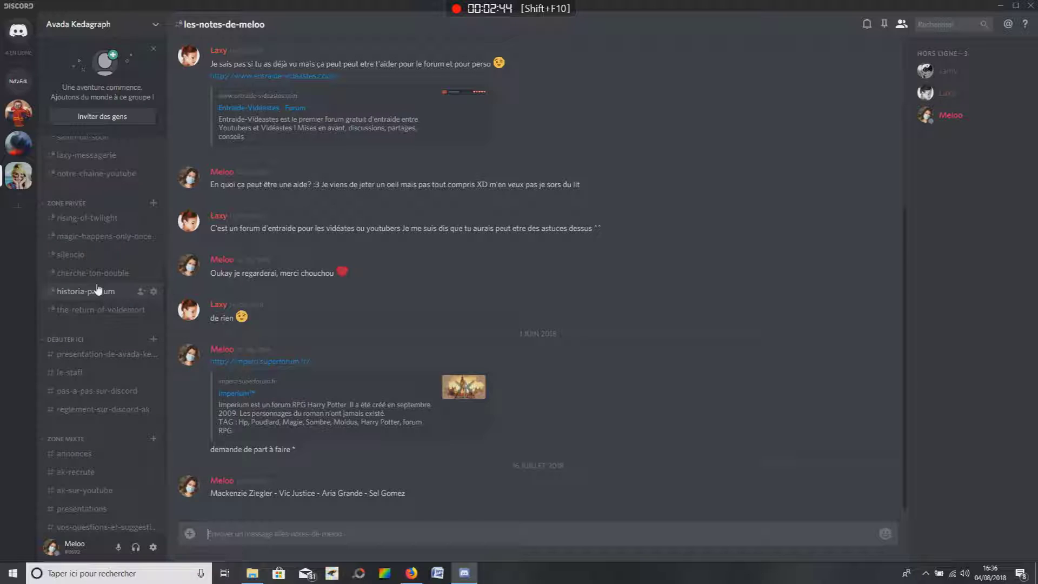
left_click(92, 219)
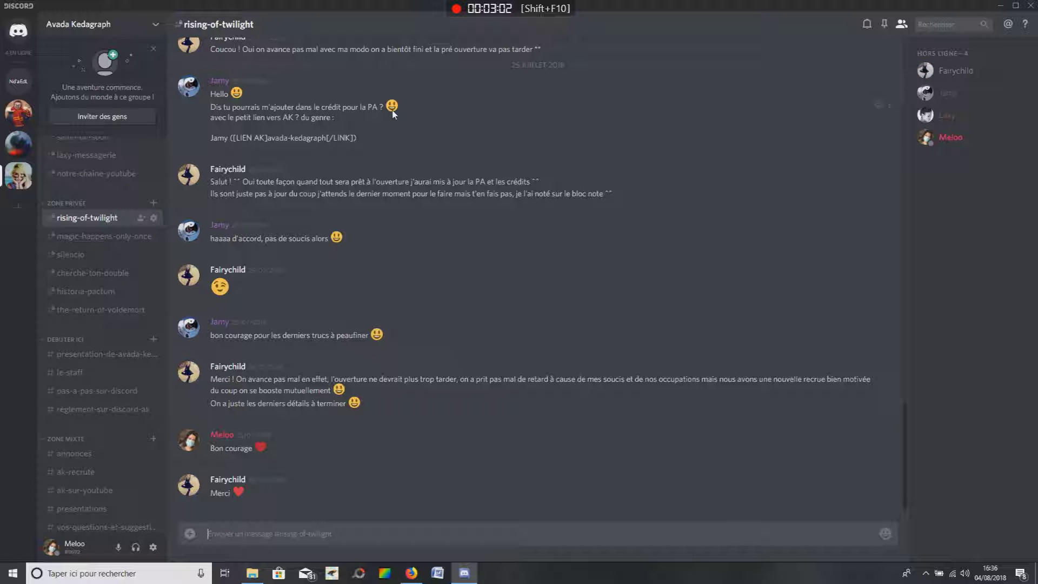
scroll(63, 274, "down", 3)
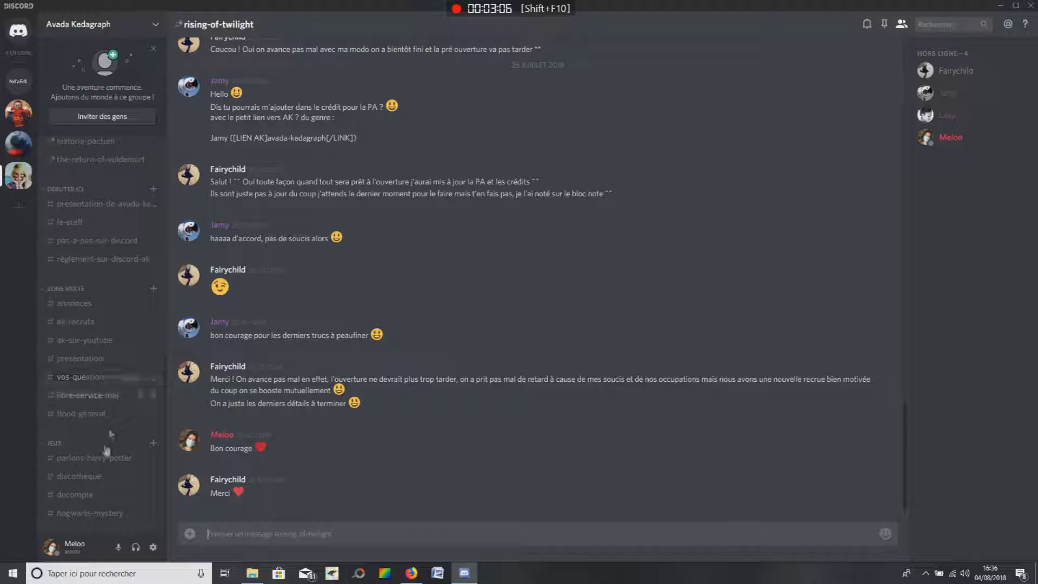
scroll(99, 452, "up", 3)
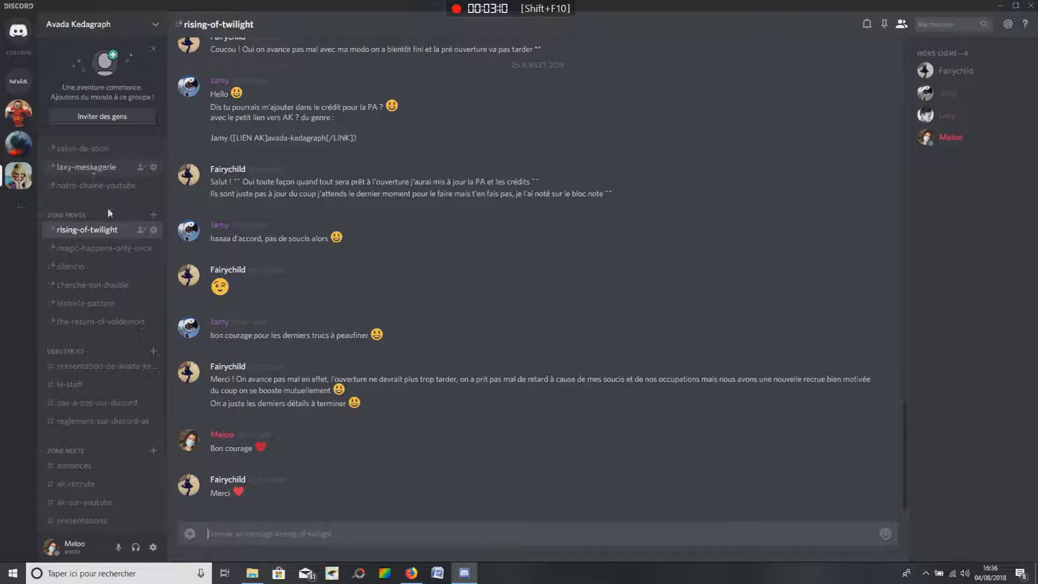
scroll(106, 300, "down", 3)
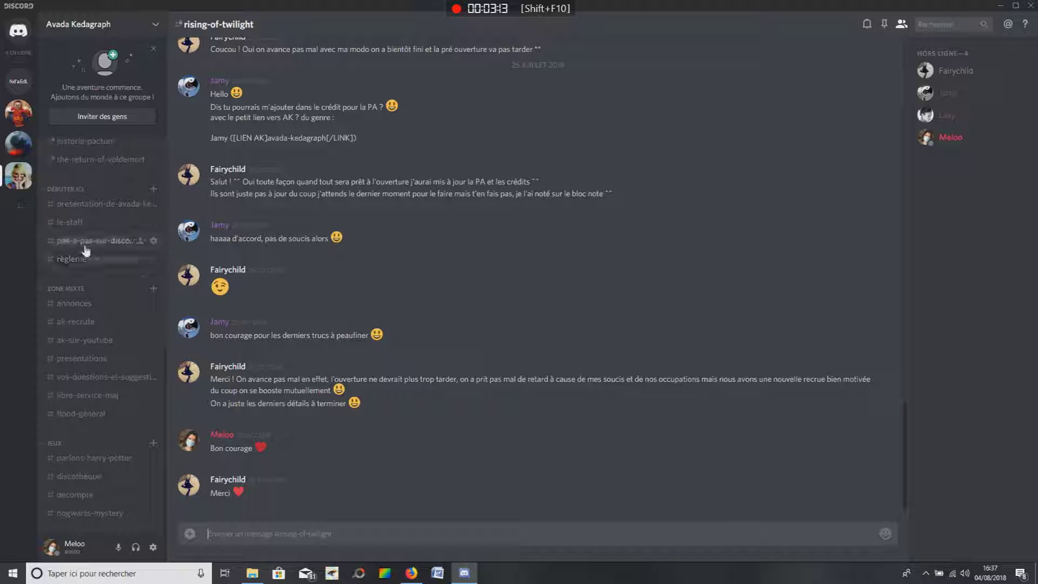
Step: Open the le-staff channel and view the options available for its first message
left_click(98, 222)
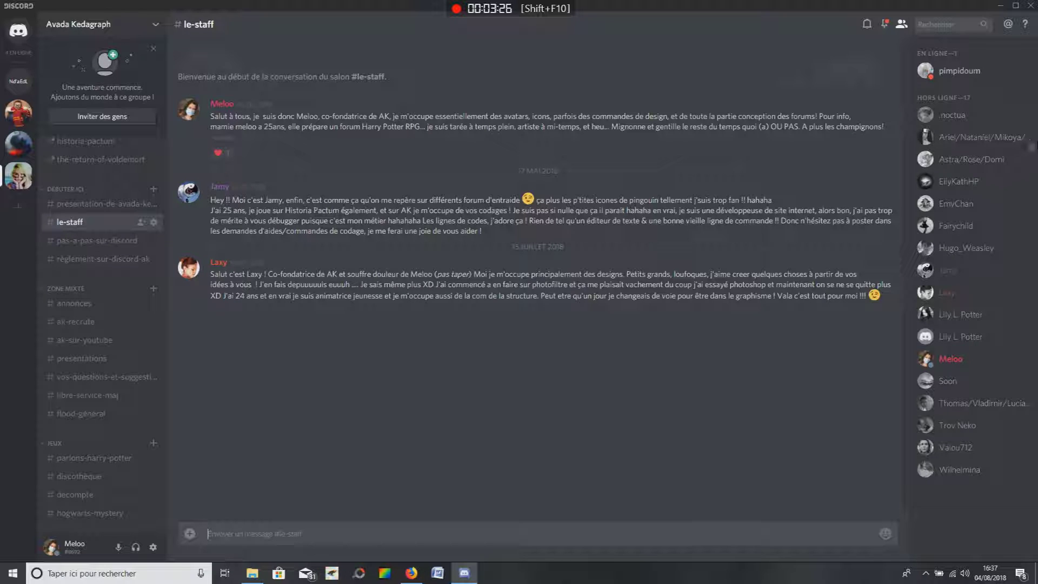
left_click(888, 114)
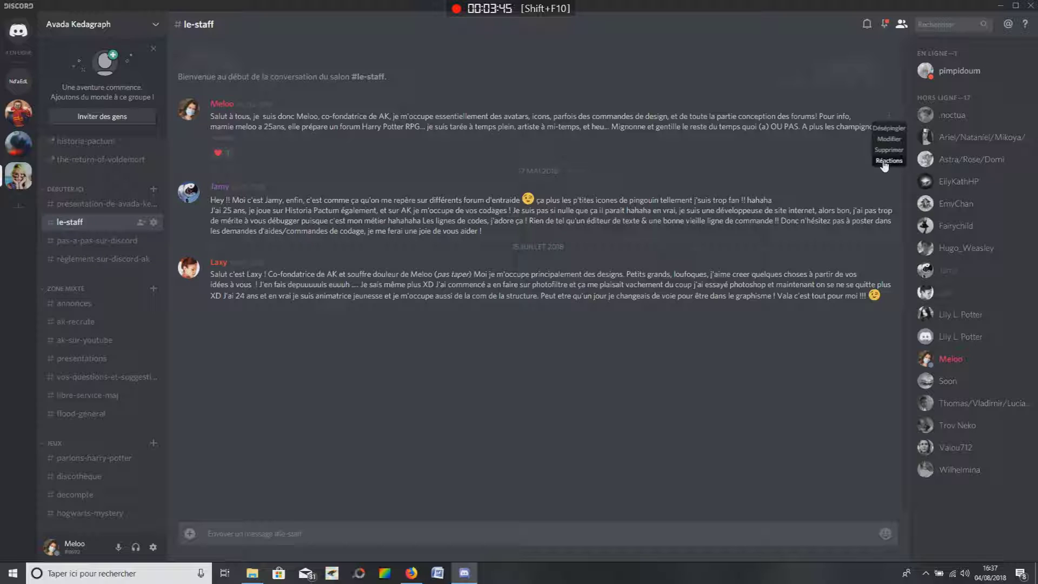
left_click(793, 118)
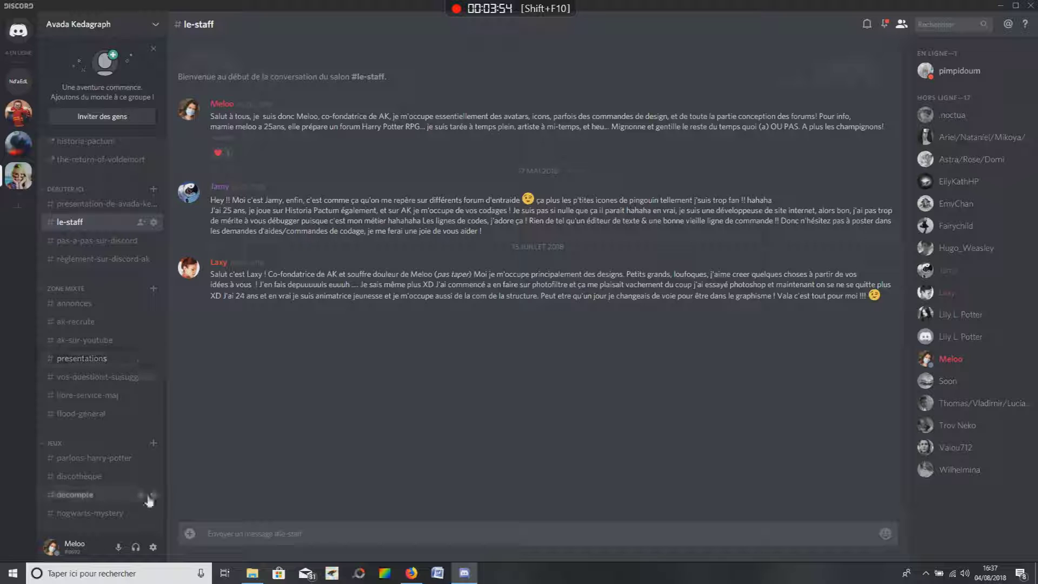
Step: View the channel creation form for the ZONE MIXTE category and dismiss it without creating anything
left_click(154, 289)
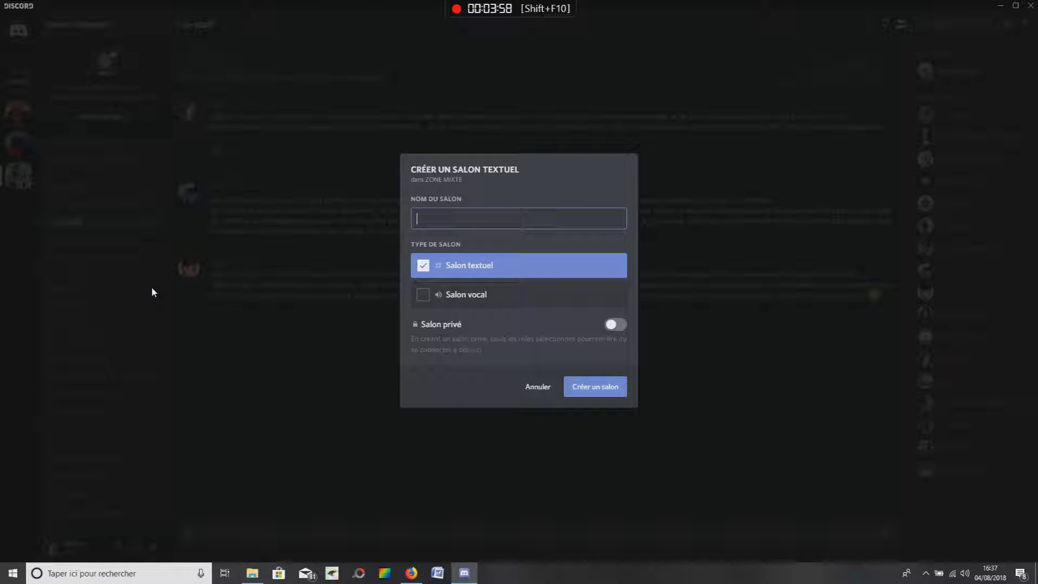
left_click(210, 278)
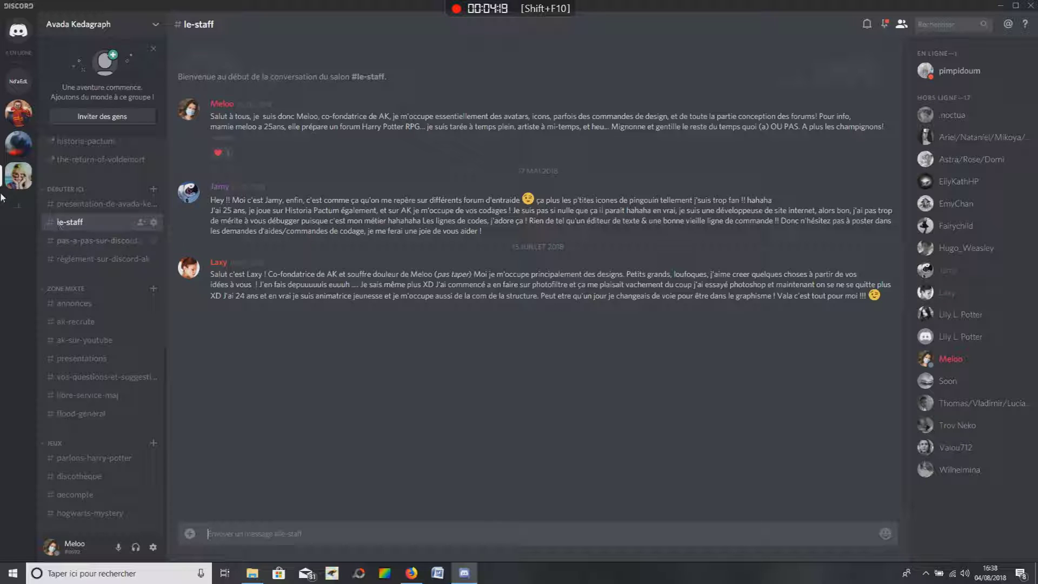
Step: Create a new server named MBB and disconnect from its voice channel
left_click(21, 205)
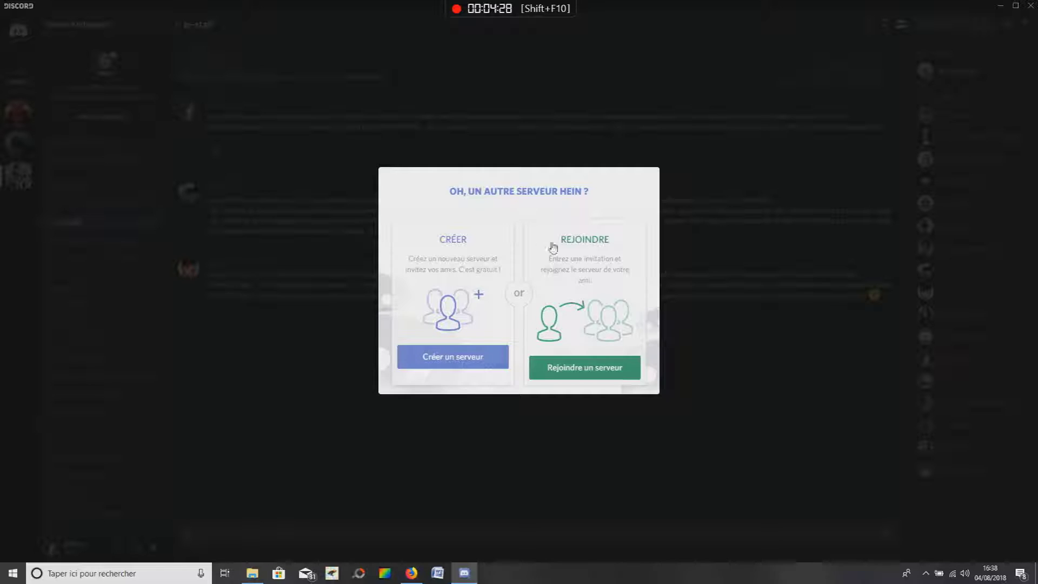
left_click(453, 357)
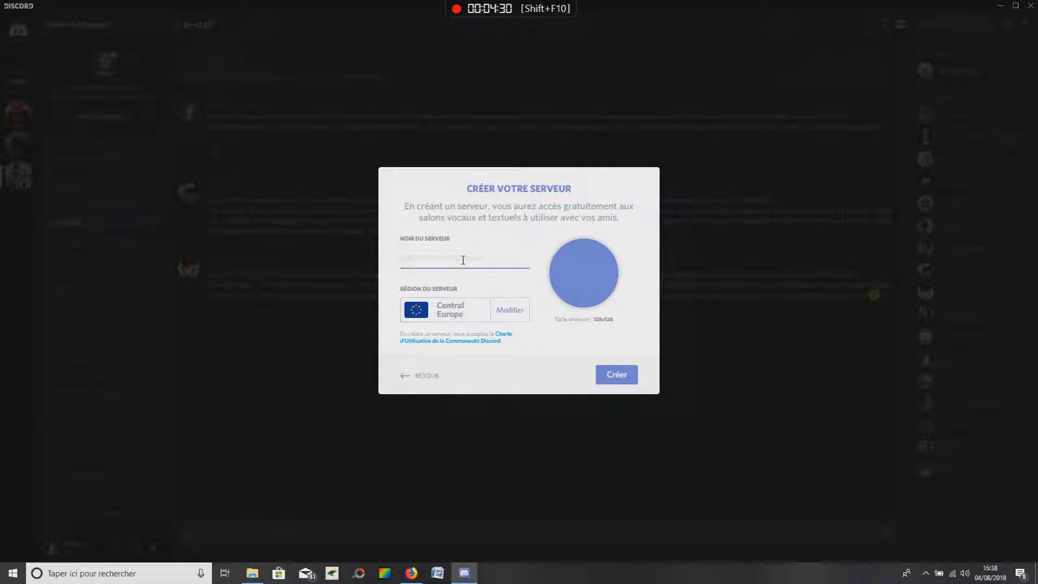
type("Mystic")
key("BackSpace")
key("BackSpace")
key("BackSpace")
key("BackSpace")
type("BB")
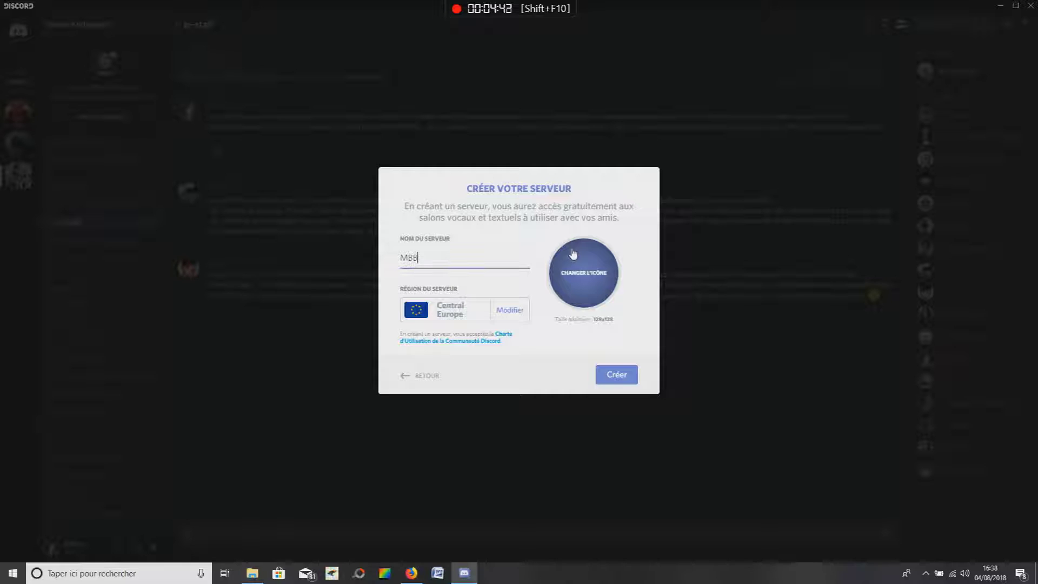
left_click(618, 377)
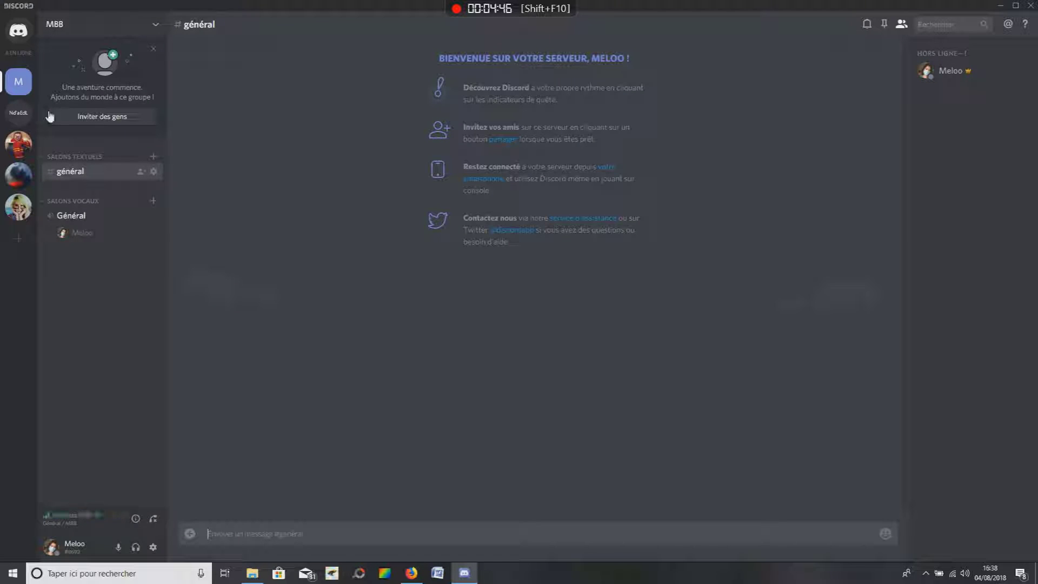
left_click(153, 518)
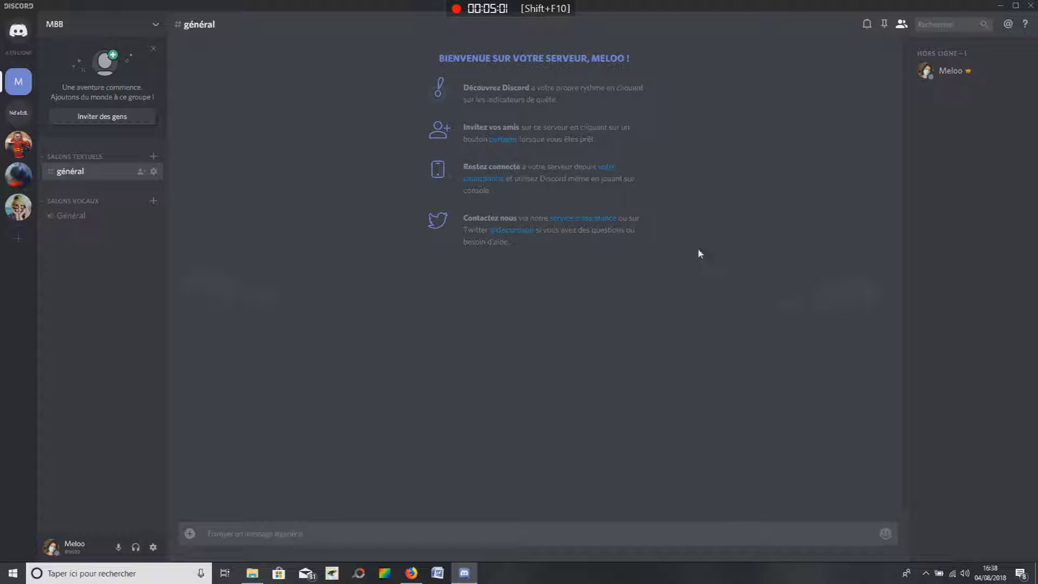
Step: Copy the invitation link for the MBB server and make the link never expire
left_click(100, 120)
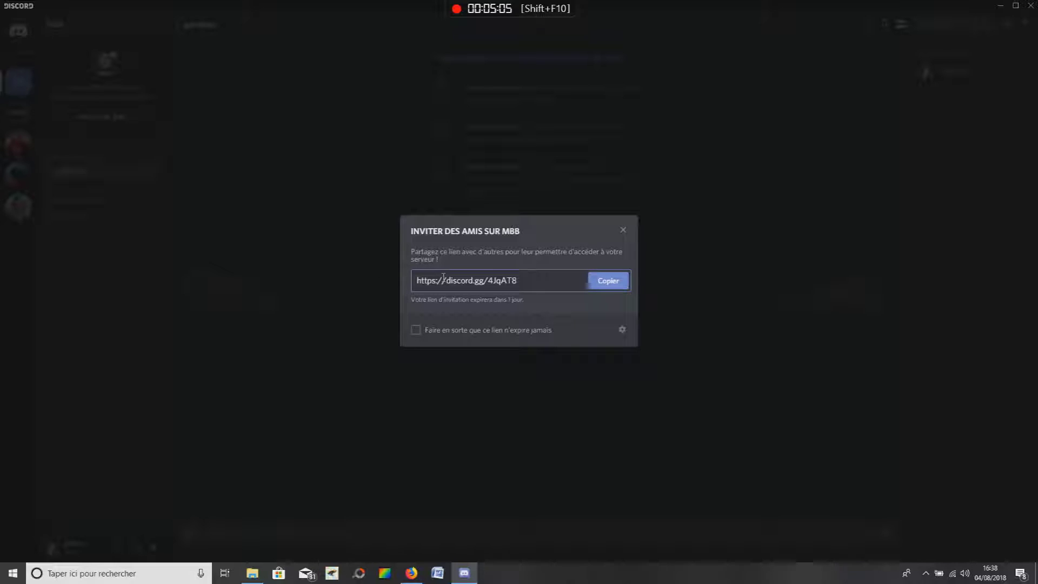
left_click(605, 284)
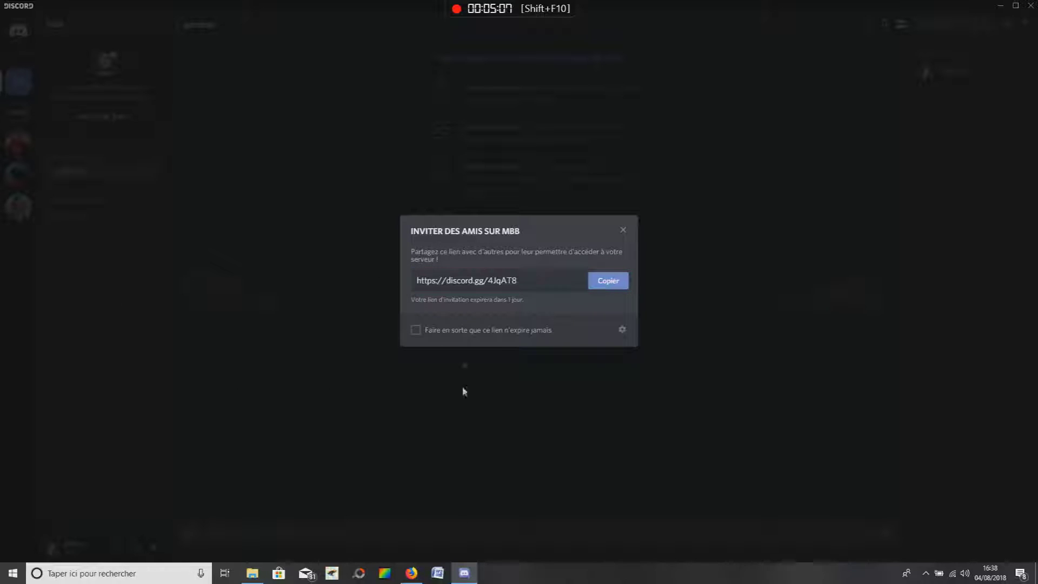
left_click(415, 331)
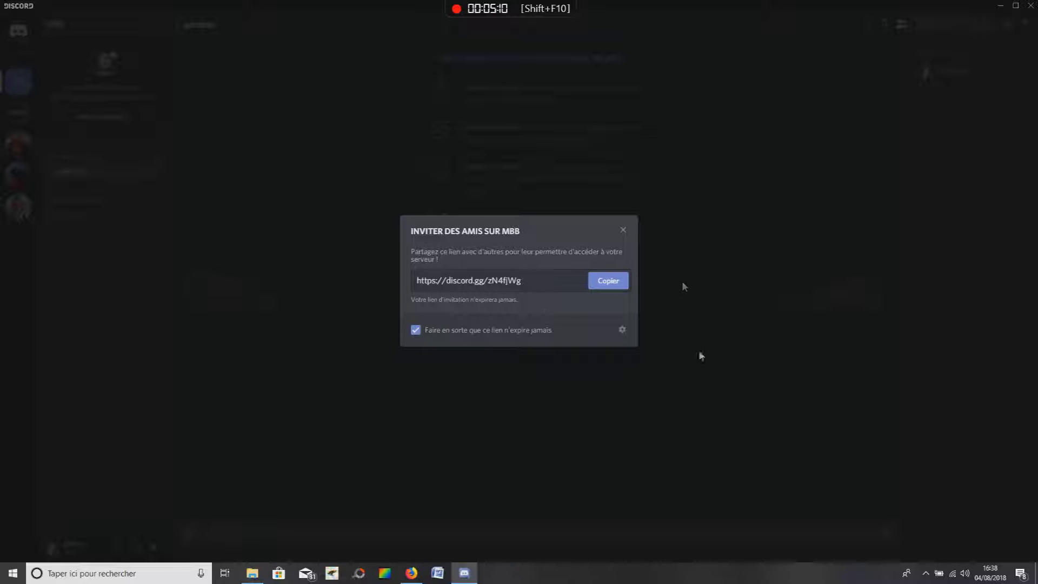
Step: View the invitation link's expiry and maximum-use settings without generating a new link, and close the invitation window
left_click(622, 329)
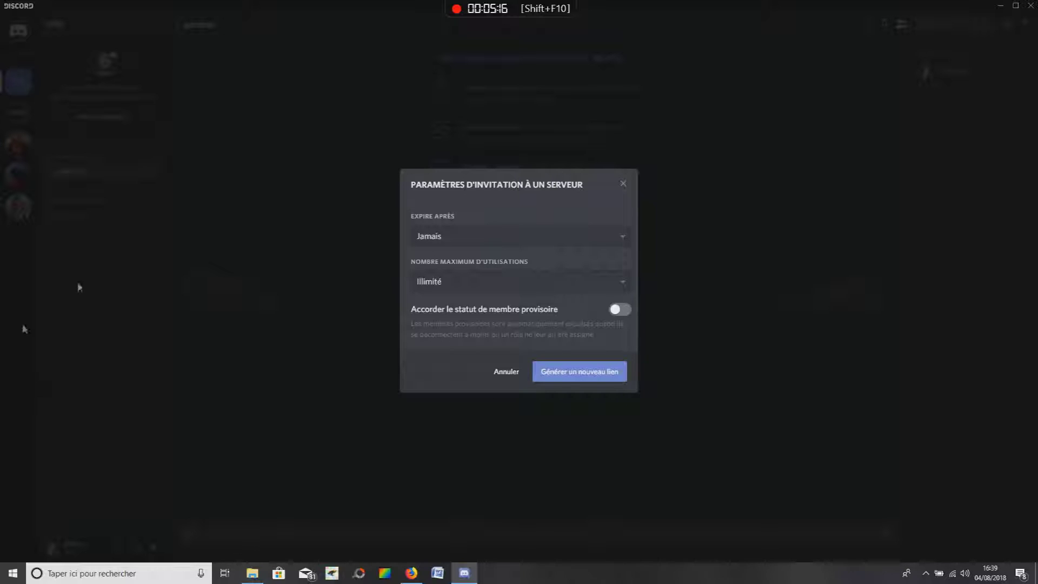
left_click(508, 372)
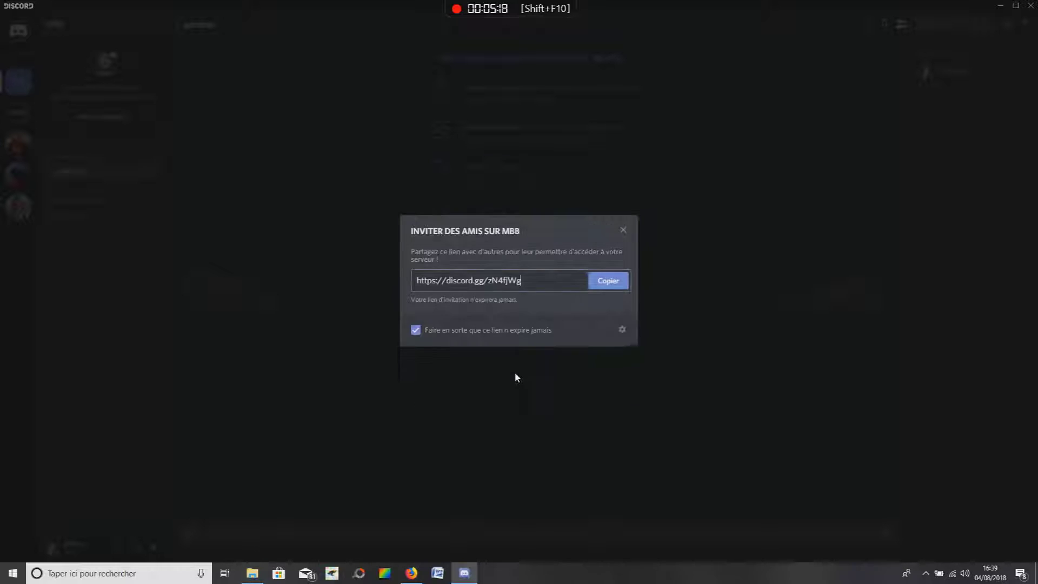
left_click(622, 231)
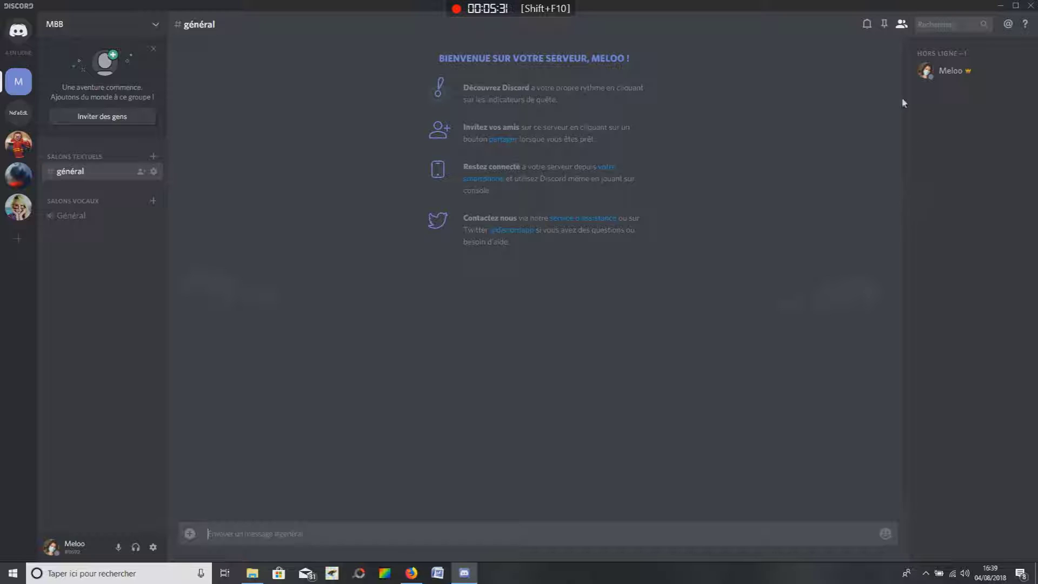
Step: Check the owner marker in the MBB member list, look at the Avada Kedagraph server for comparison, and return to MBB
mouse_move(968, 76)
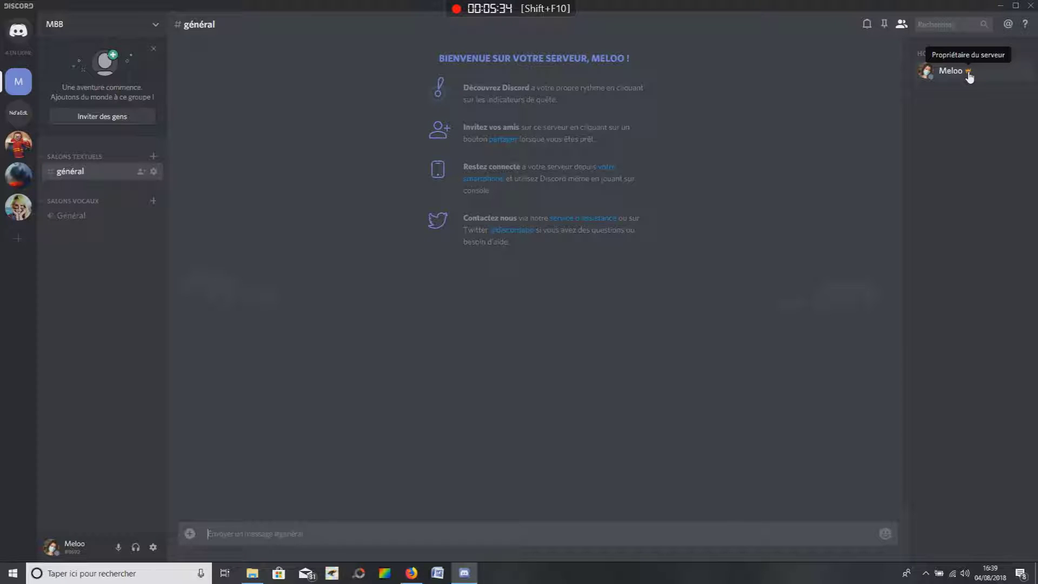
left_click(18, 207)
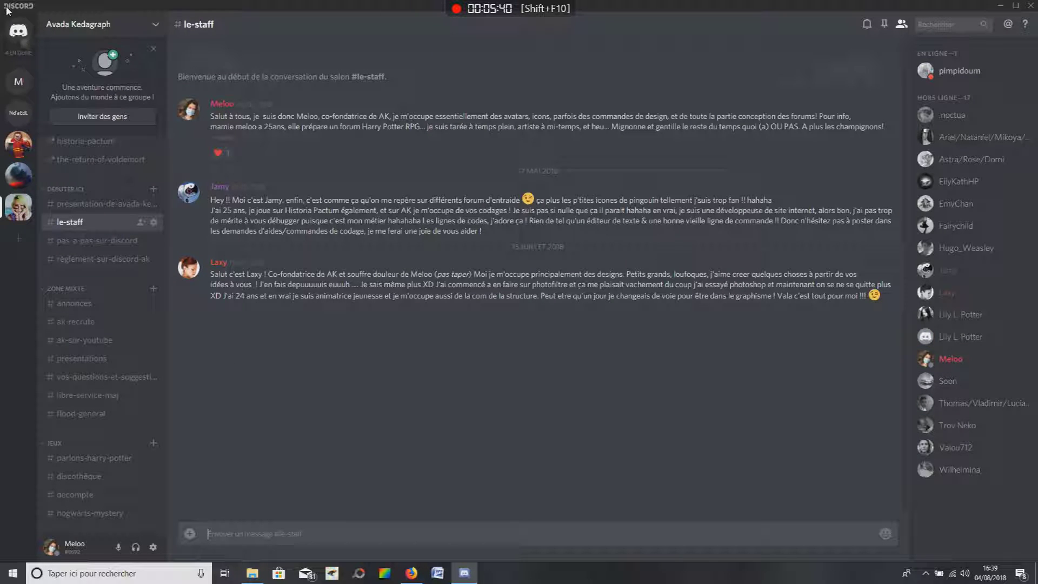
left_click(18, 82)
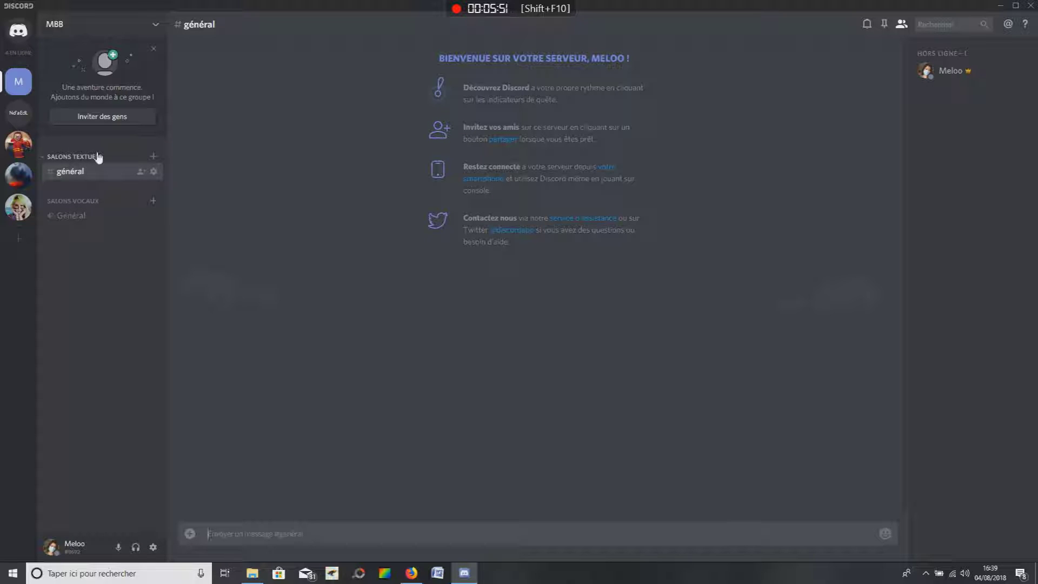
Step: Create a channel category named Zone staff on the MBB server
left_click(157, 27)
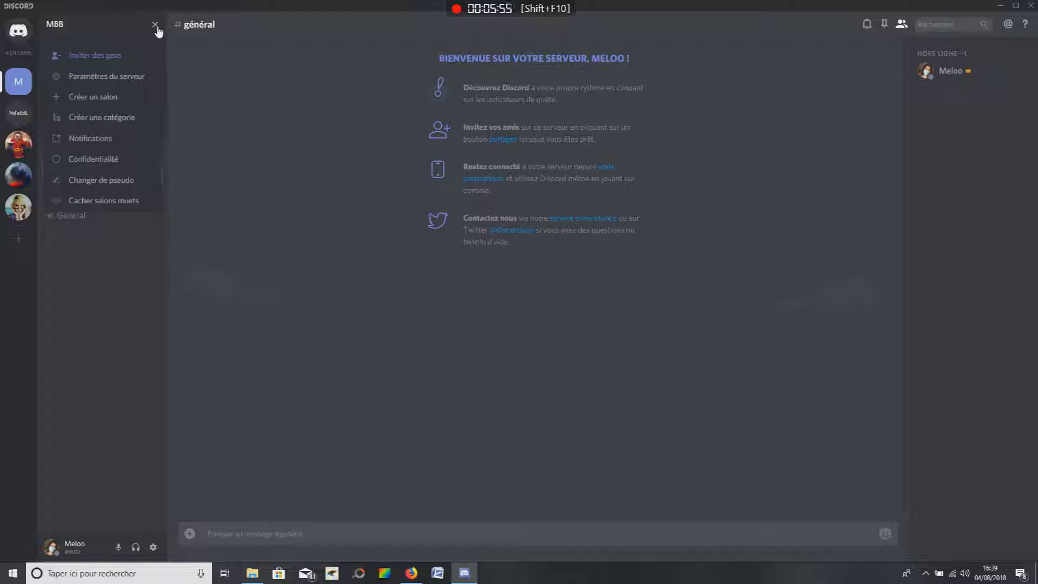
left_click(128, 122)
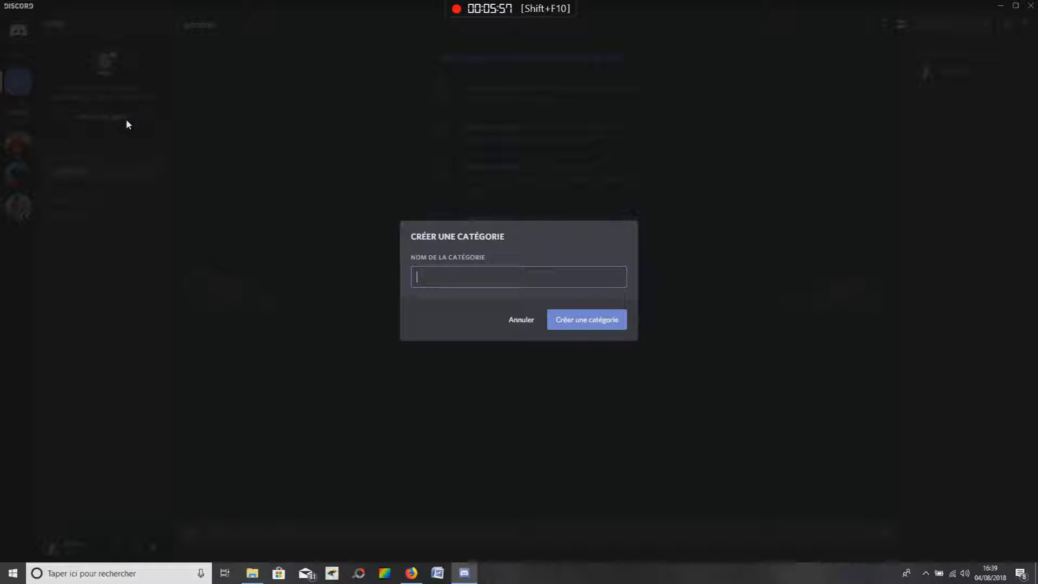
type("Zone r")
type("taff")
left_click(570, 321)
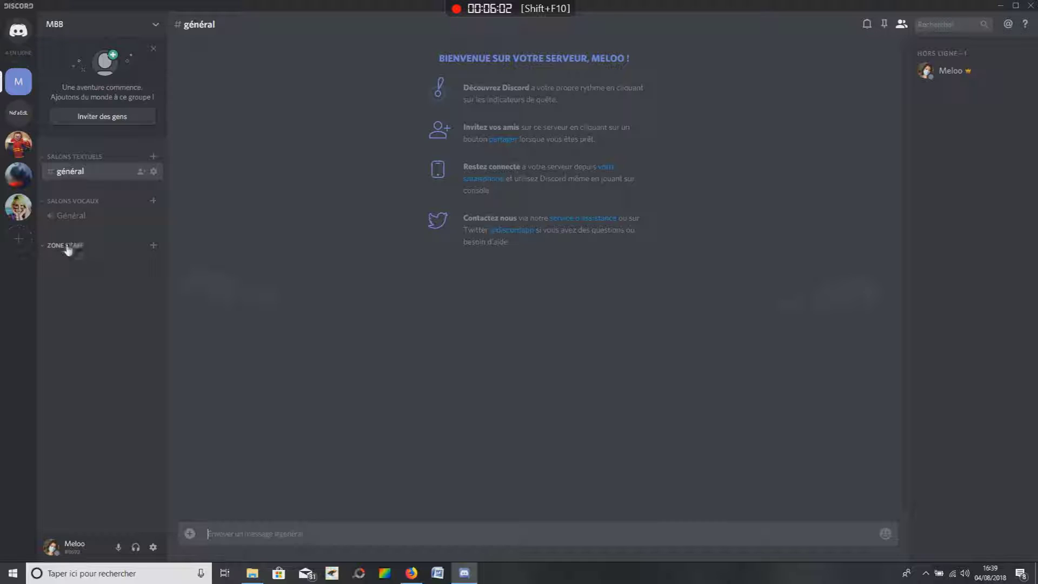
Step: Create a text channel named discussions-générales in the Zone staff category
left_click(153, 247)
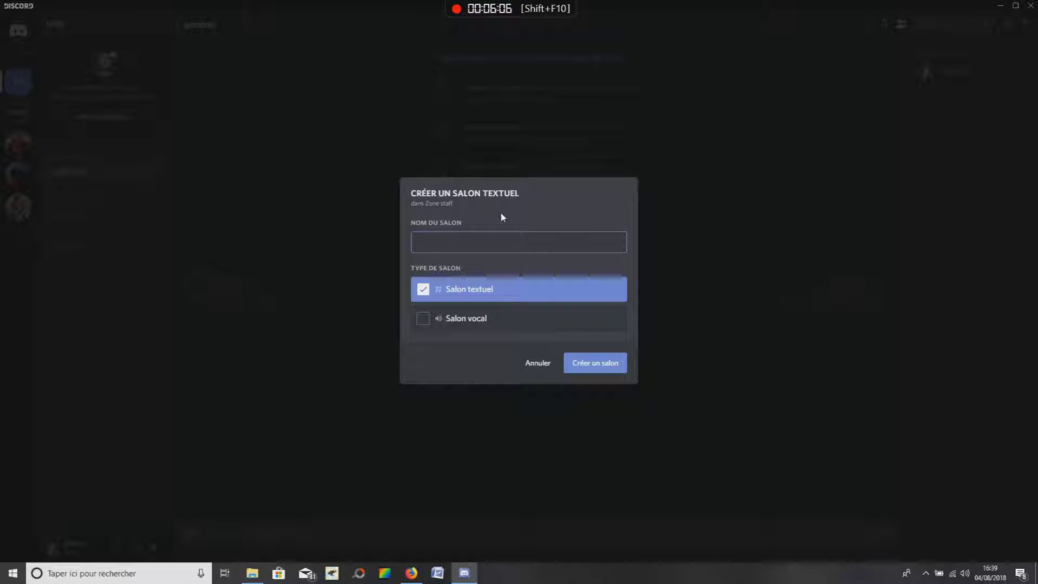
type("discussions-générales")
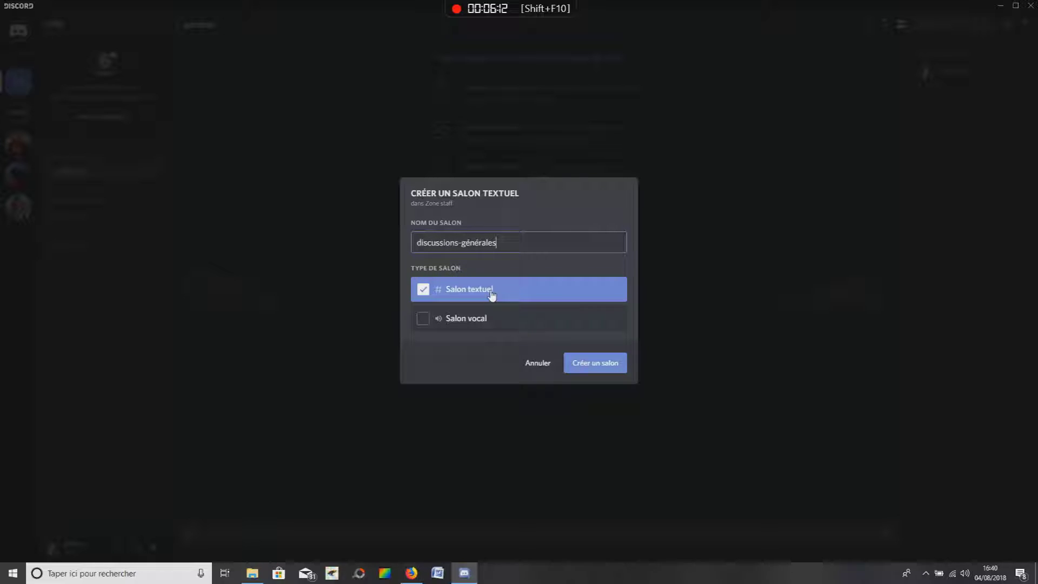
left_click(595, 362)
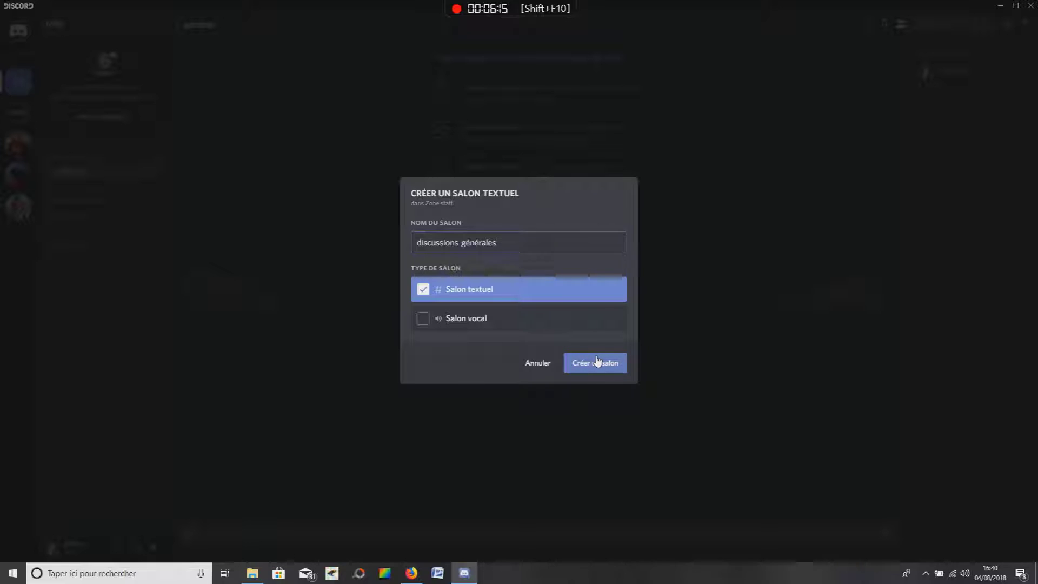
Step: Add a text channel named design-et-codes to the Zone staff category
left_click(153, 245)
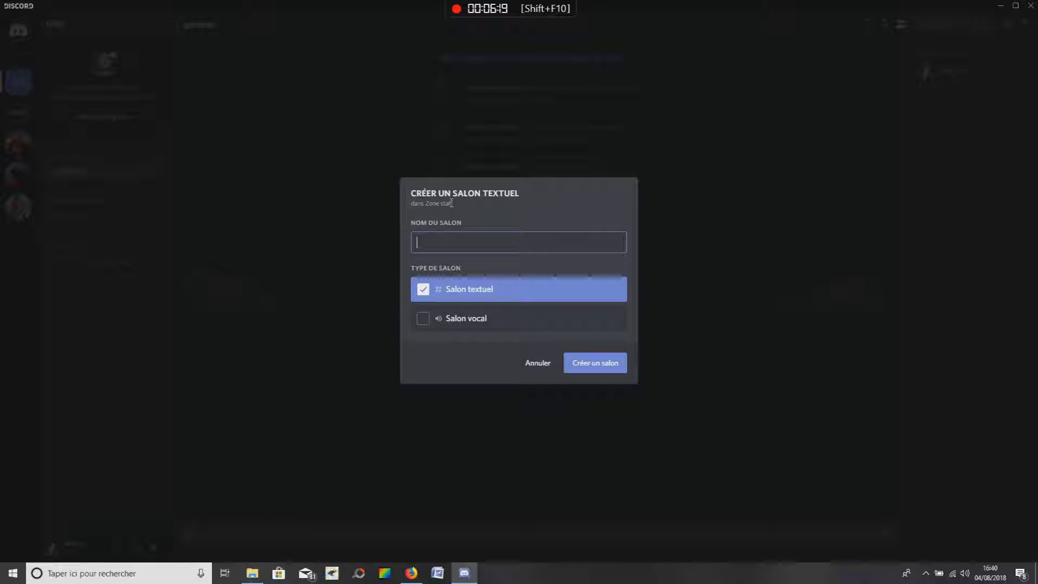
type("des")
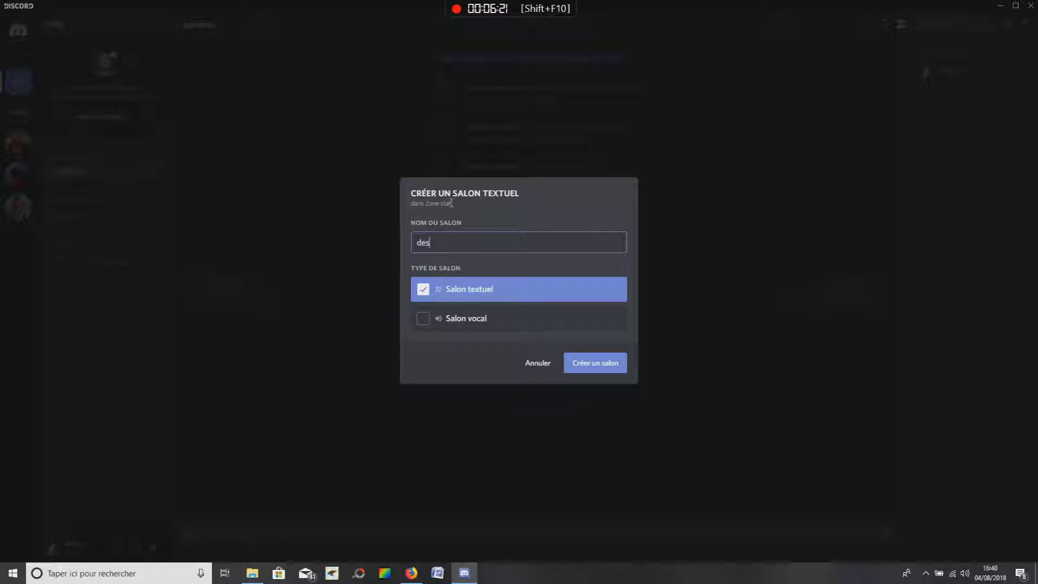
type("ign-et-codes")
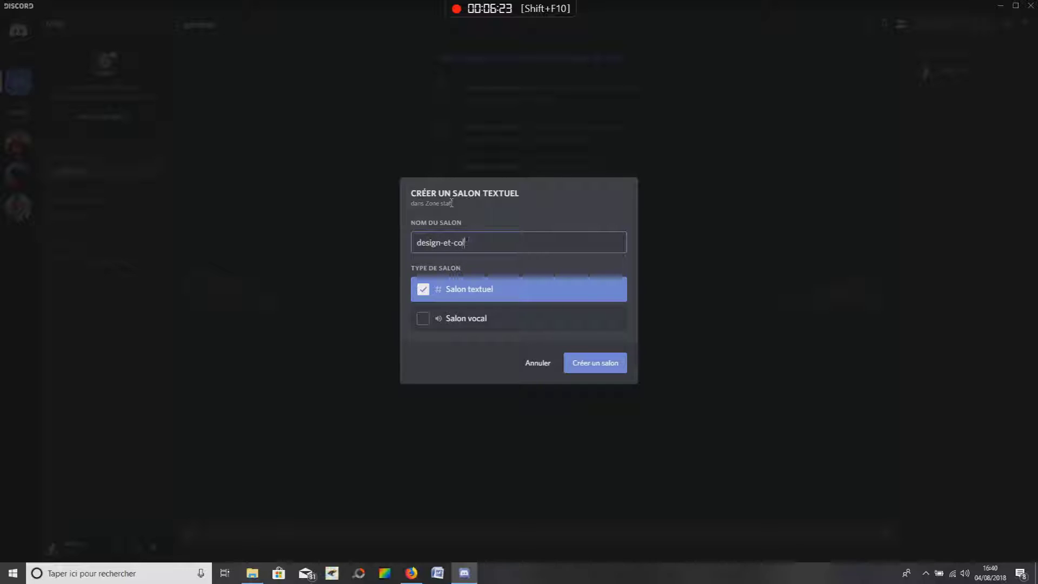
left_click(587, 368)
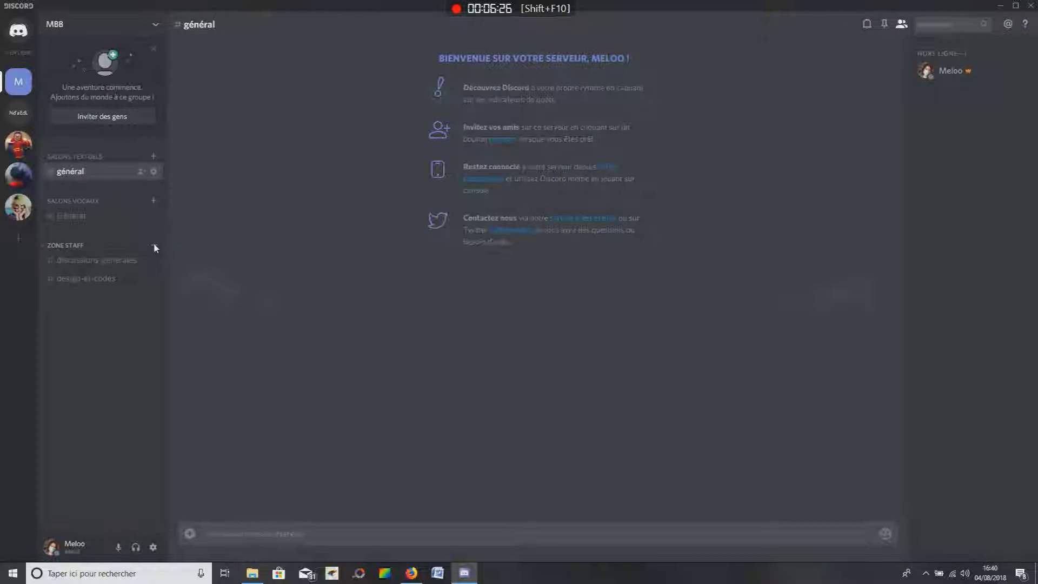
Step: Create a text channel in Zone staff for the owner's notes, named les-notes-de- followed by the owner's nickname
left_click(154, 246)
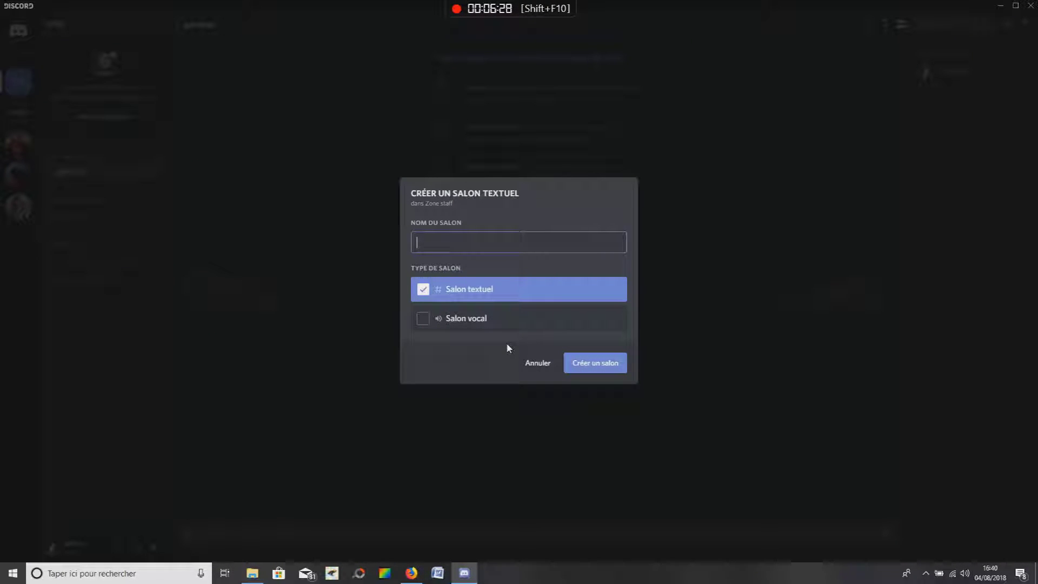
type("les-not")
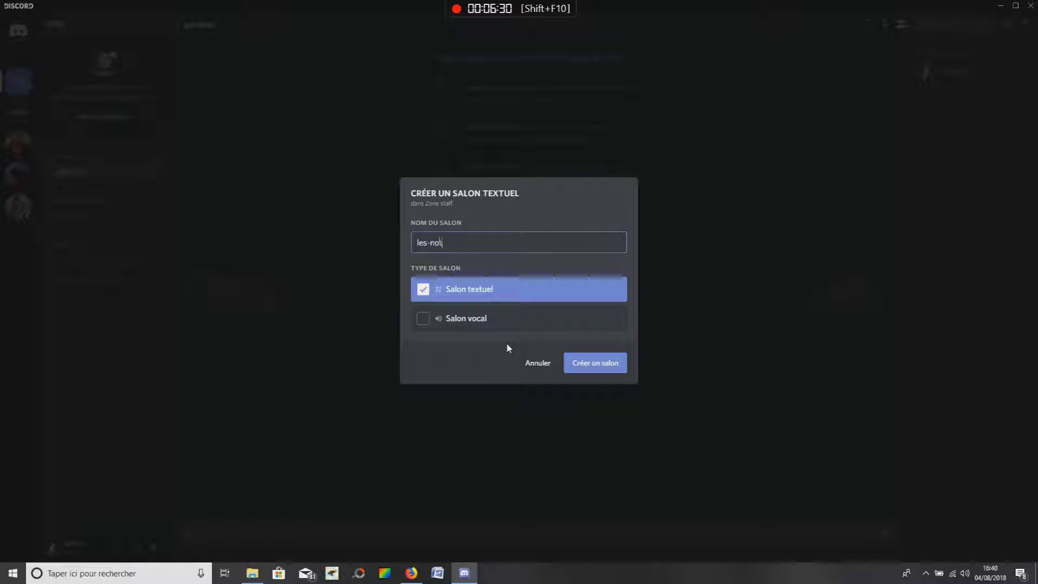
type("es-de-meloo")
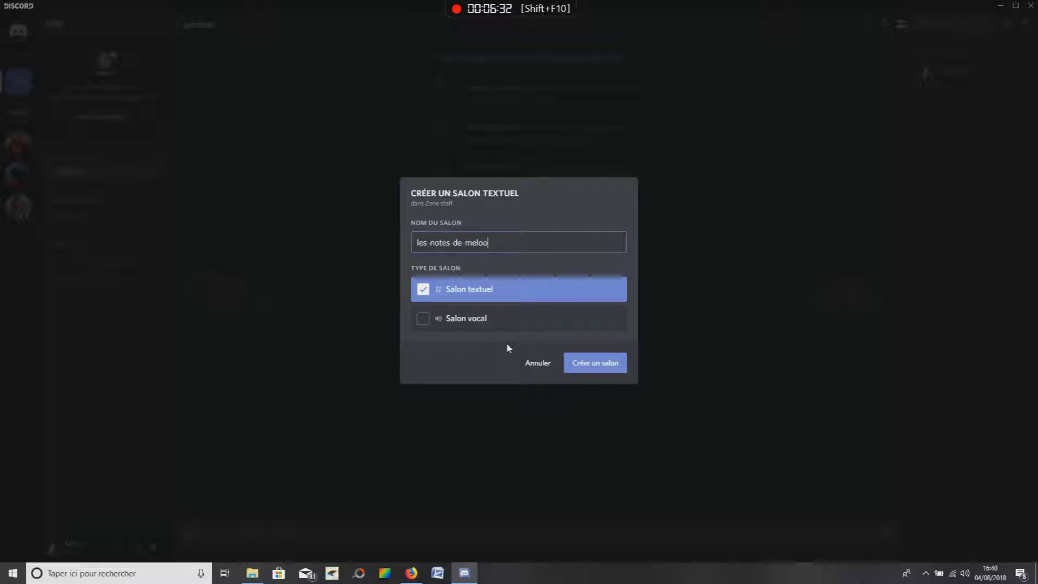
left_click(583, 367)
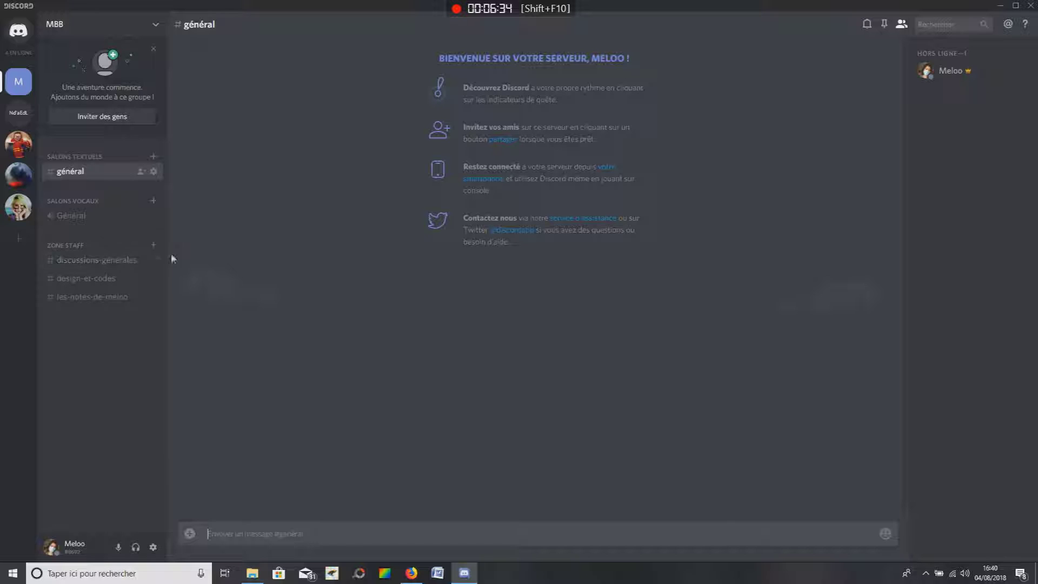
Step: Add a text channel named la-messagerie to the Zone staff category
left_click(153, 245)
type("la")
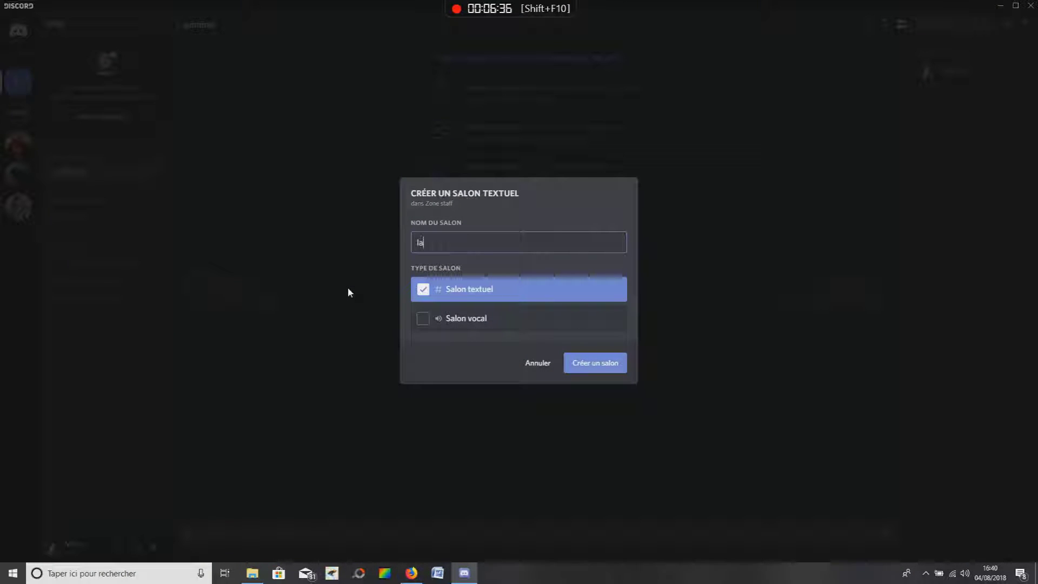
type("-messagerie")
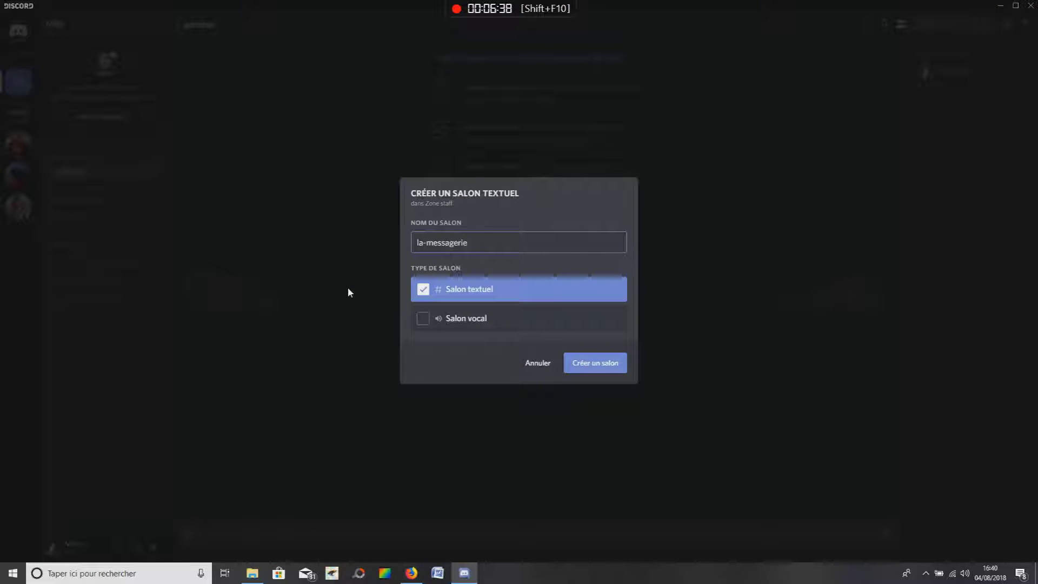
left_click(582, 370)
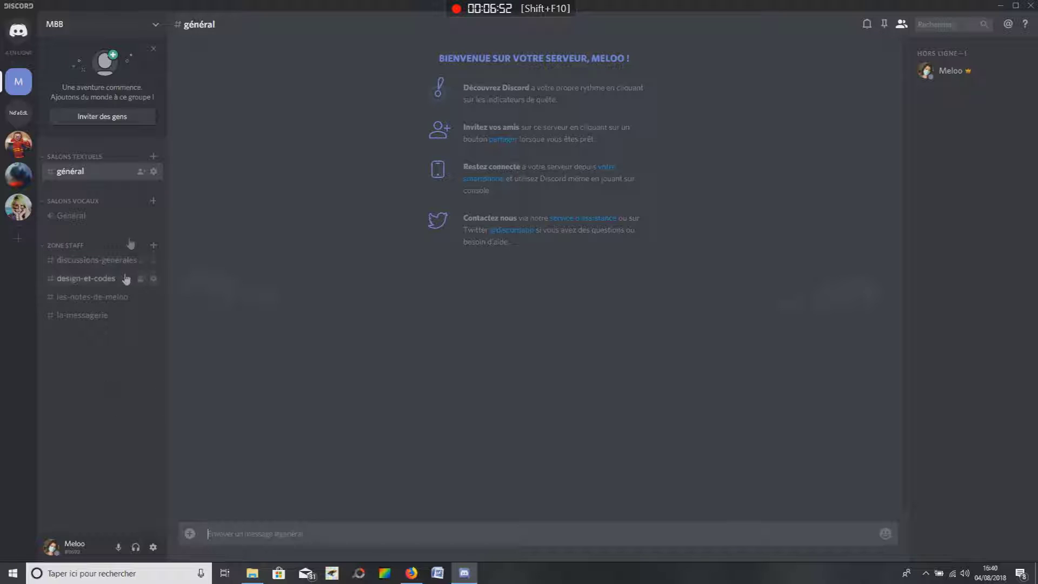
Step: View the settings and deletion option of the Général voice channel, disconnect from voice, and leave the channel in place
left_click(156, 218)
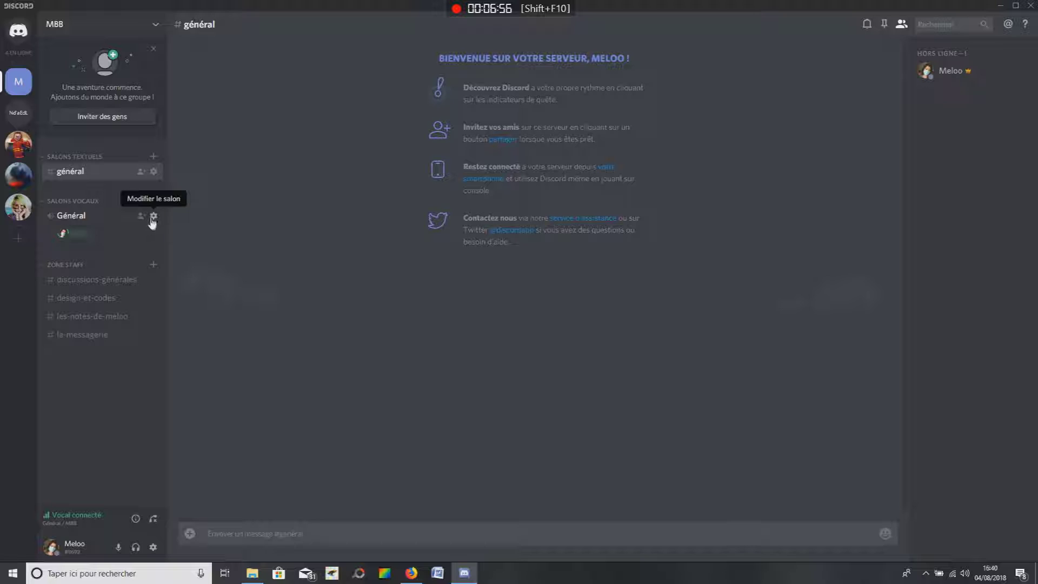
left_click(154, 217)
left_click(772, 54)
left_click(153, 518)
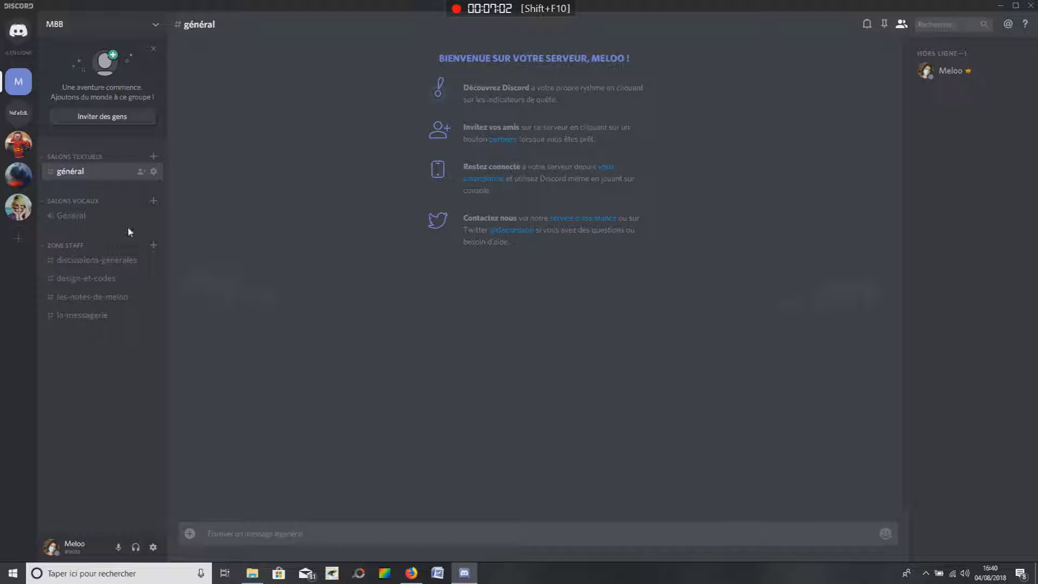
left_click(155, 216)
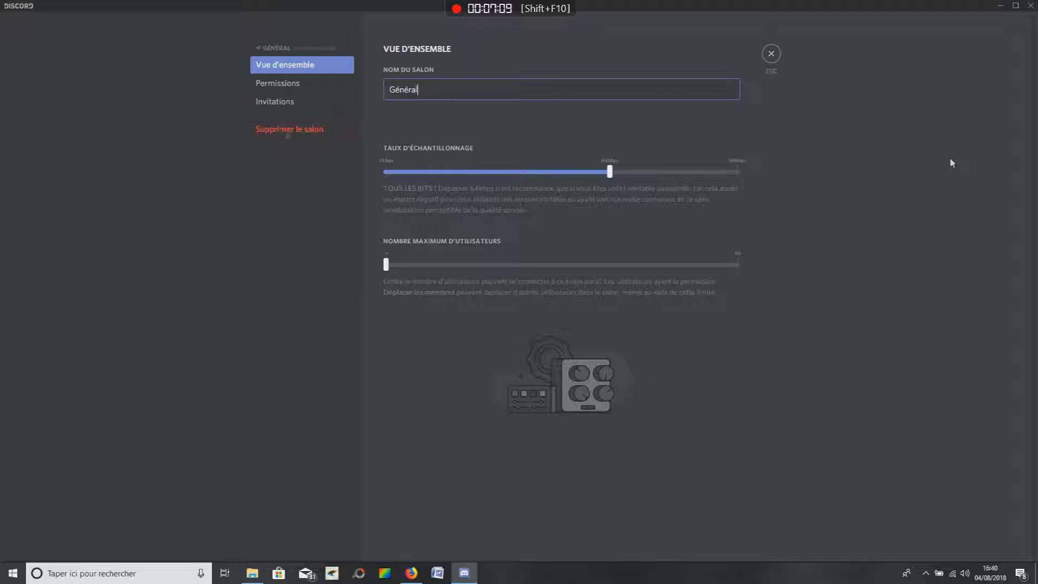
left_click(771, 53)
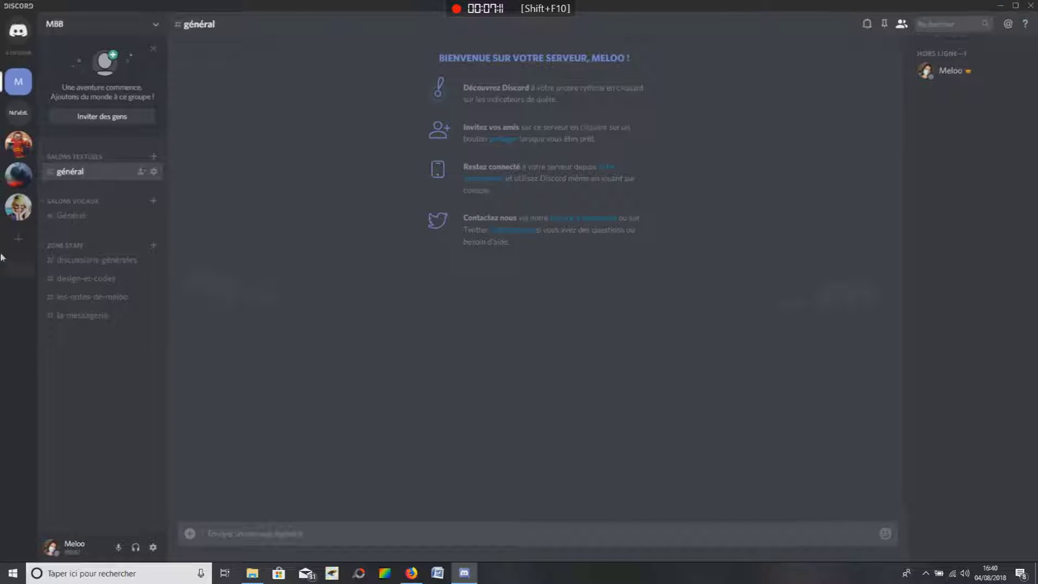
Step: Create a trial text channel named with the owner's nickname in the Salons textuels category
left_click(154, 157)
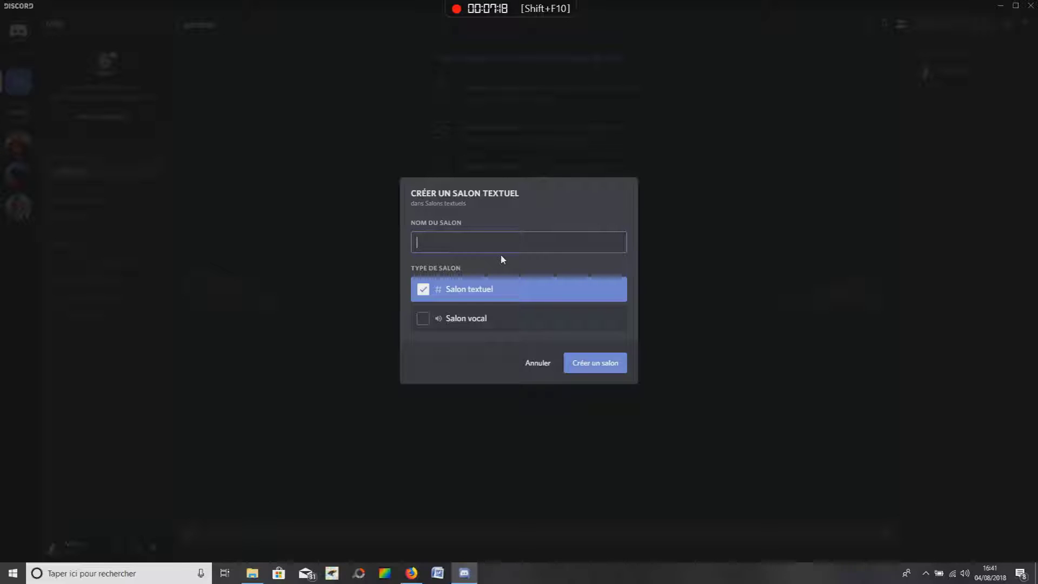
type("meloo")
left_click(572, 359)
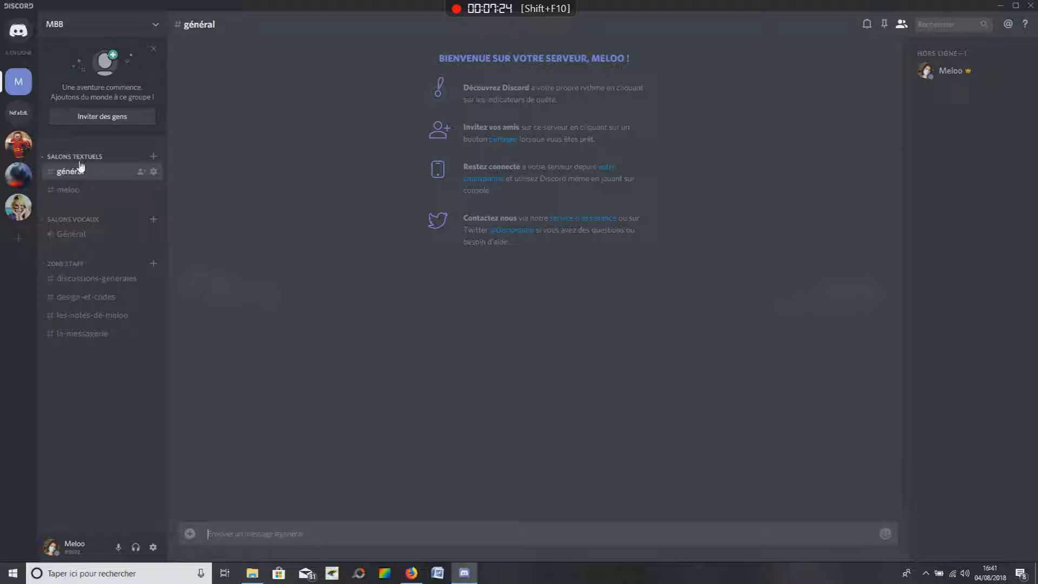
Step: Delete the trial channel listed below général in the Salons textuels category
left_click(154, 190)
left_click(319, 149)
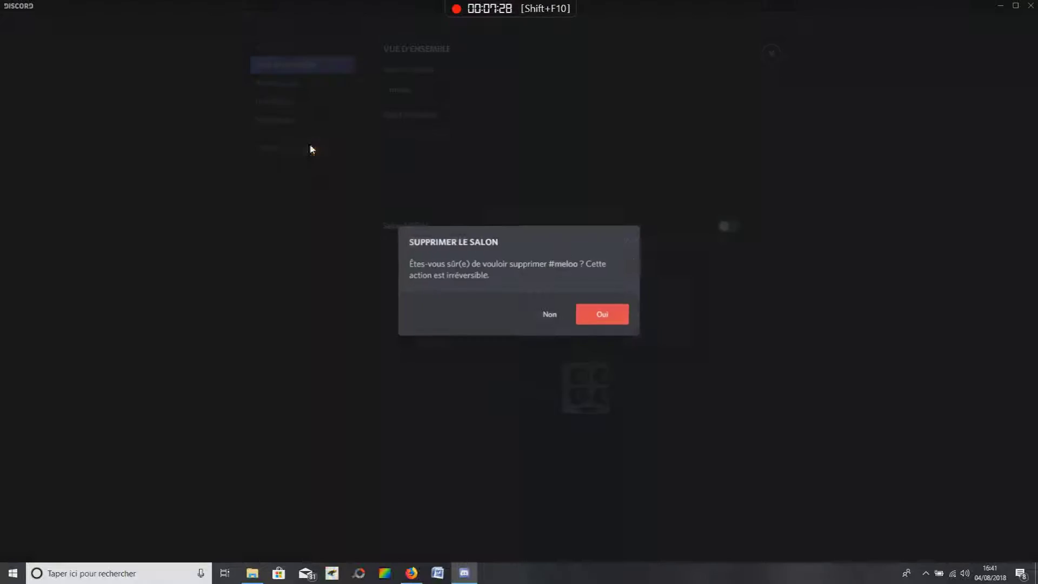
left_click(600, 312)
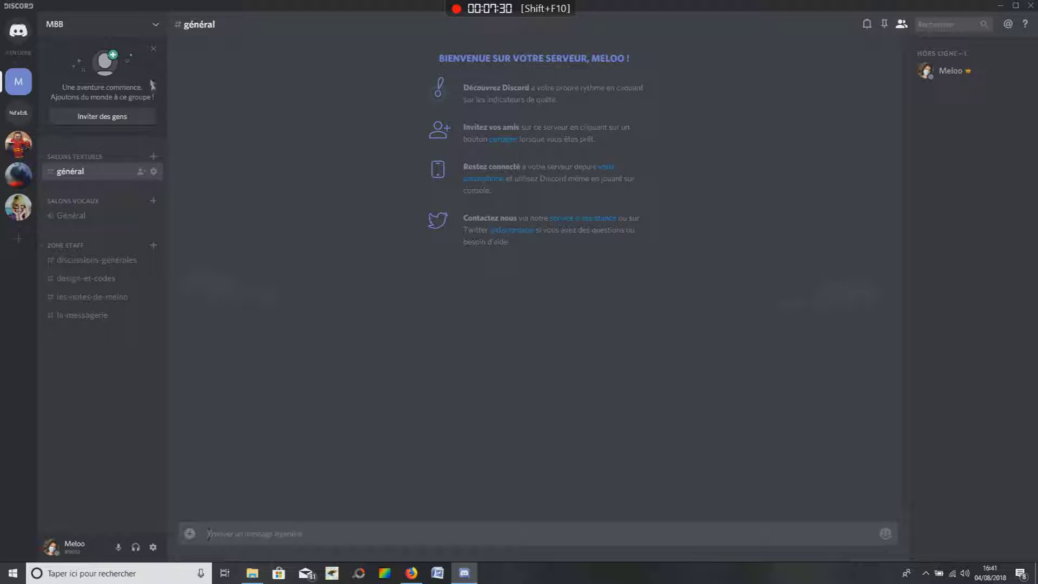
Step: Create a category named with the owner's nickname in the MBB server
left_click(156, 24)
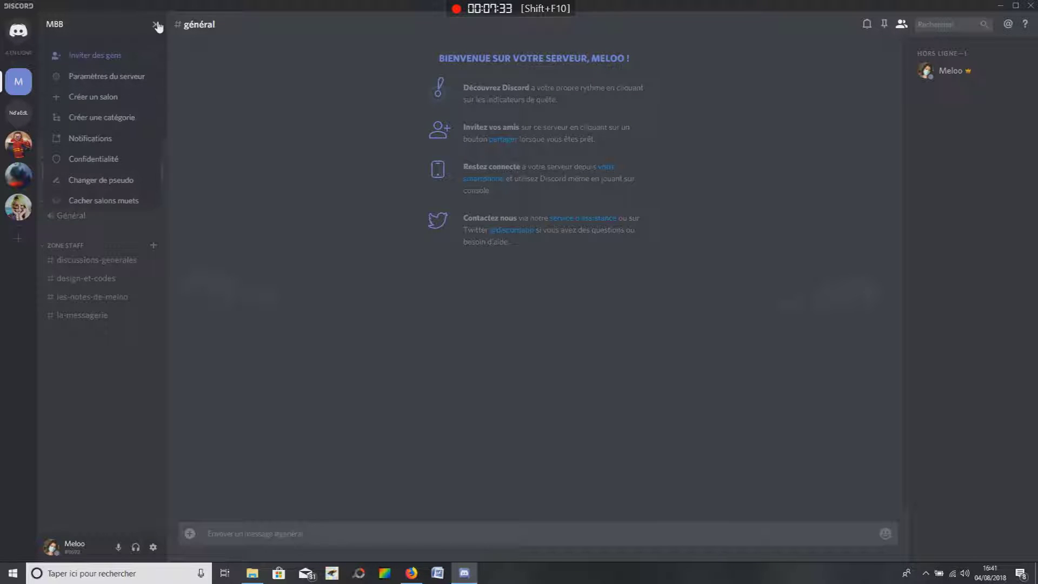
left_click(121, 119)
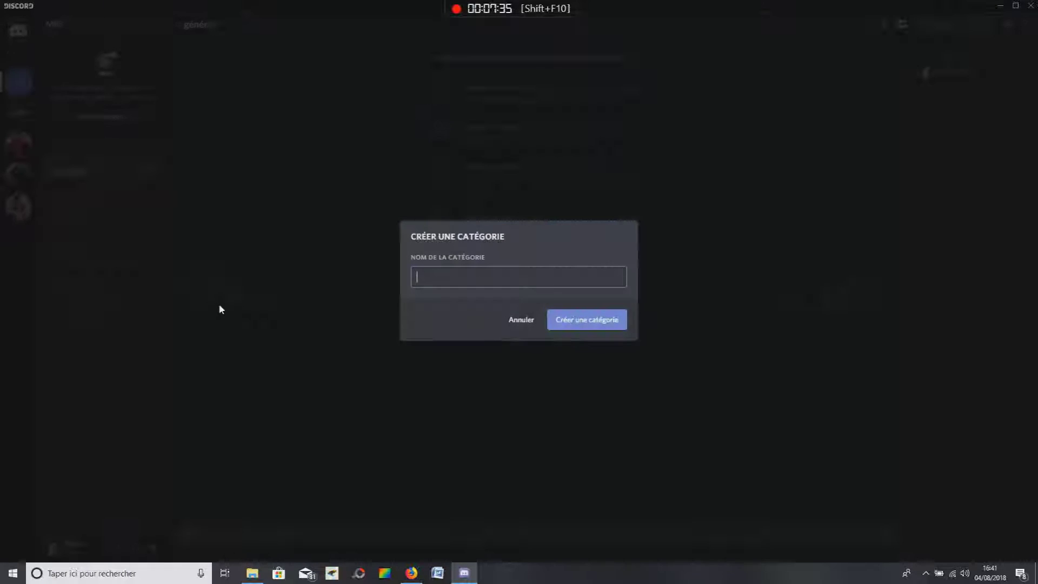
type("Meloo")
left_click(608, 321)
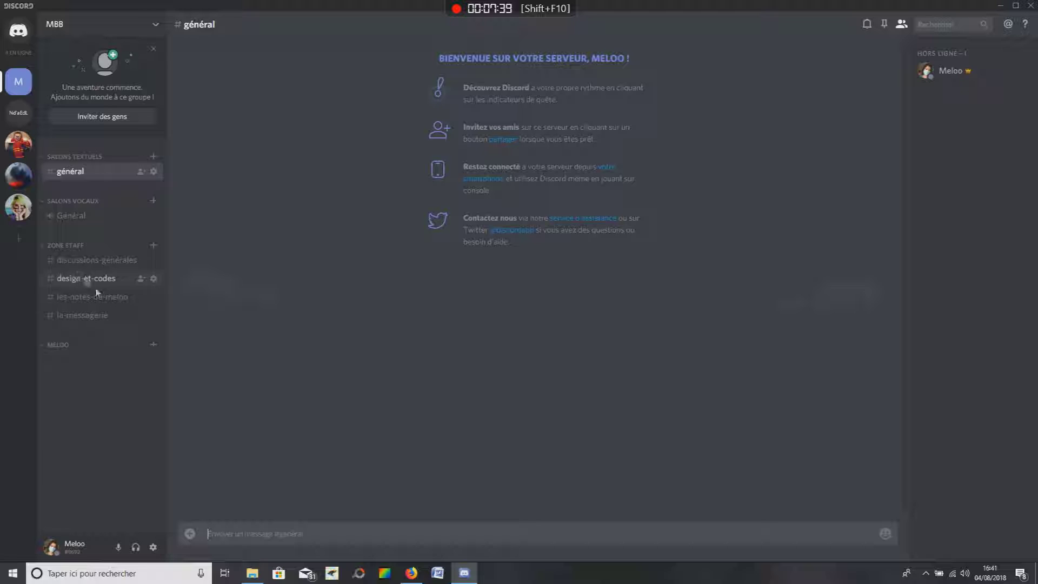
Step: Move the owner's notes channel and la-messagerie from Zone staff into the category bearing the owner's nickname
left_click_drag(97, 297, 100, 354)
left_click_drag(92, 297, 85, 344)
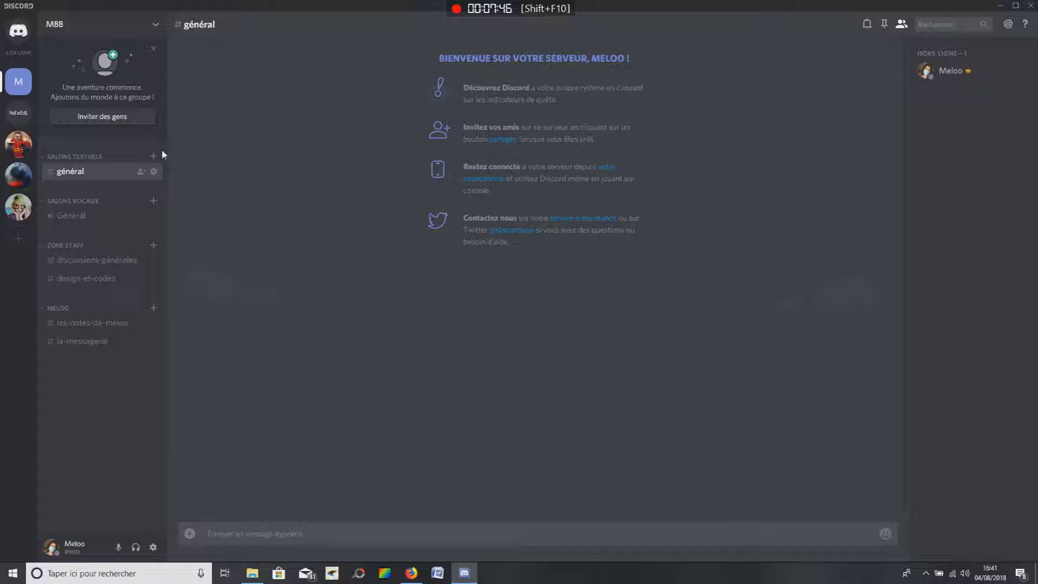
Step: Create a category named Les réunions in the MBB server
left_click(156, 27)
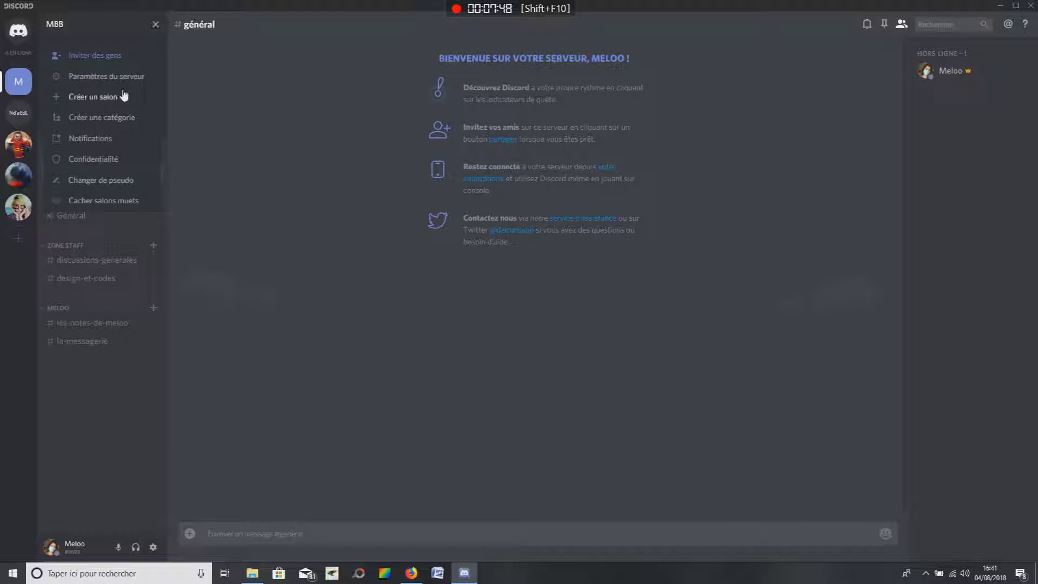
left_click(111, 120)
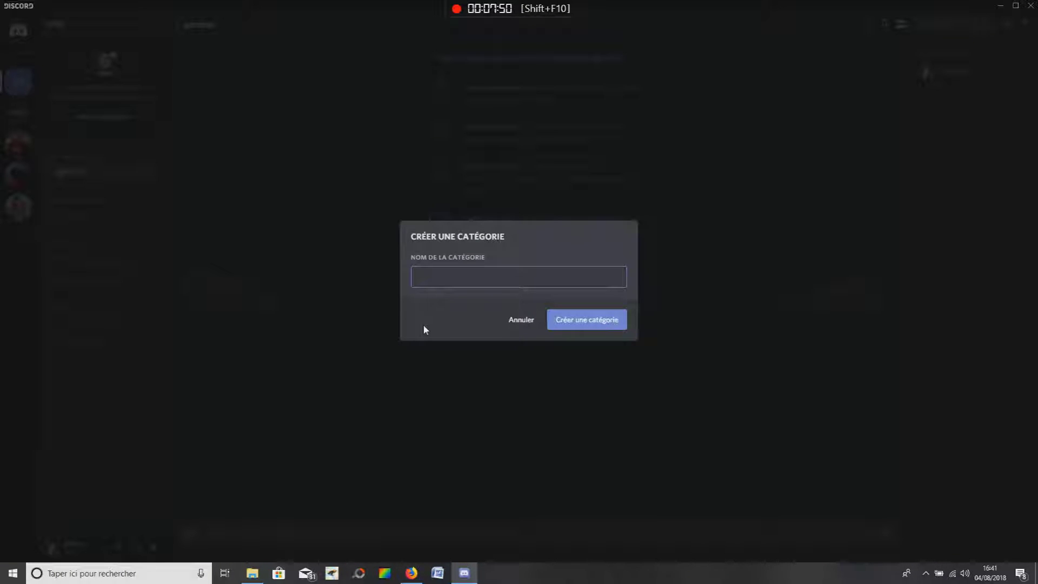
type("Les réunions")
left_click(579, 323)
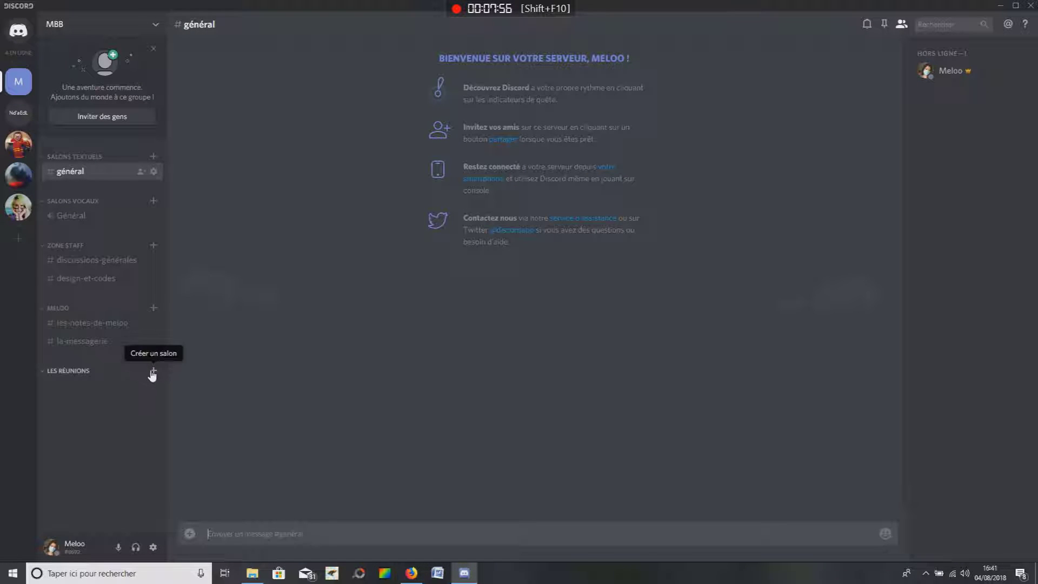
Step: Add a text channel named les-réunions to the Zone staff category
left_click(154, 245)
type("l")
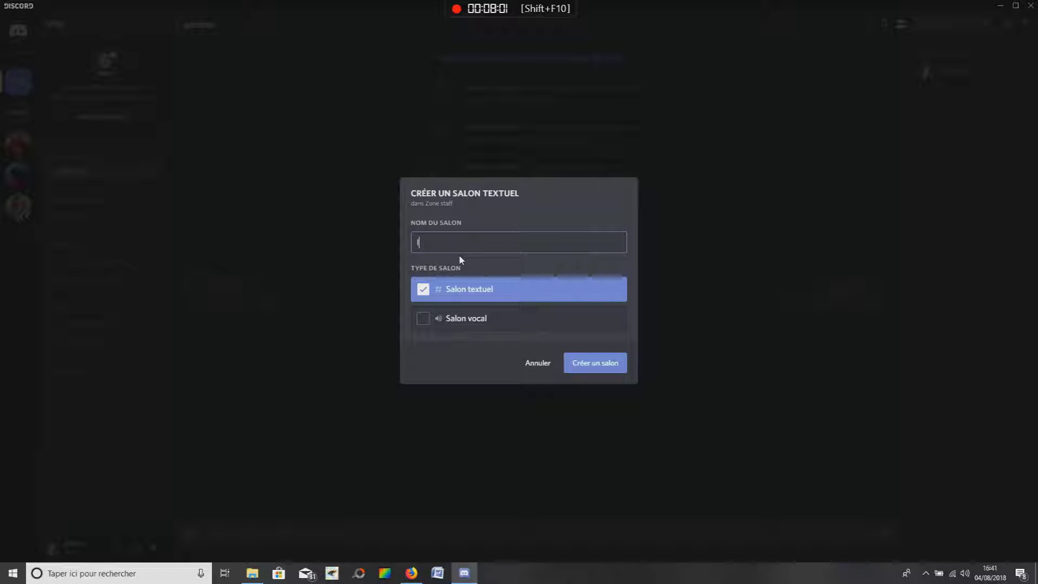
type("es-réunions")
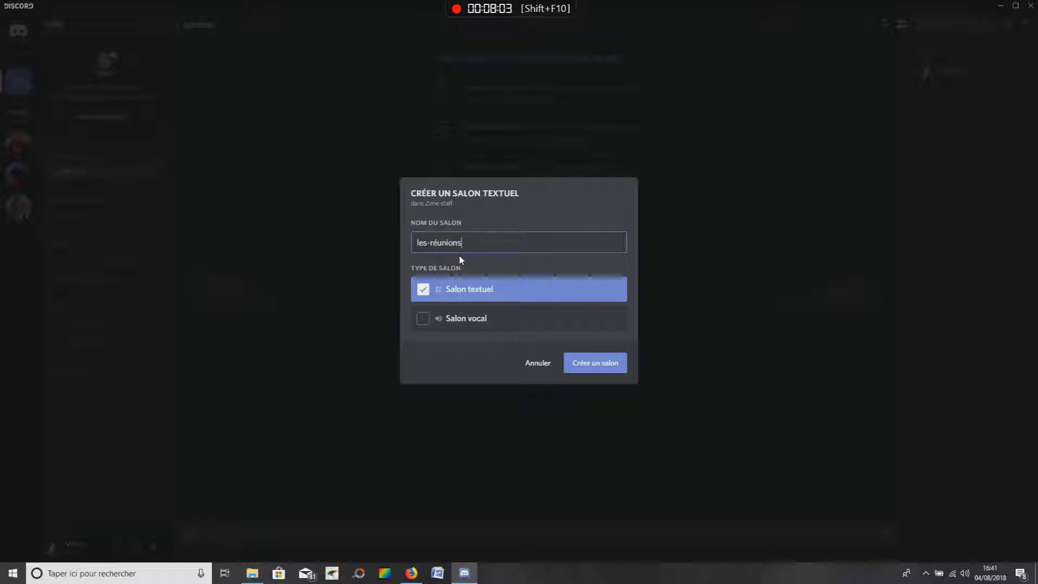
left_click(586, 365)
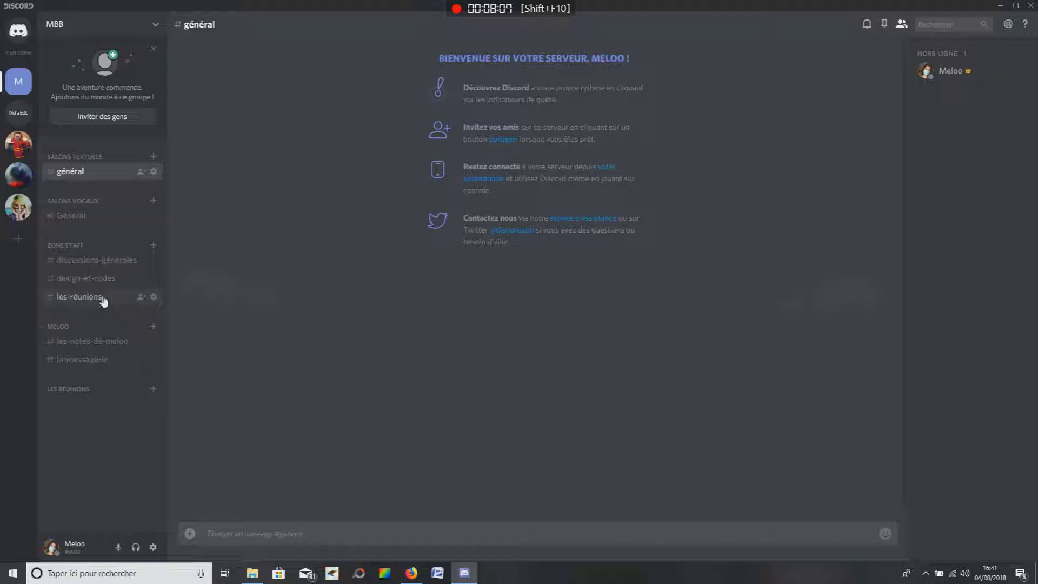
Step: Rename the les-réunions text channel as les-cr, save the change and leave its settings
left_click(155, 299)
left_click(462, 95)
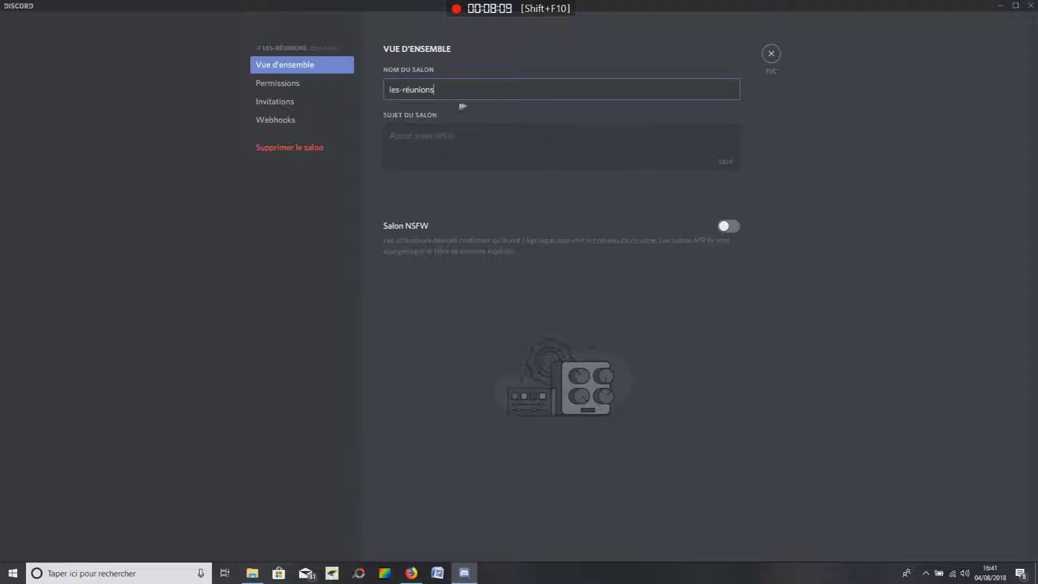
key("BackSpace")
key("BackSpace")
key("BackSpace")
key("BackSpace")
key("BackSpace")
key("BackSpace")
key("BackSpace")
key("BackSpace")
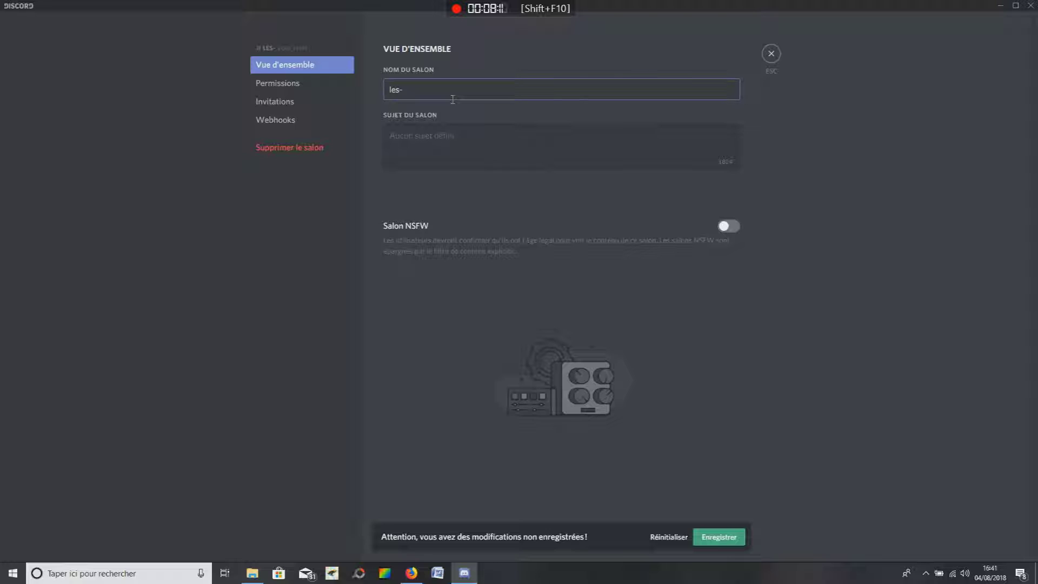
left_click(723, 536)
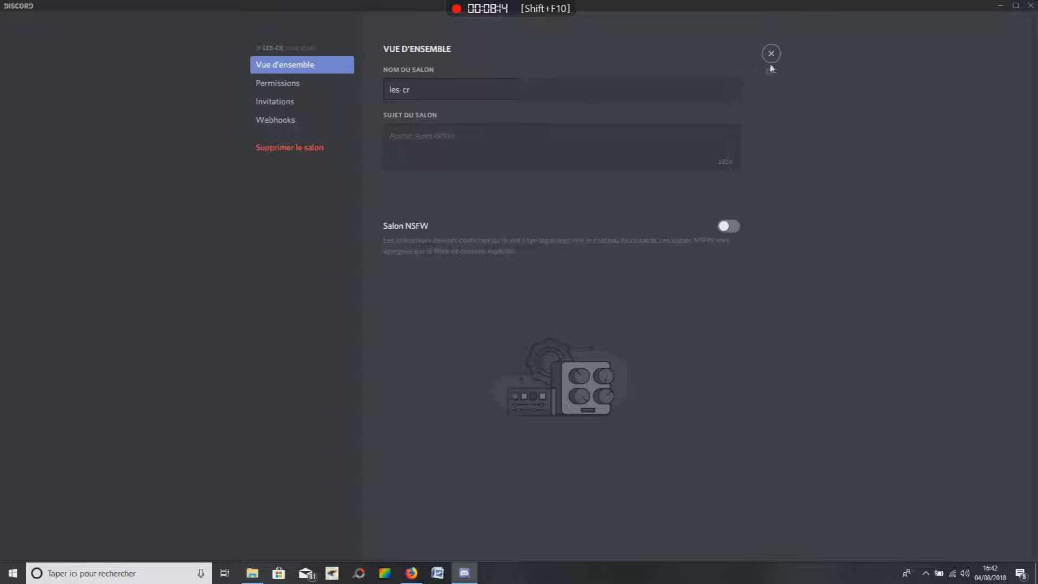
left_click(770, 57)
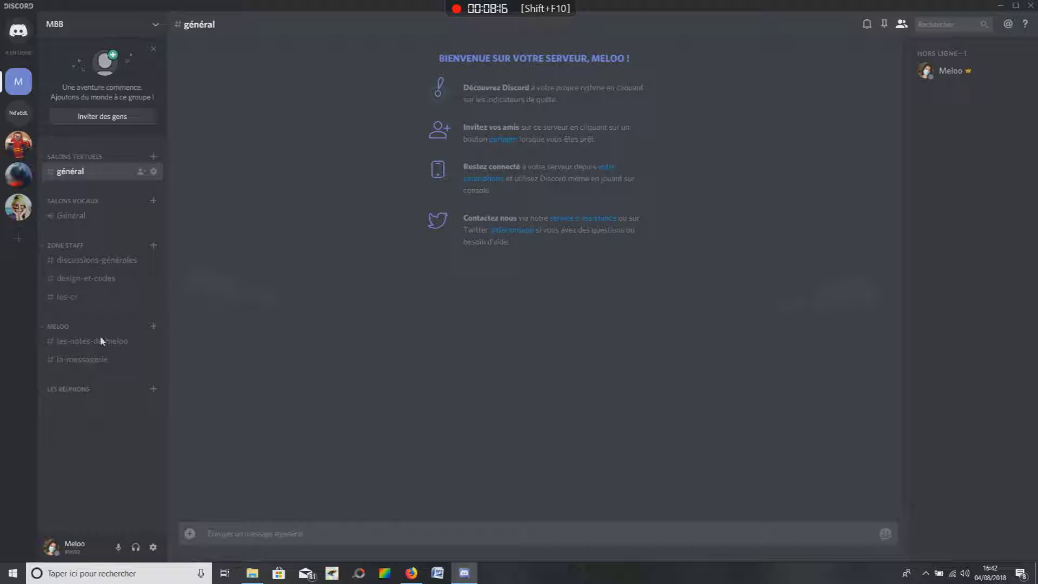
Step: Add a voice channel named les-réunions to the Zone staff category
left_click(154, 246)
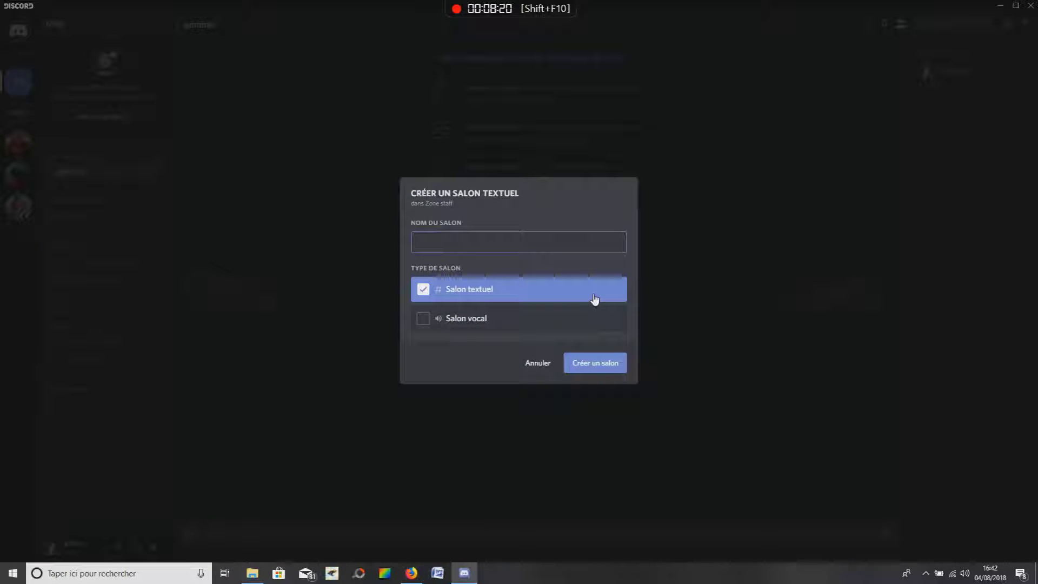
type("les-r2ué")
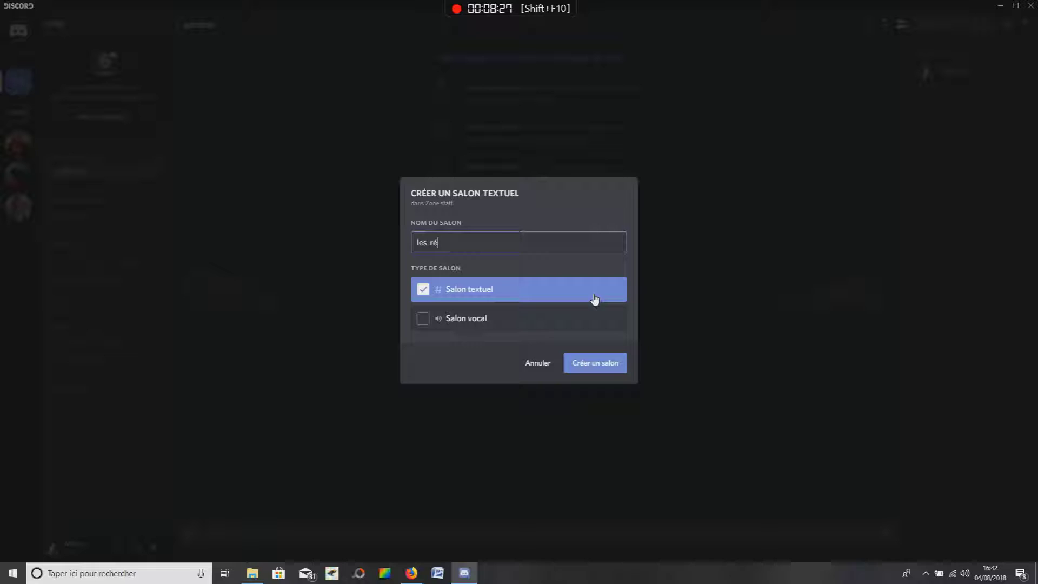
type("unions")
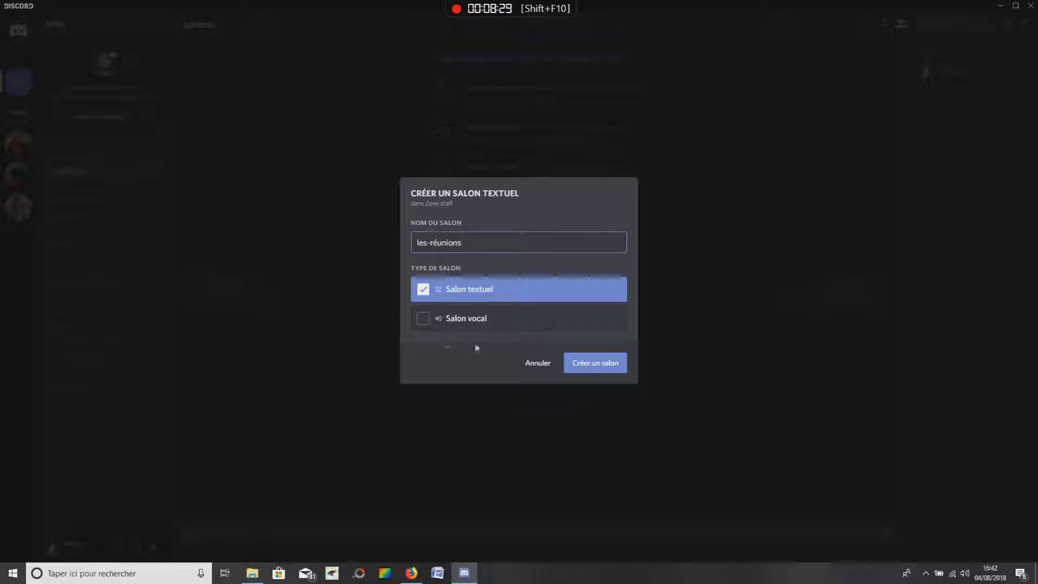
left_click(421, 333)
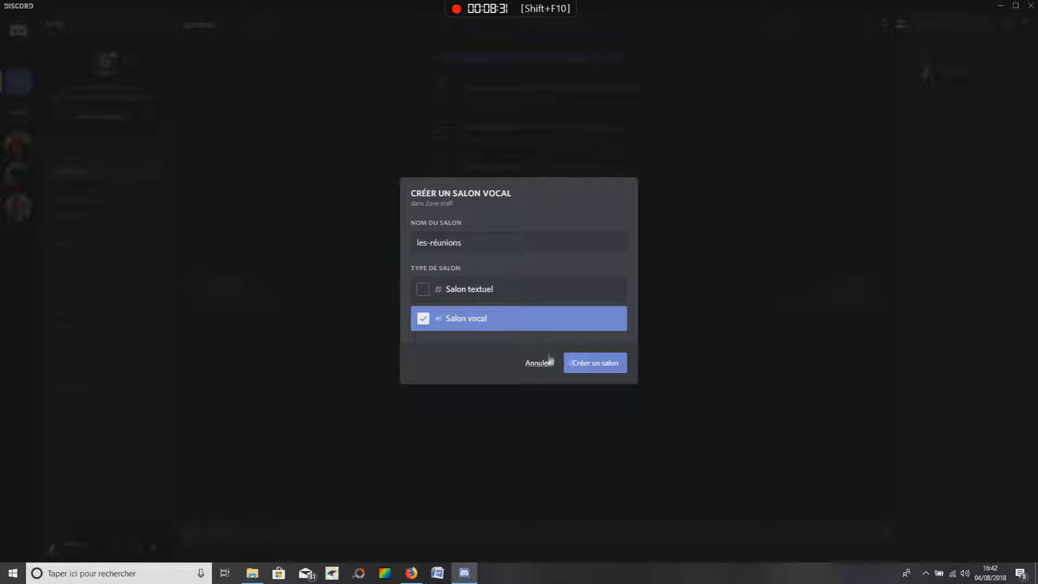
left_click(595, 363)
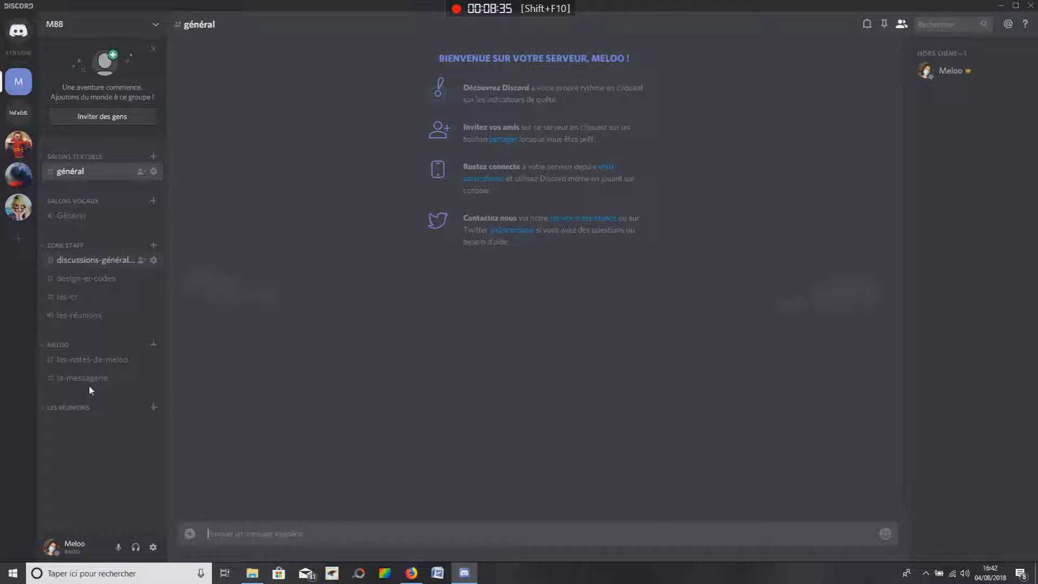
Step: Delete the empty Les réunions category from the server
right_click(127, 409)
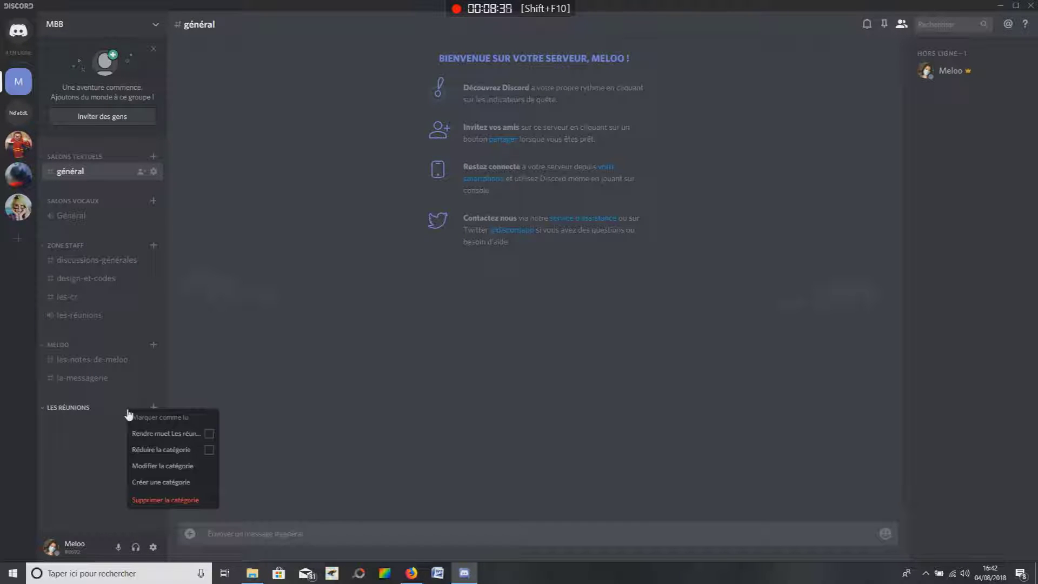
left_click(165, 503)
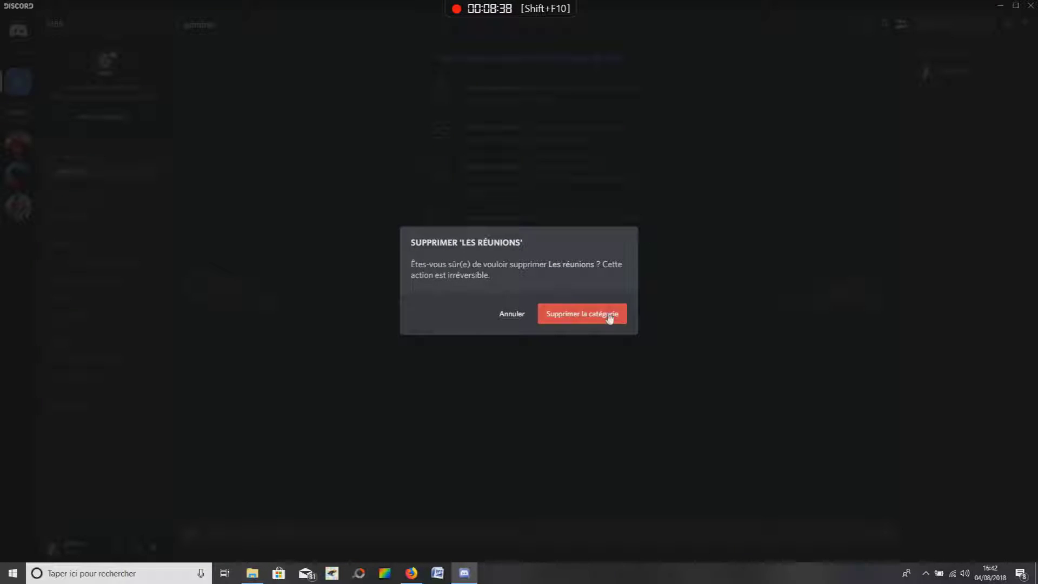
left_click(610, 319)
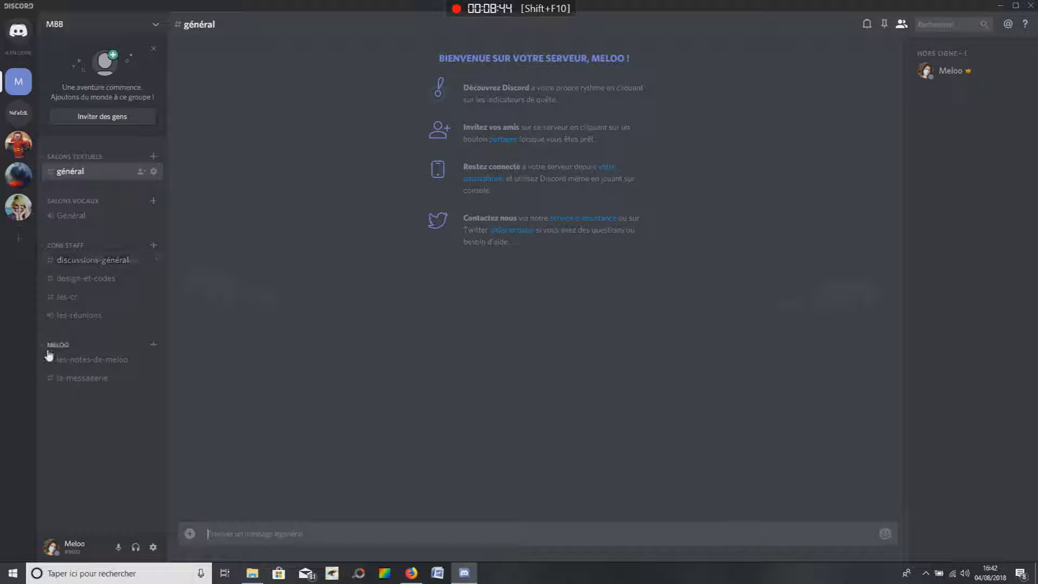
Step: Close Discord, switch to Firefox and review the Mystic Beauxbâtons forum's categories, subforums and user-group legend
left_click(1032, 5)
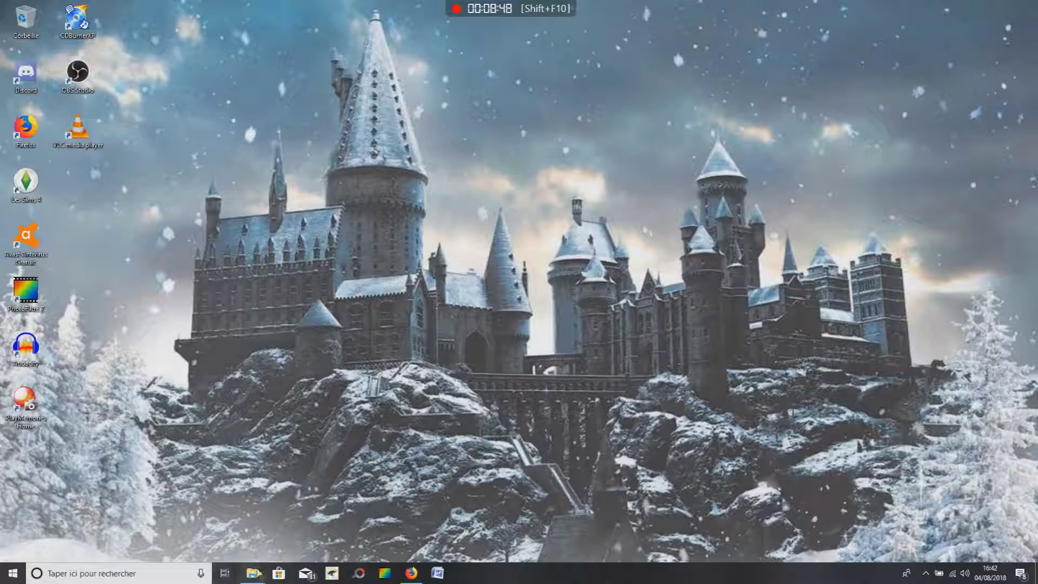
left_click(413, 572)
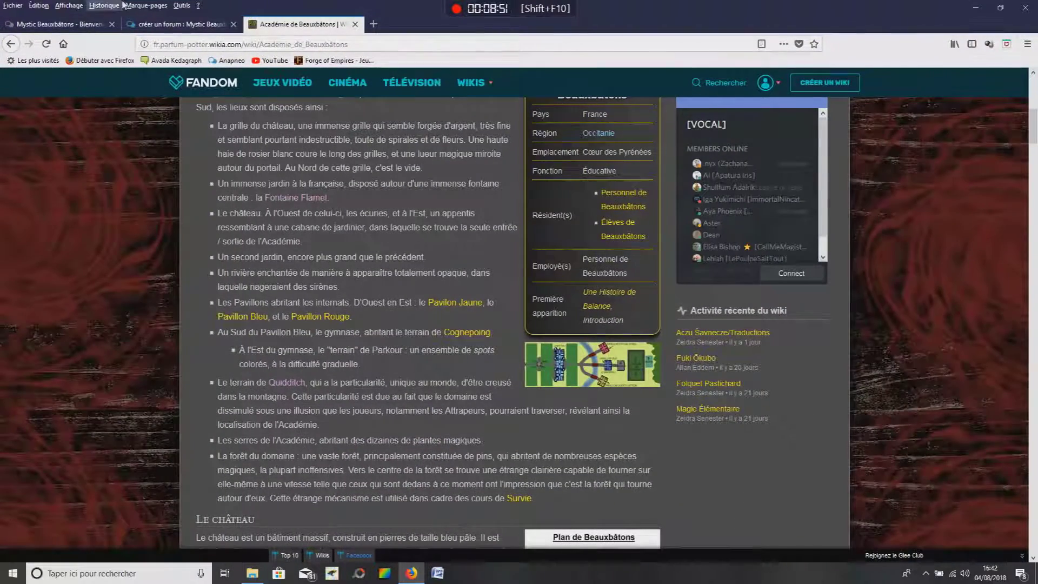
left_click(179, 24)
scroll(253, 378, "down", 1)
scroll(252, 386, "down", 12)
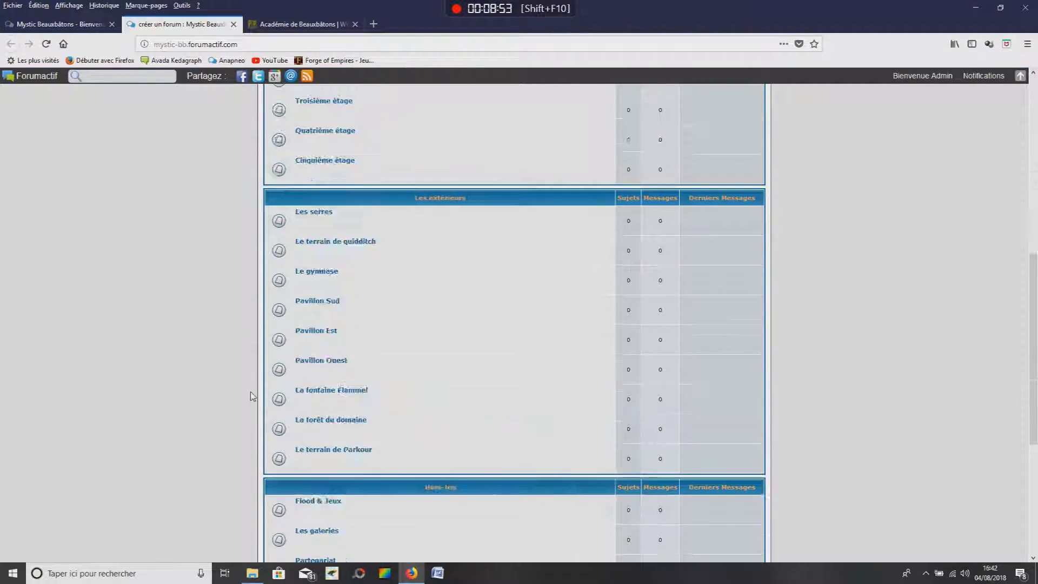
scroll(246, 393, "up", 15)
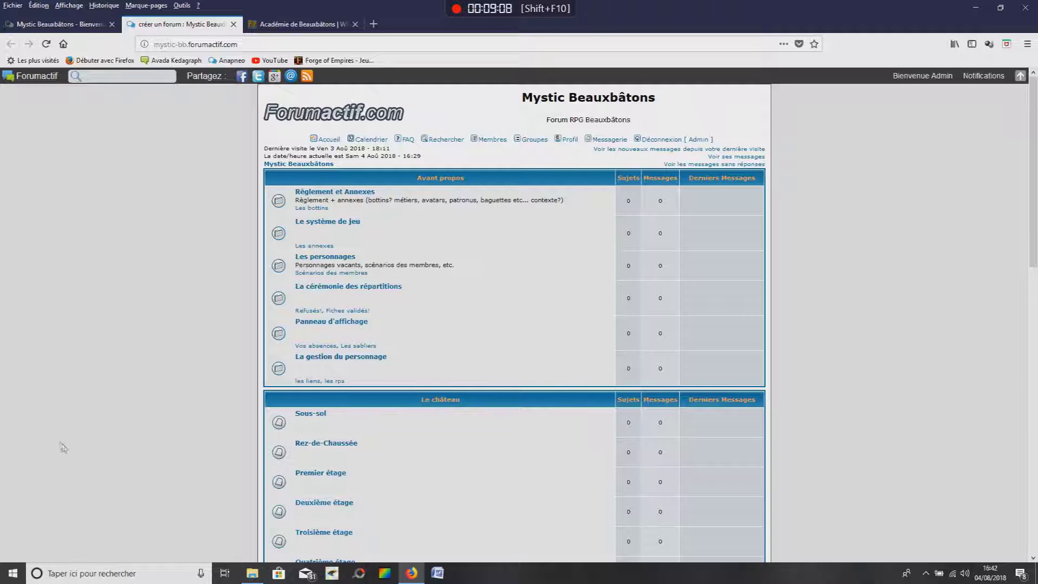
scroll(63, 442, "down", 15)
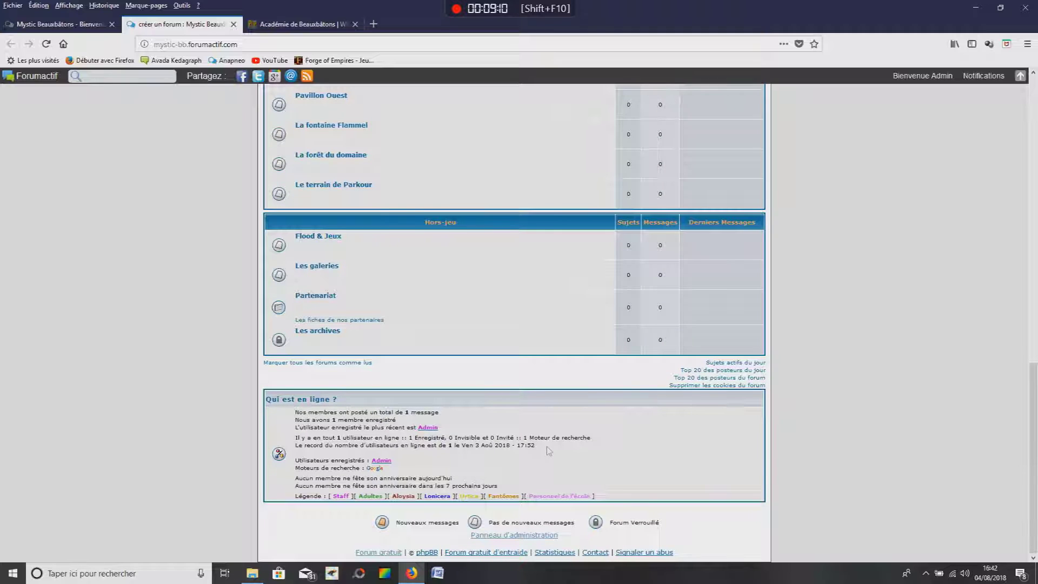
left_click_drag(630, 500, 296, 487)
left_click(305, 477)
scroll(216, 541, "up", 15)
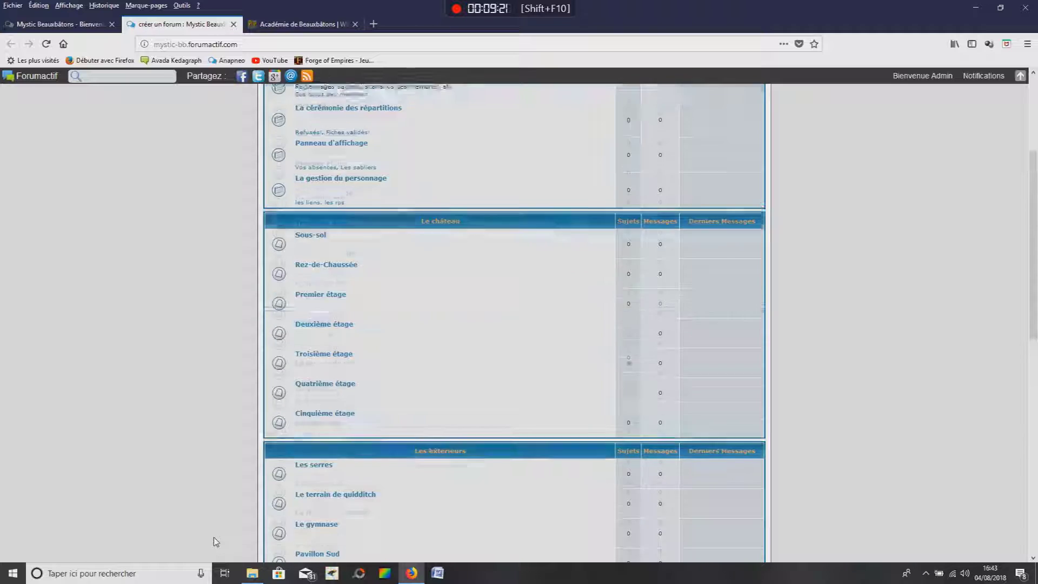
scroll(233, 543, "down", 15)
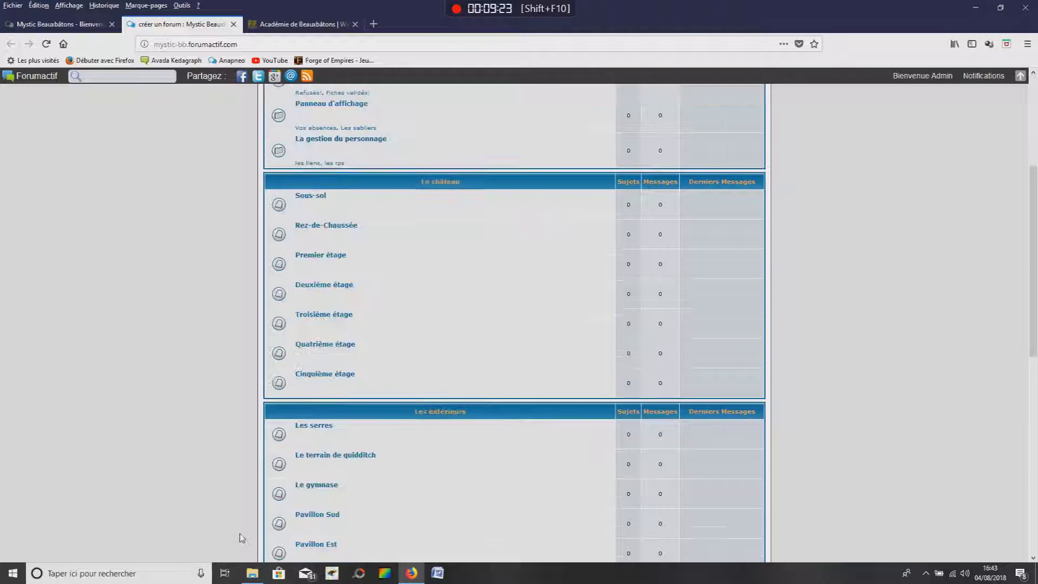
Step: Open the ChatBox configuration among the modules in the Mystic Beauxbâtons forum administration
left_click(59, 24)
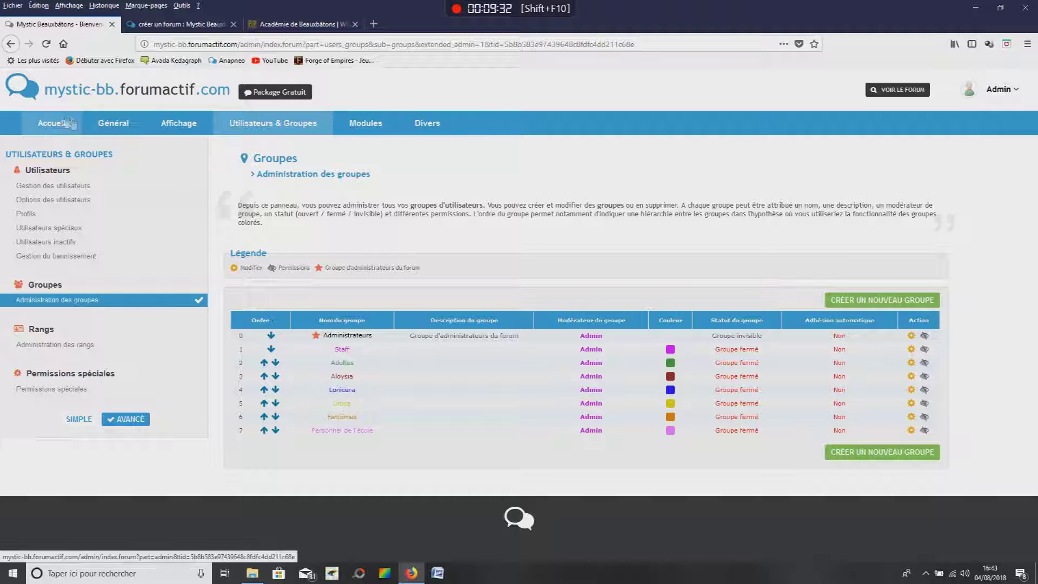
left_click(125, 126)
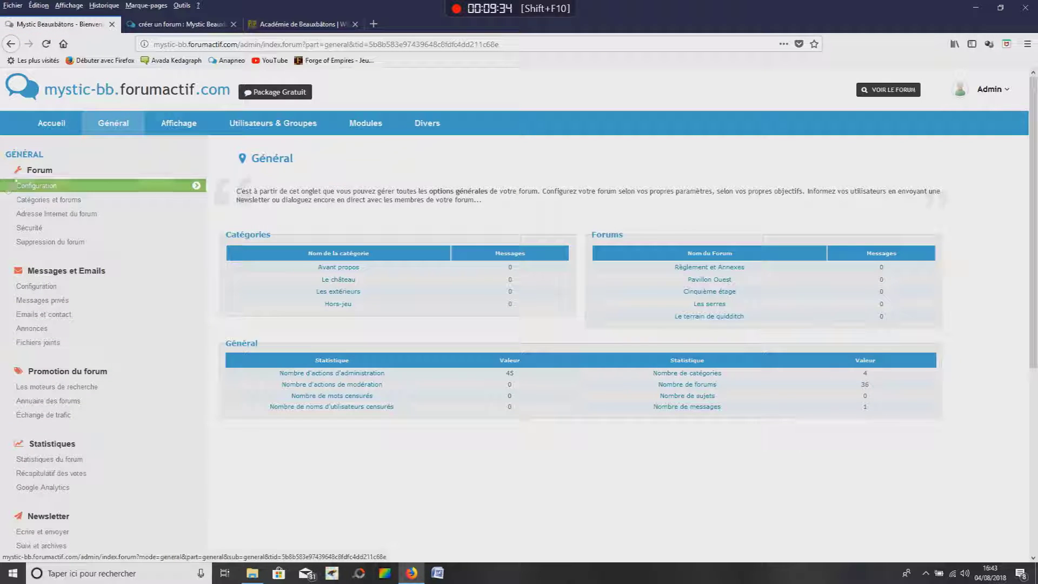
left_click(378, 121)
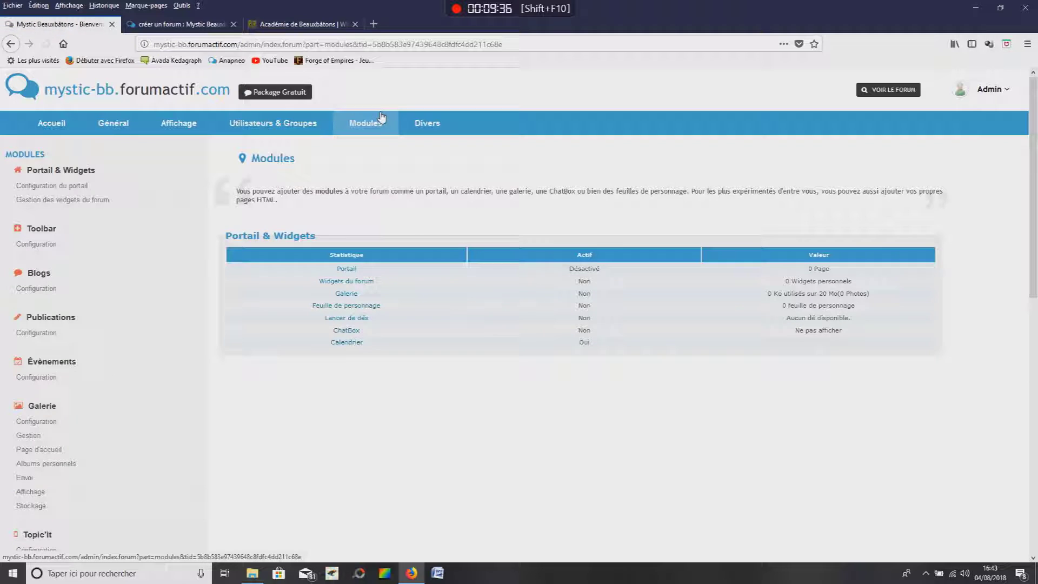
scroll(2, 335, "down", 5)
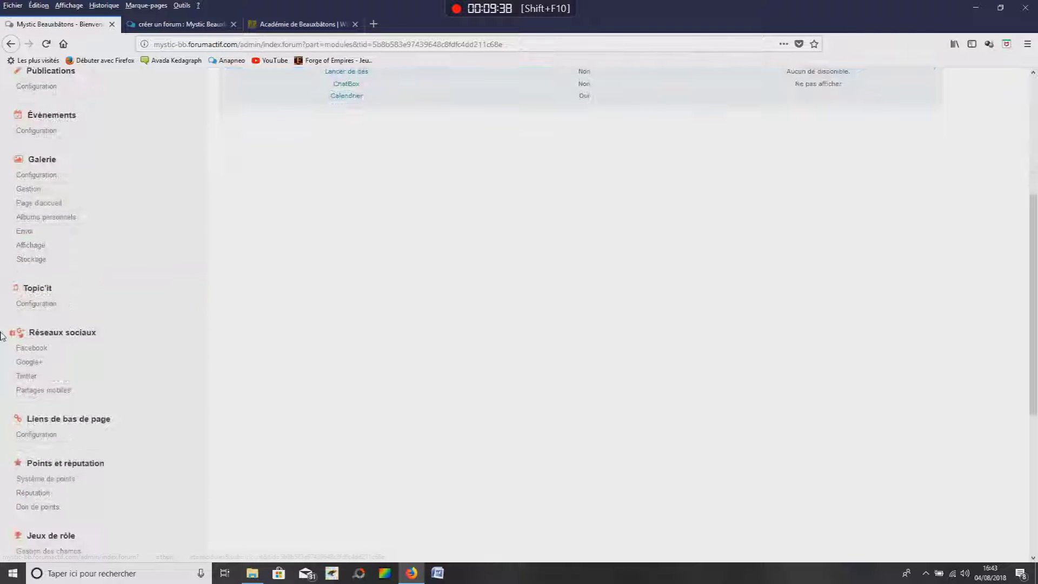
scroll(2, 336, "down", 6)
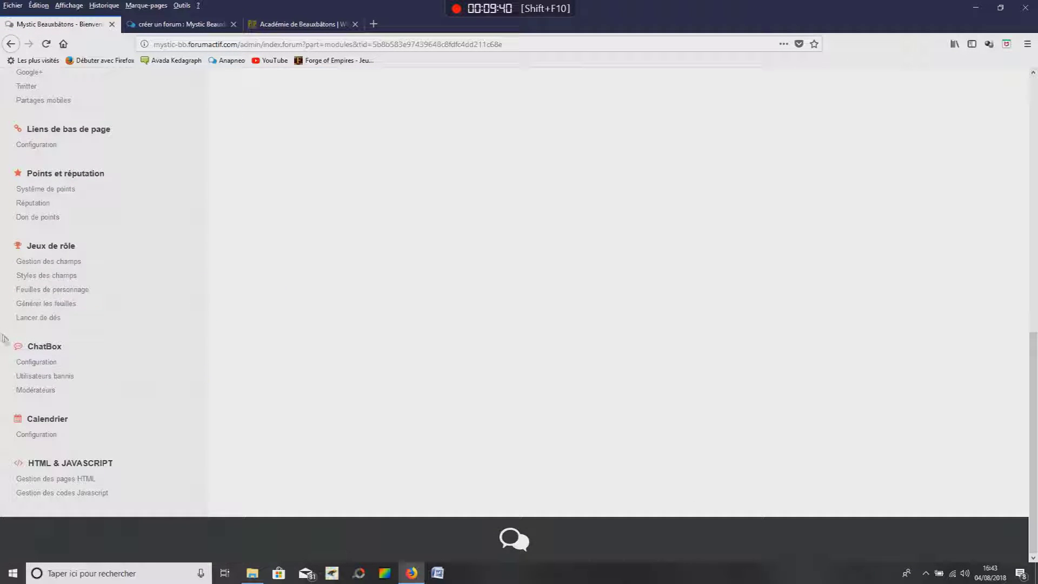
left_click(51, 367)
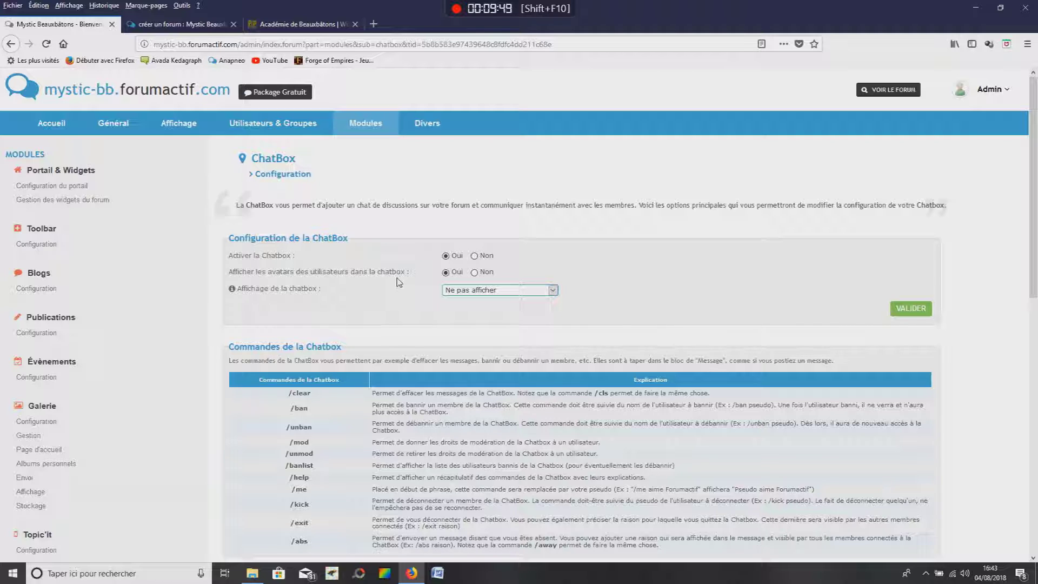
Step: Set the ChatBox to display at Sur la page d'accueil en haut and save the configuration
left_click(496, 292)
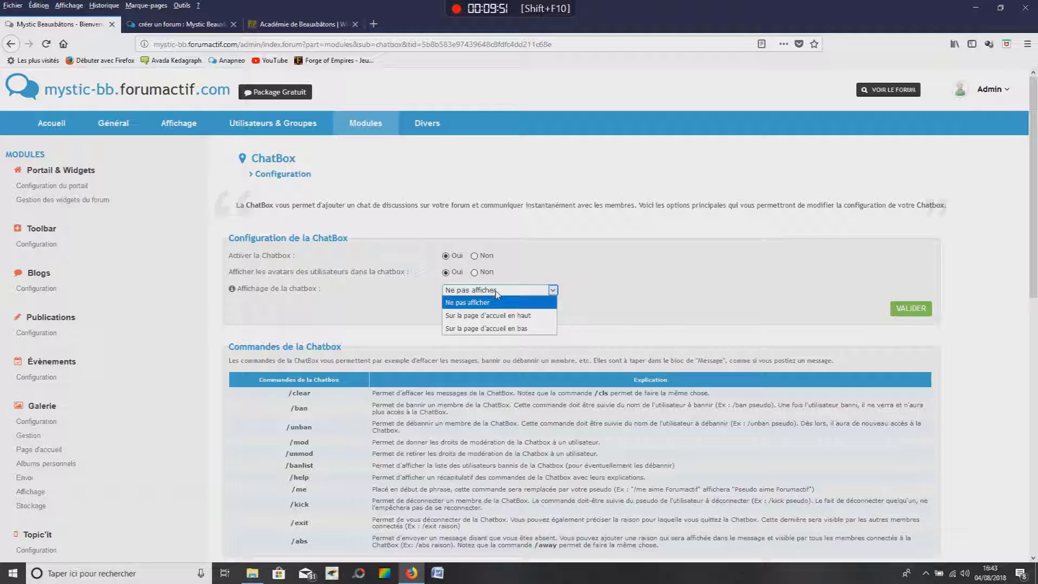
left_click(523, 317)
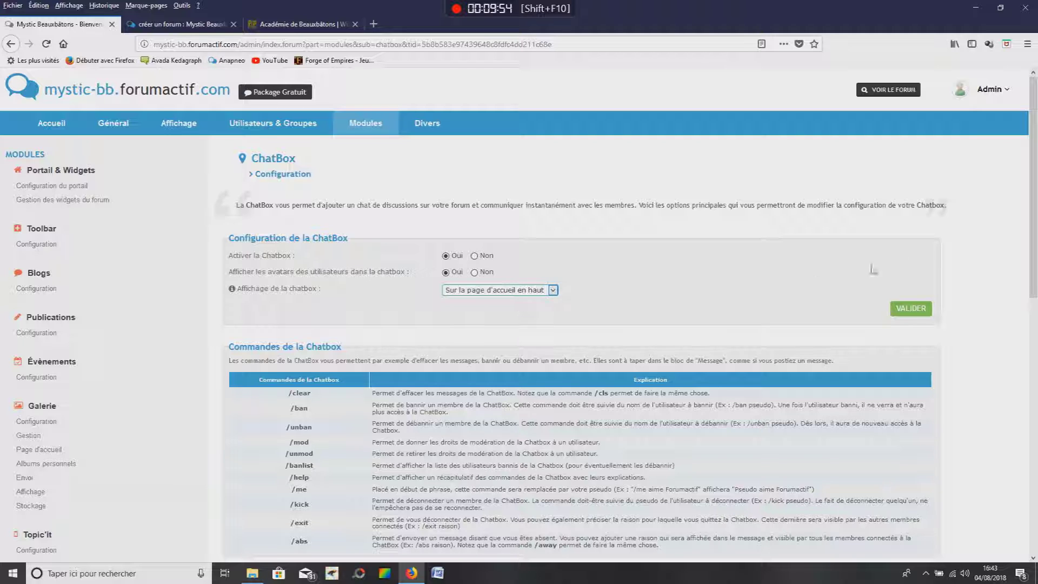
left_click(919, 309)
Step: Review the ChatBox commands and their explanations, from /clear and /ban through to /exit and /abs
scroll(334, 183, "down", 5)
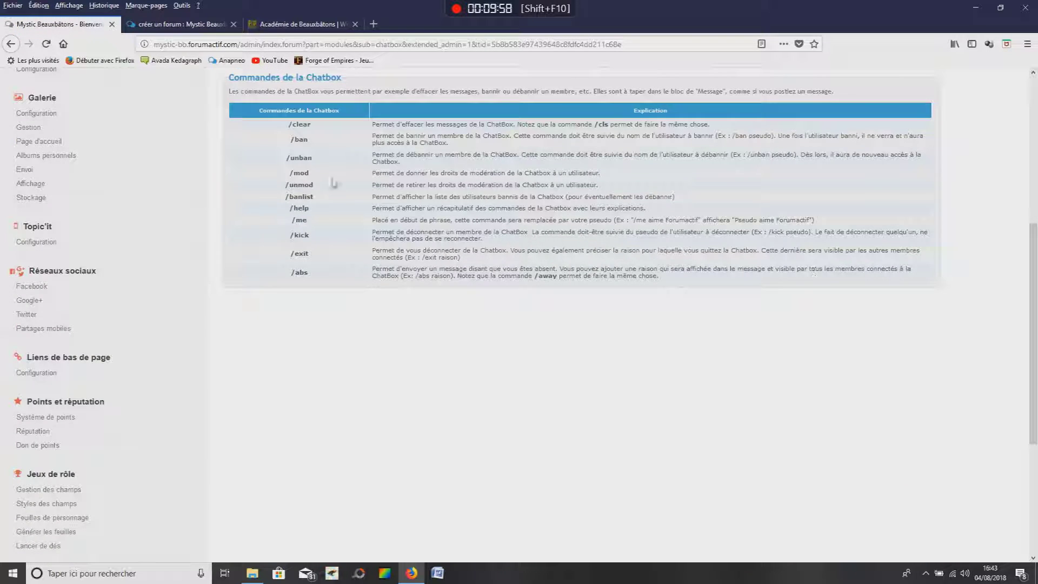
scroll(227, 248, "up", 1)
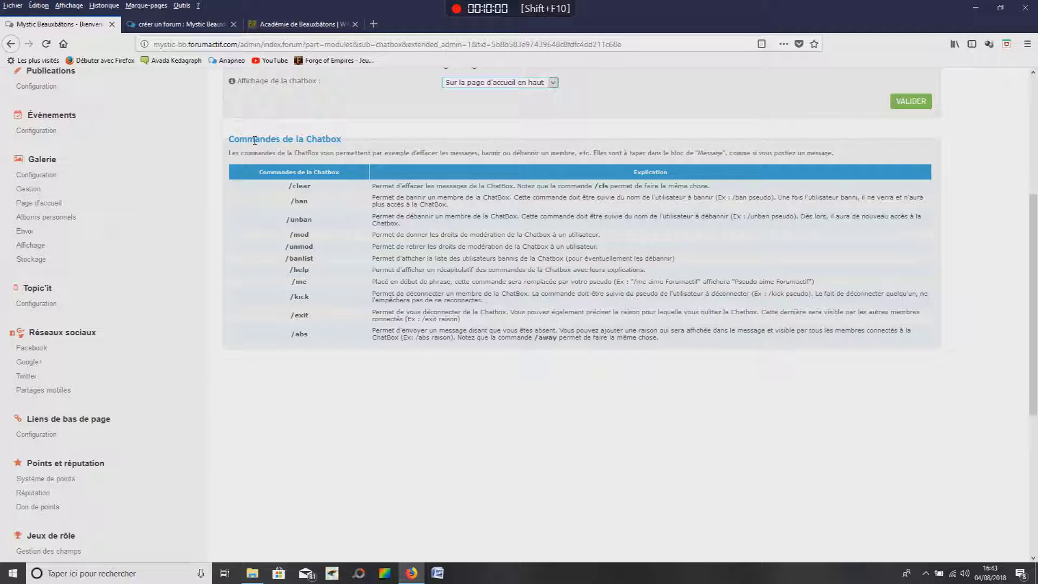
left_click_drag(255, 140, 393, 150)
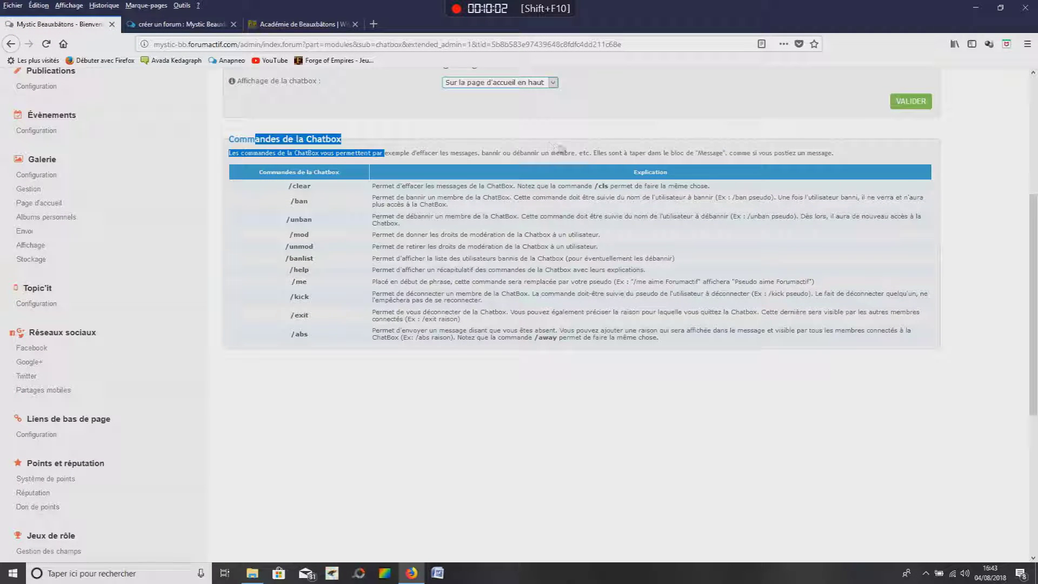
left_click_drag(474, 156, 834, 154)
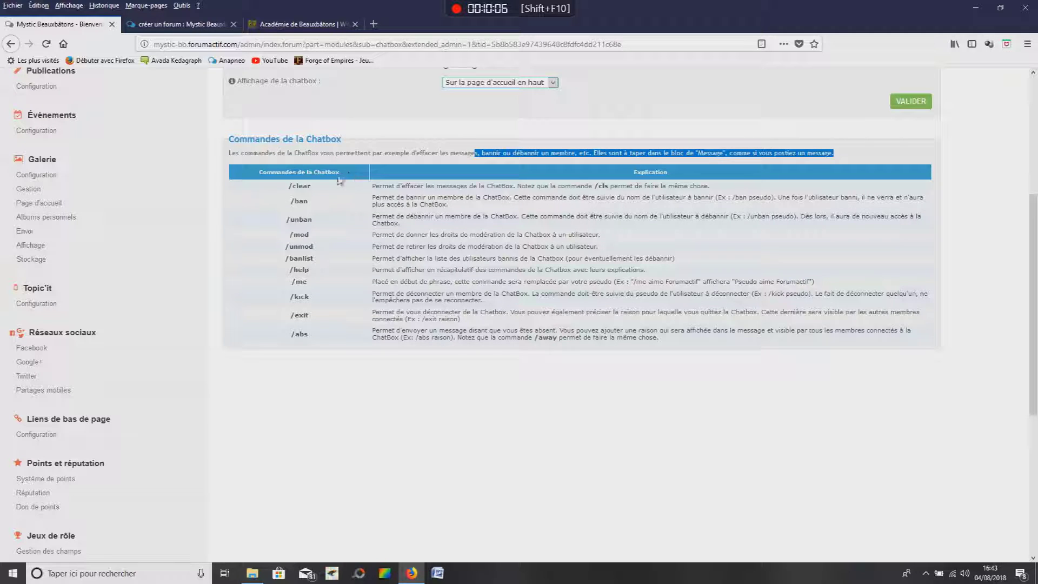
double_click(303, 186)
double_click(300, 201)
left_click(292, 222)
triple_click(292, 221)
double_click(300, 234)
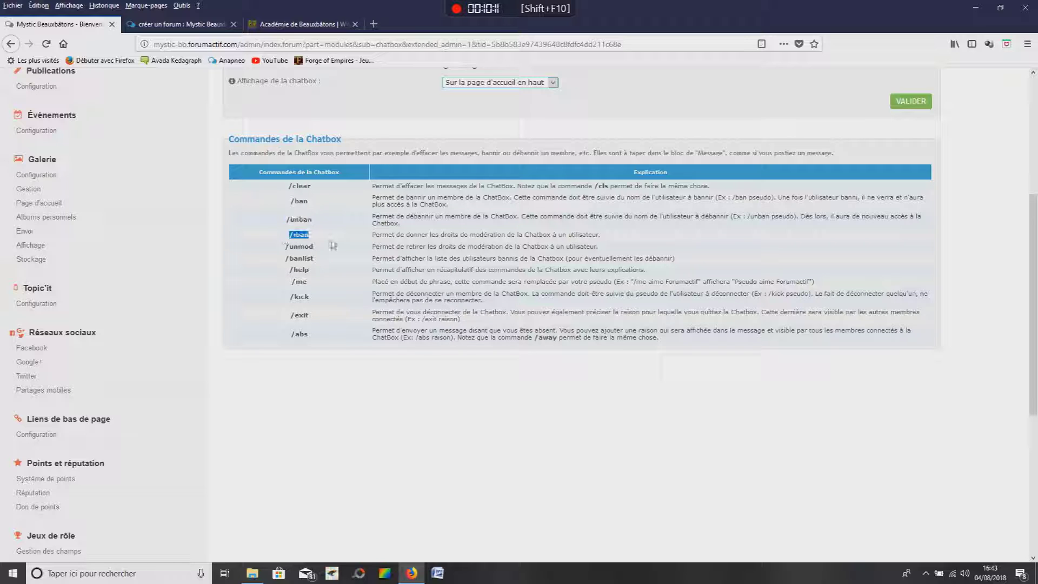
left_click(280, 251)
double_click(299, 258)
double_click(299, 270)
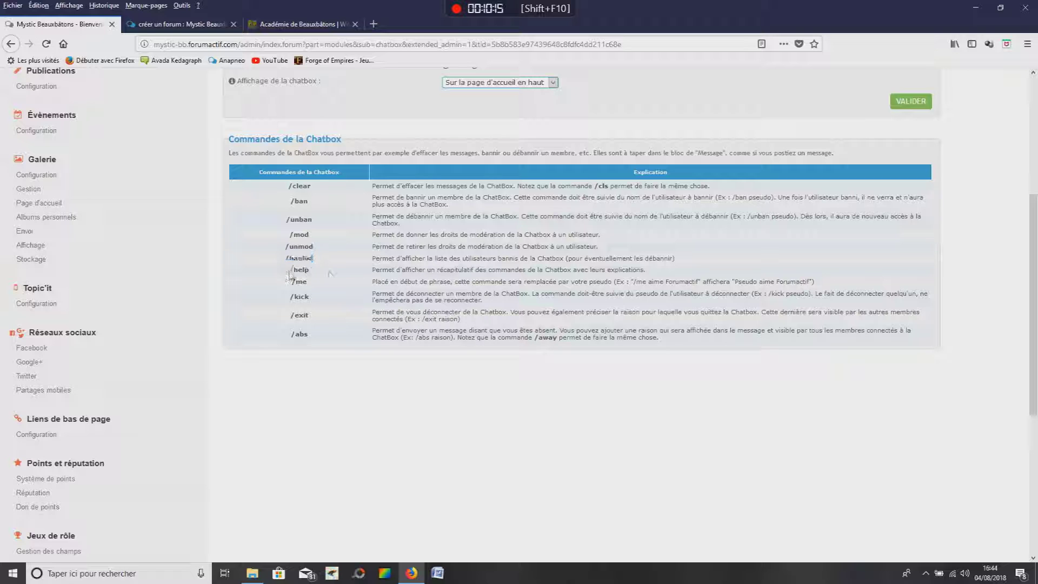
double_click(300, 282)
left_click_drag(292, 313, 304, 335)
scroll(563, 358, "up", 5)
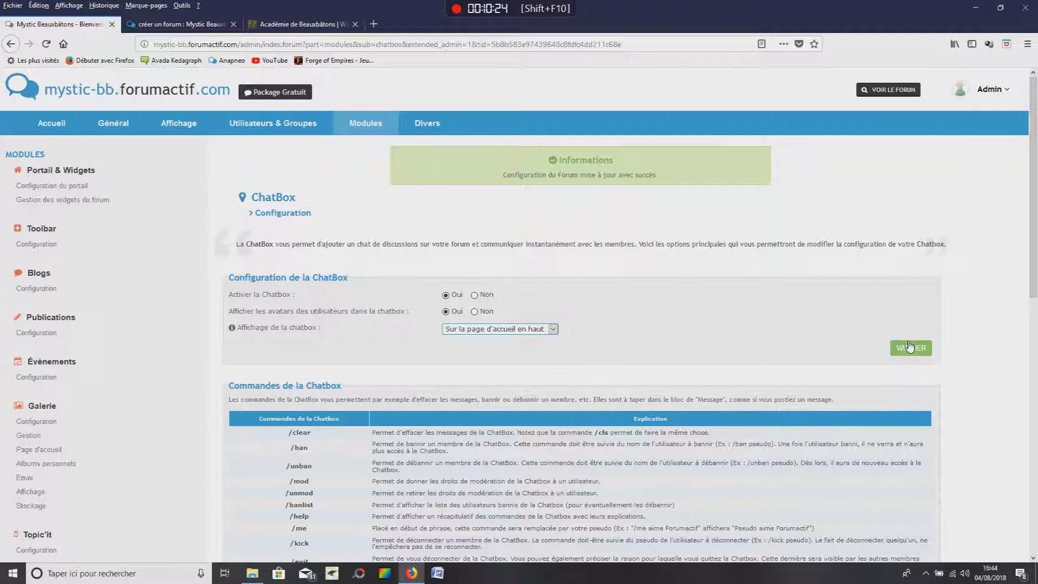
Step: Reload the Mystic Beauxbâtons forum home page to check how the ChatBox is displayed
left_click(172, 24)
scroll(387, 347, "up", 15)
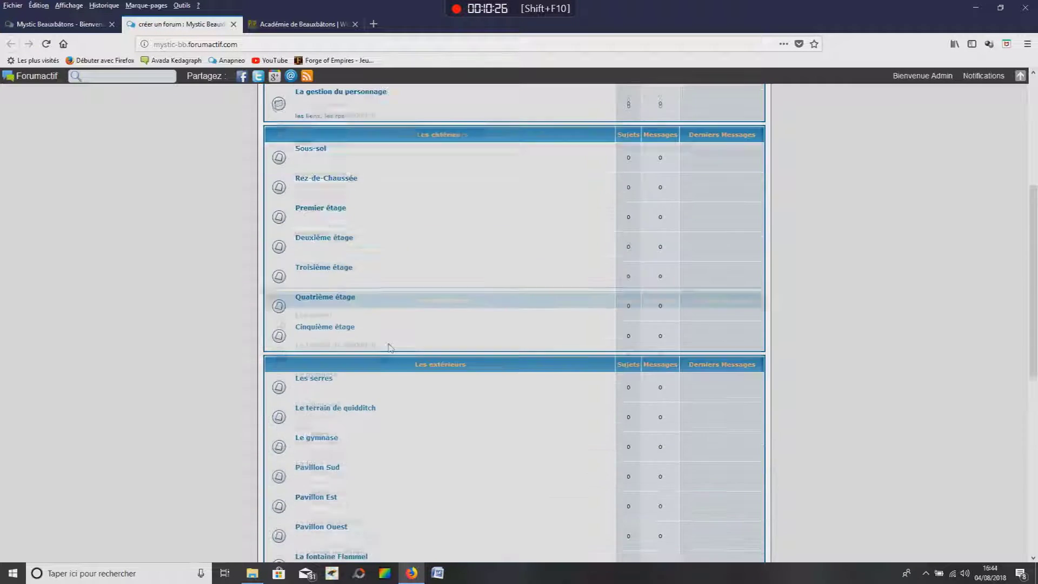
left_click(46, 43)
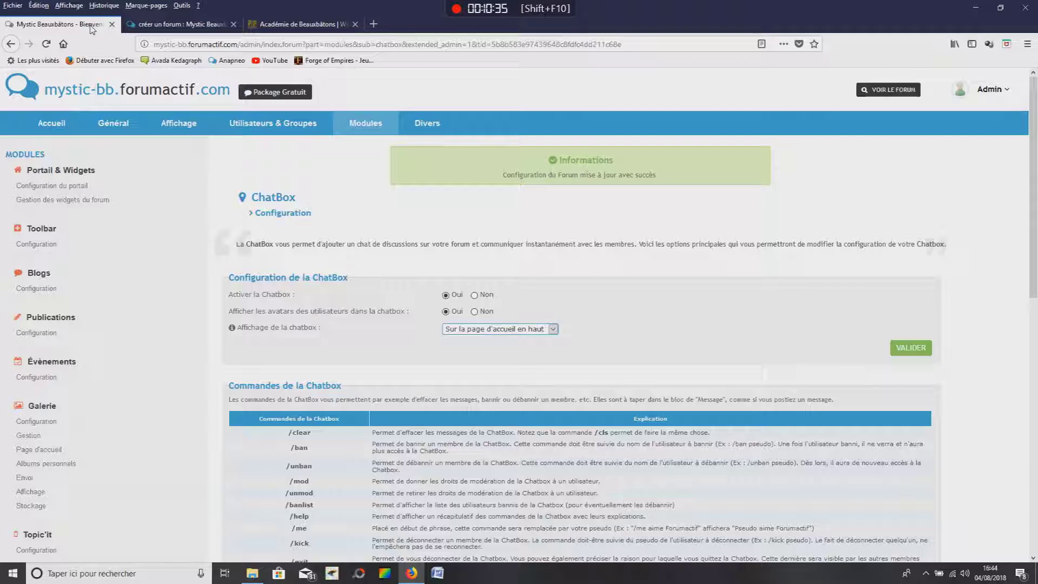
Step: In the administration's home page general settings, set the message content to Blablabla and its title to Bienvenue sur Mystic BB, saving the changes
left_click(91, 27)
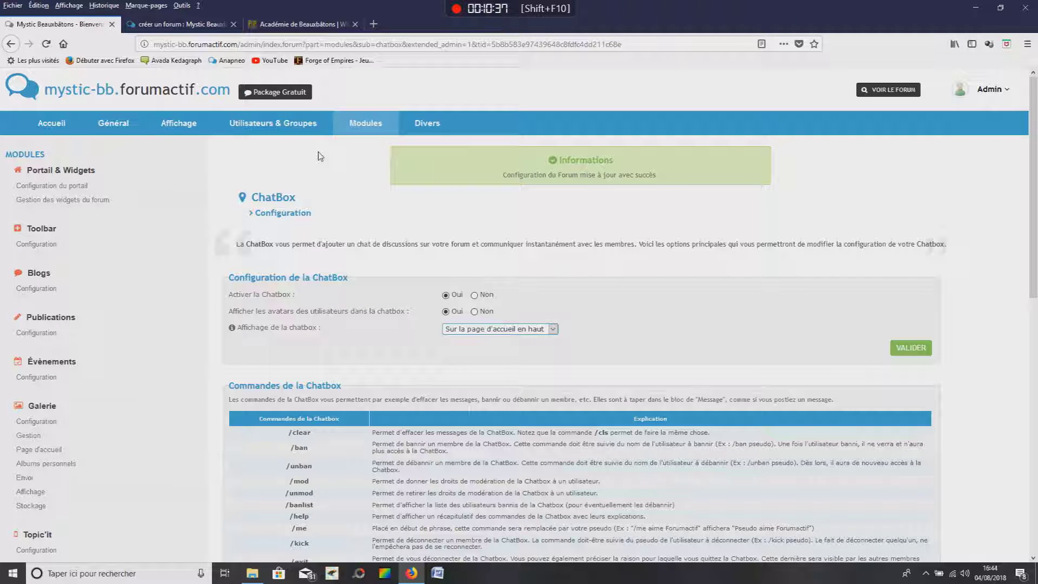
left_click(196, 137)
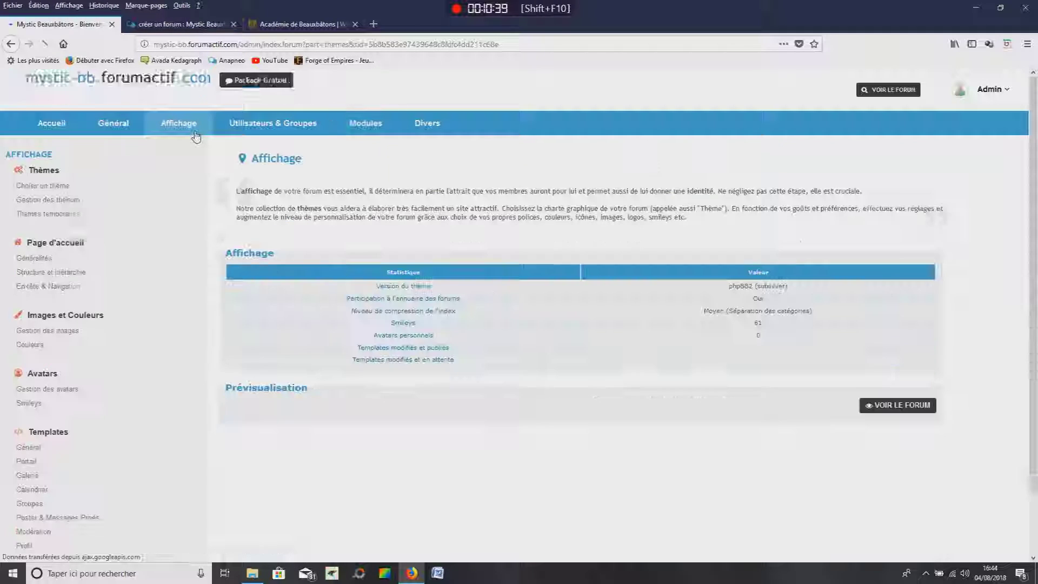
left_click(48, 257)
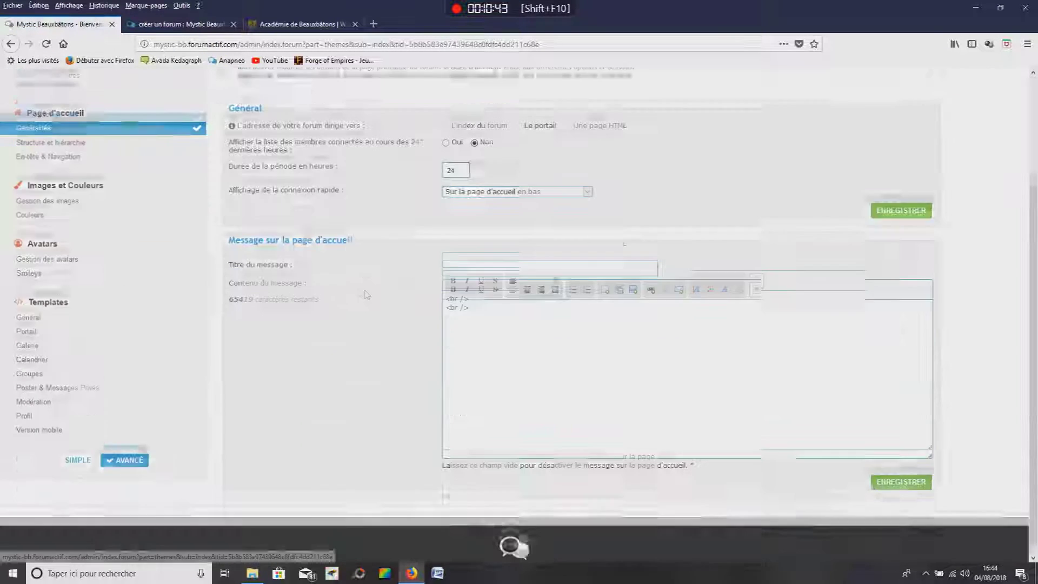
type("Blablabla")
left_click(886, 473)
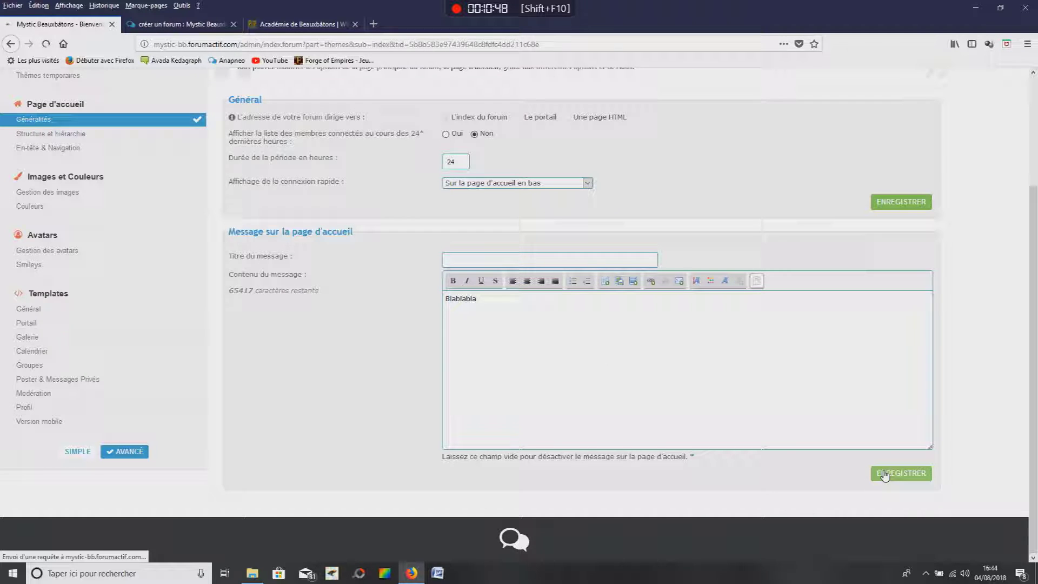
scroll(396, 445, "down", 3)
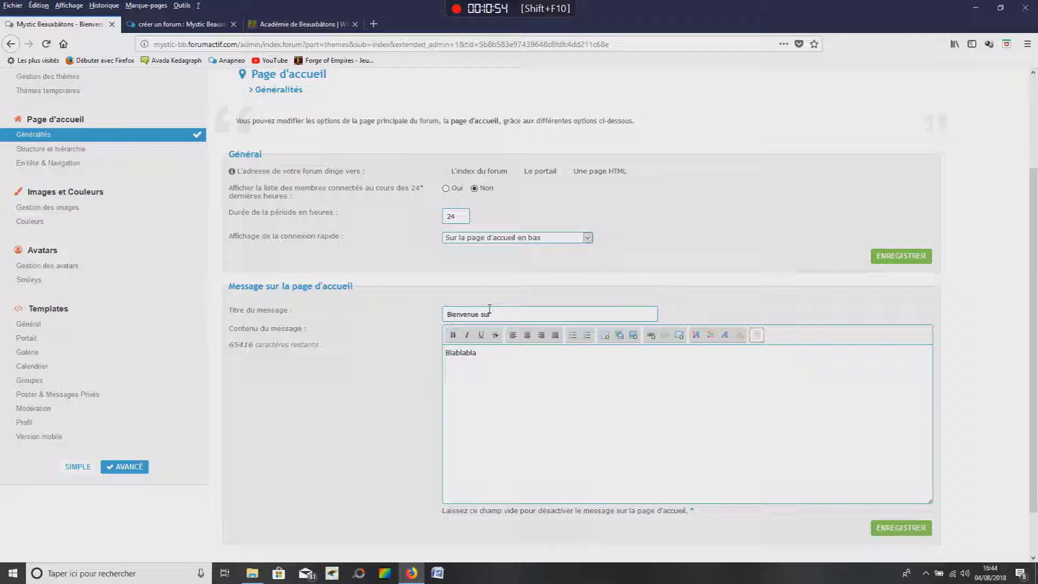
type("BB")
left_click(901, 527)
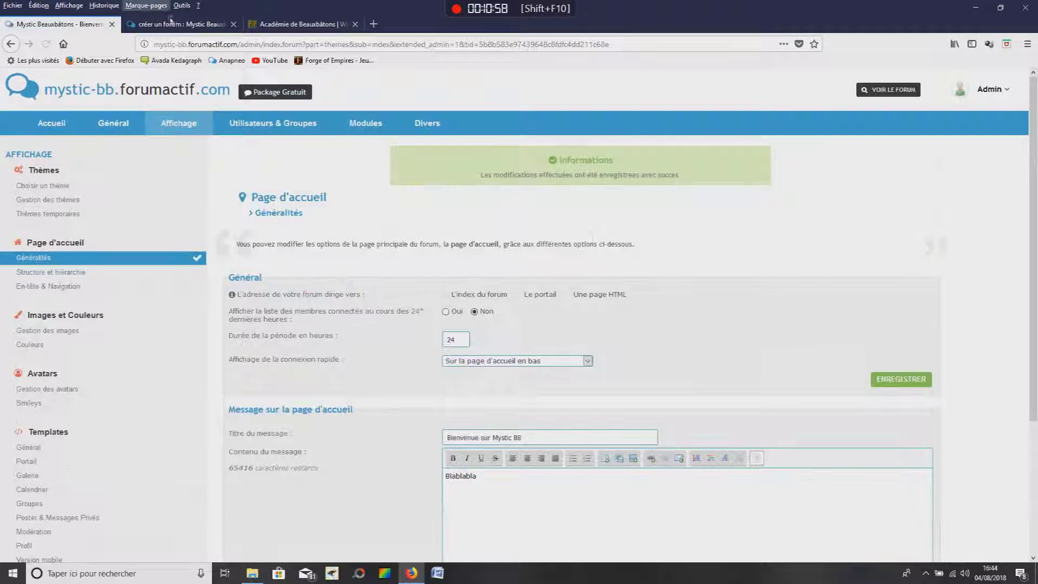
Step: Check the welcome message's title and text and the ChatBox on the forum's home page
left_click(171, 22)
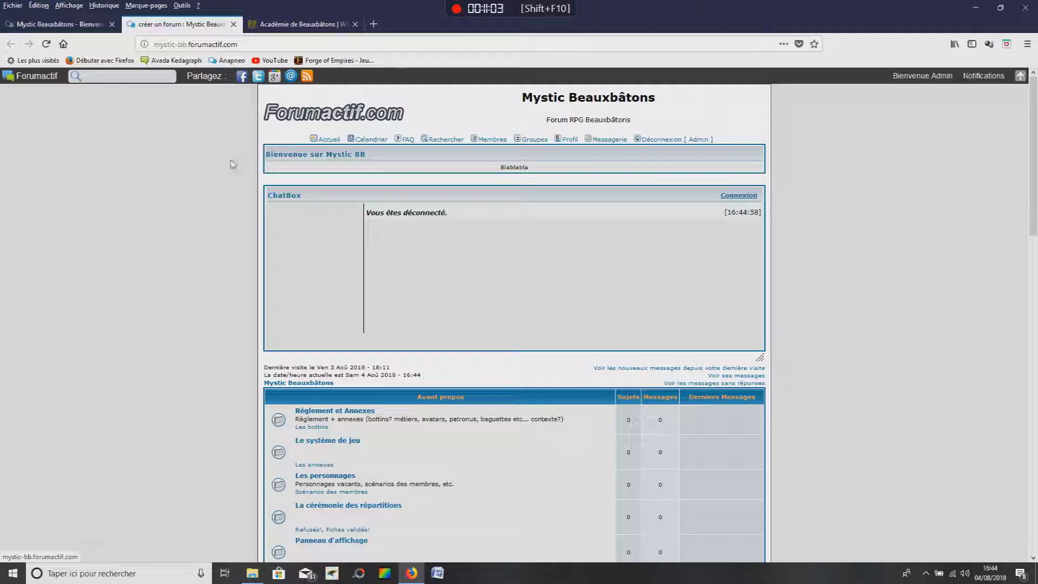
left_click_drag(283, 154, 410, 155)
left_click_drag(506, 168, 572, 174)
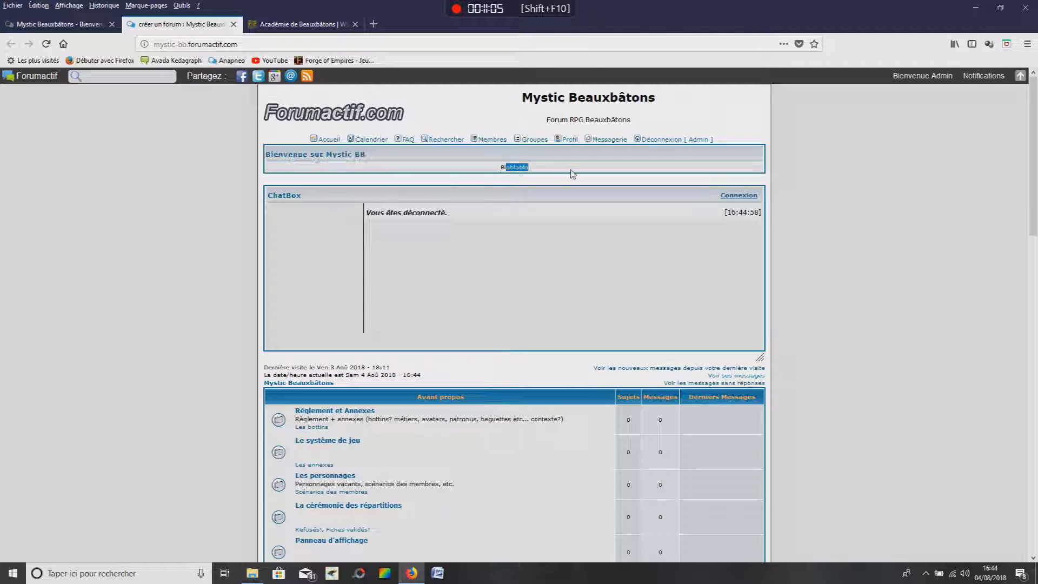
left_click(95, 181)
scroll(224, 268, "down", 5)
scroll(227, 269, "up", 5)
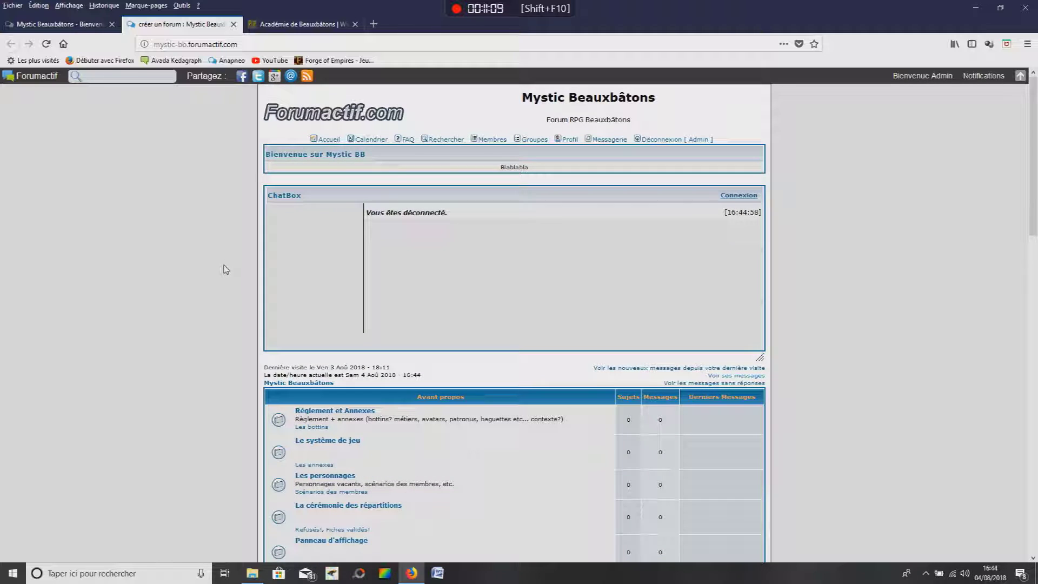
scroll(225, 269, "down", 5)
scroll(225, 268, "up", 5)
Step: Open Google in a new browser tab and search for gif fun beauxbatons
left_click(373, 24)
type("www.google.com")
key("Return")
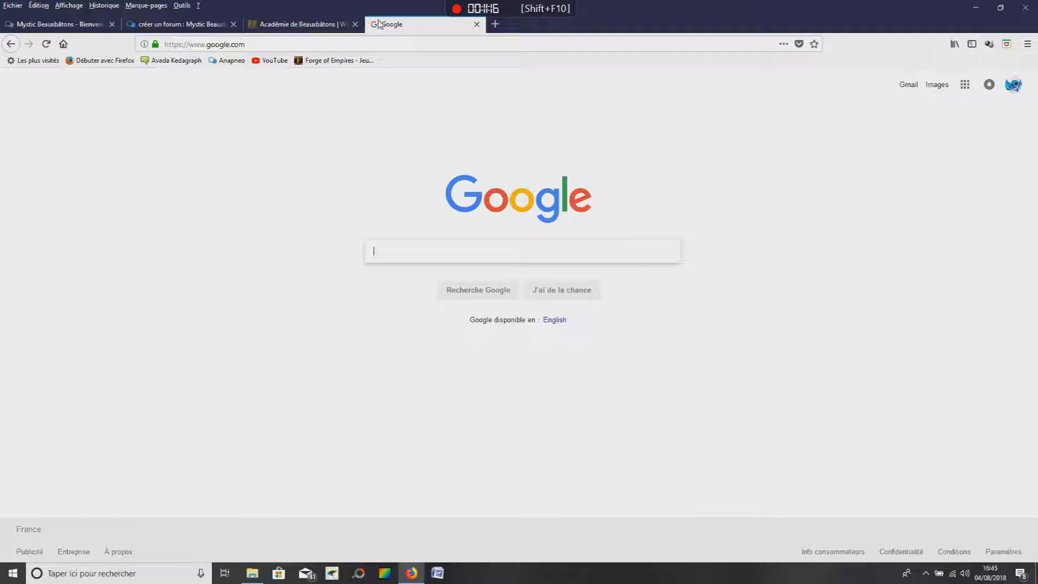
type("gif fun beauxbatons")
key("Return")
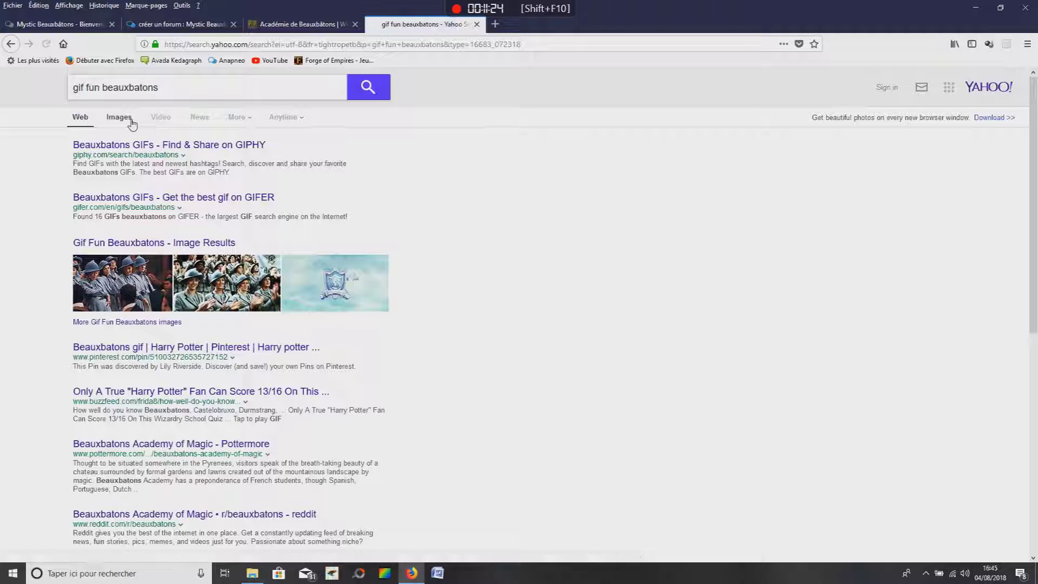
Step: Browse the image results for Beauxbatons GIFs and preview the blue crest GIF
left_click(132, 122)
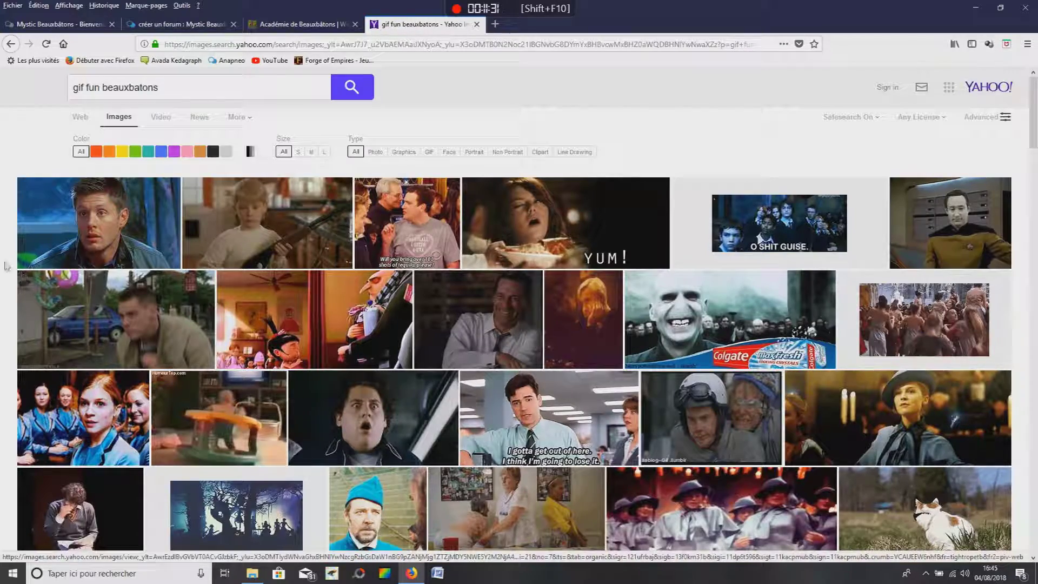
scroll(2, 261, "down", 8)
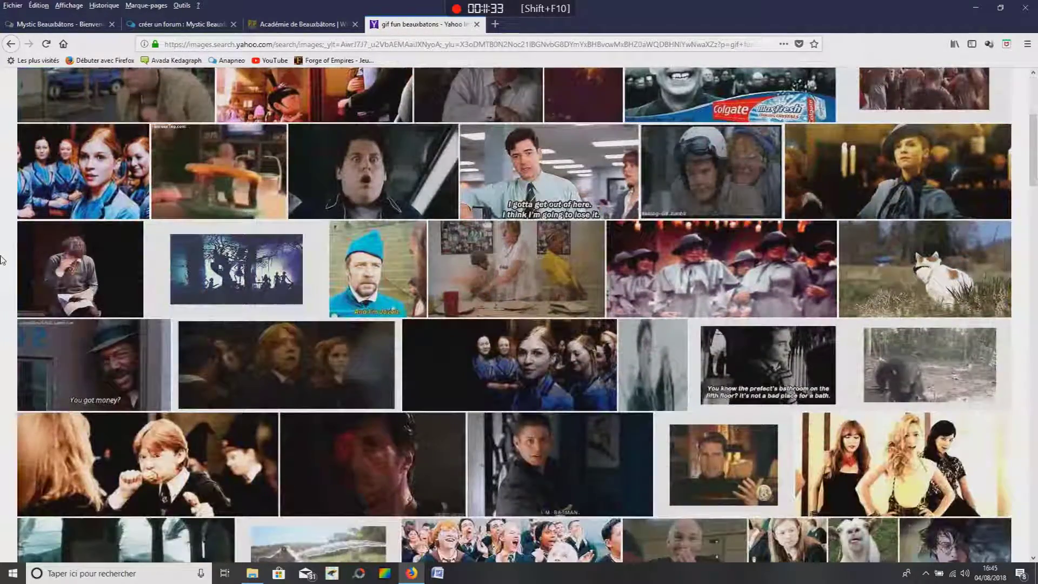
scroll(2, 261, "up", 10)
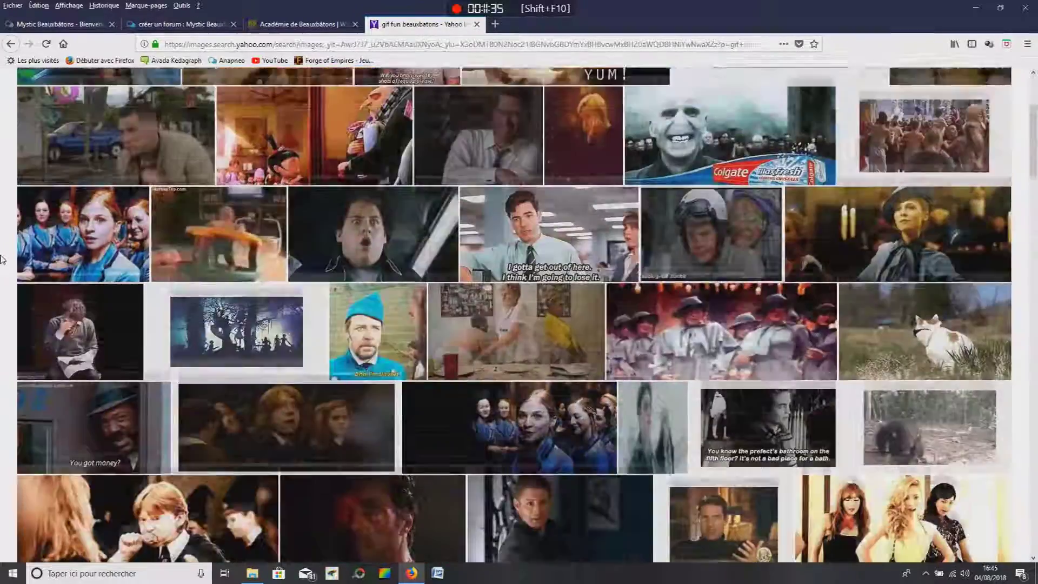
left_click(15, 44)
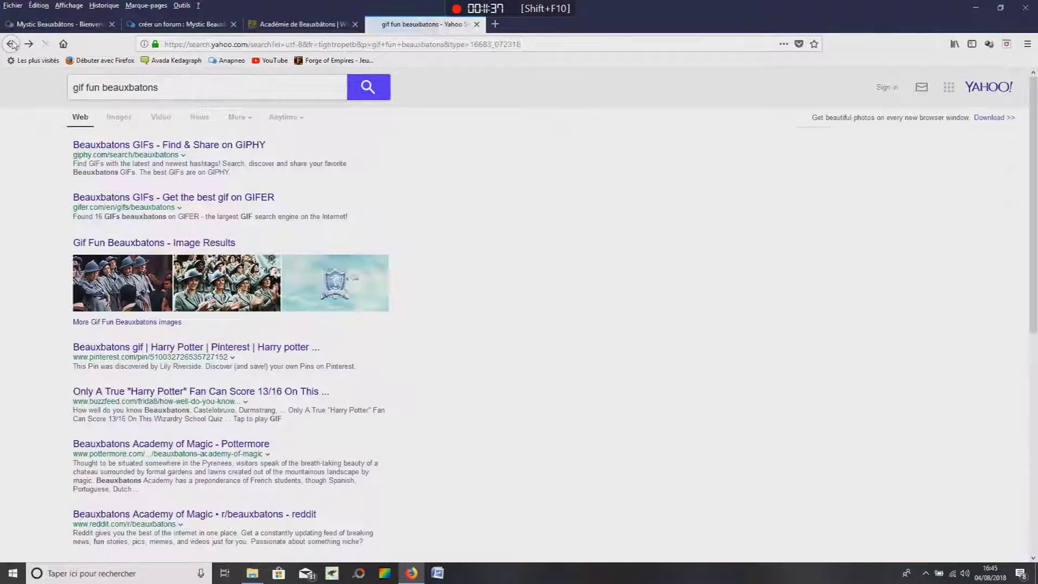
left_click(331, 287)
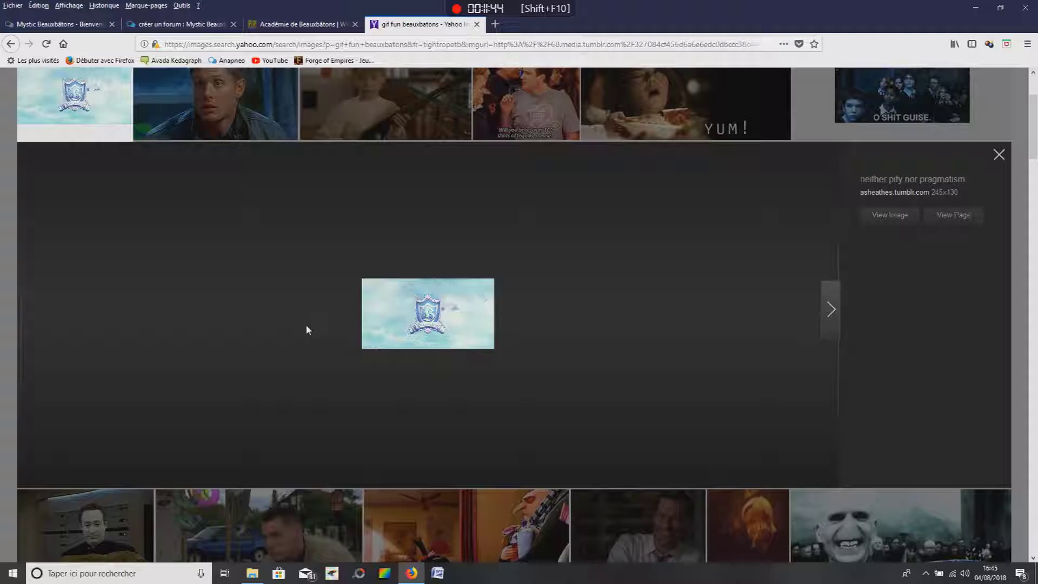
scroll(307, 329, "down", 5)
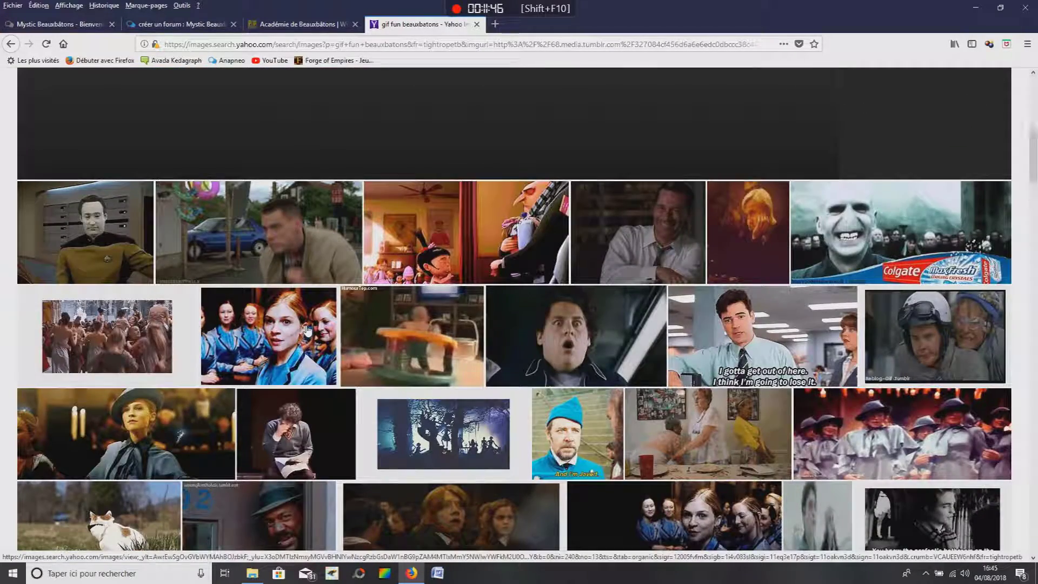
scroll(303, 351, "down", 4)
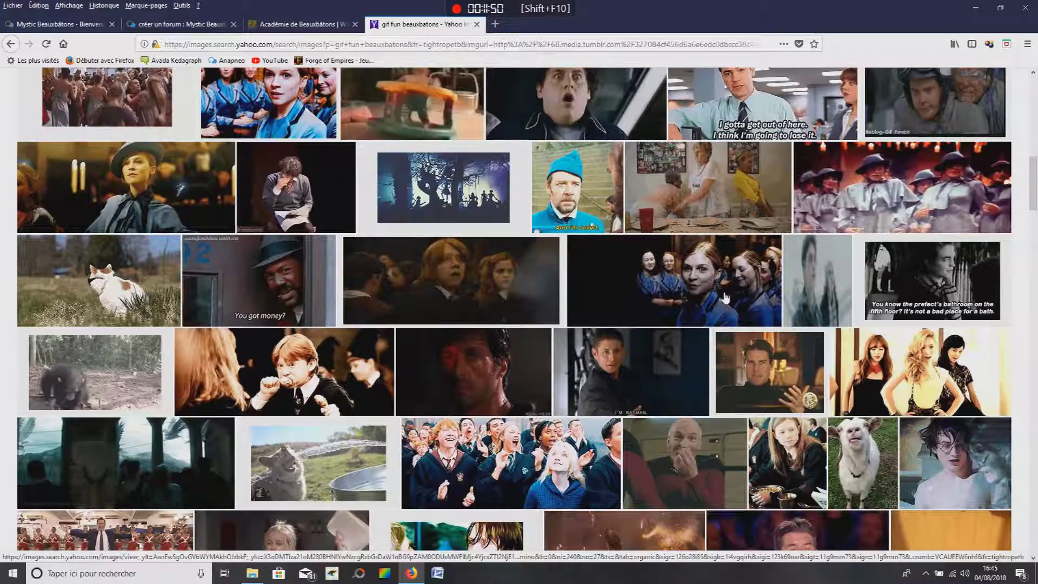
scroll(725, 297, "down", 3)
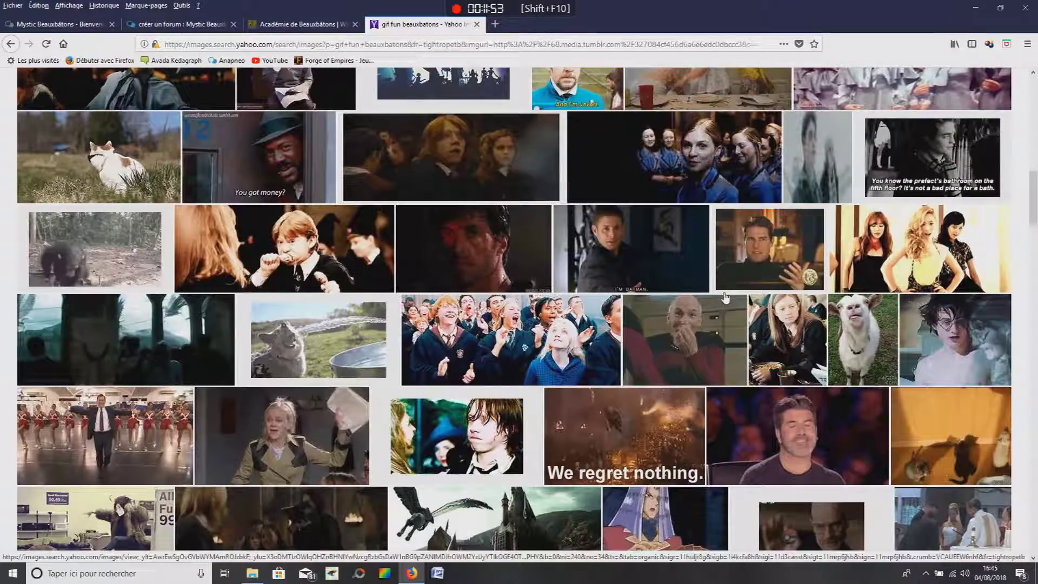
Step: Open the GIF of the Beauxbatons girls in blue uniforms from aminoapps.com and copy its image address
left_click(688, 151)
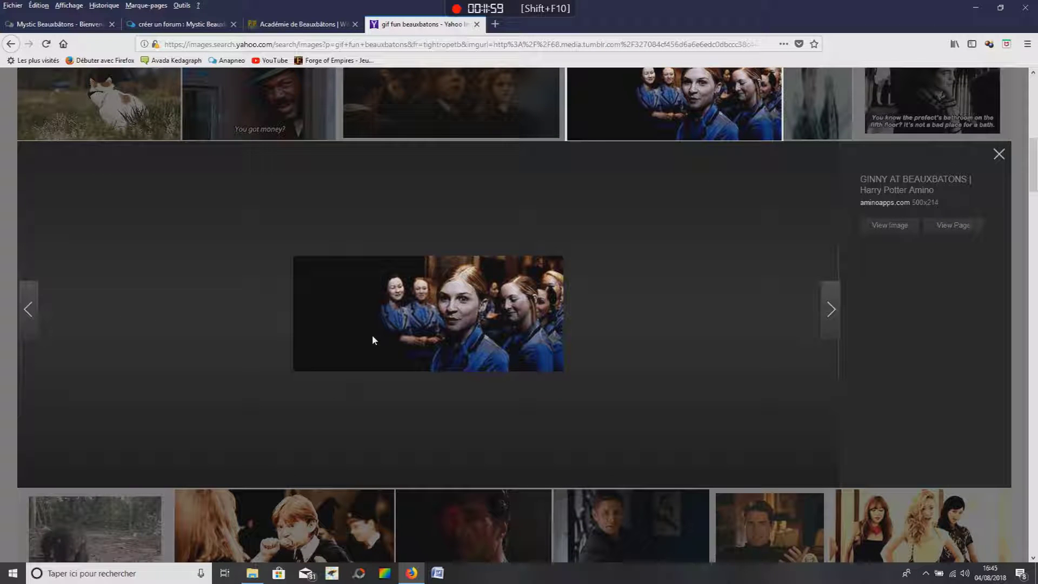
right_click(374, 311)
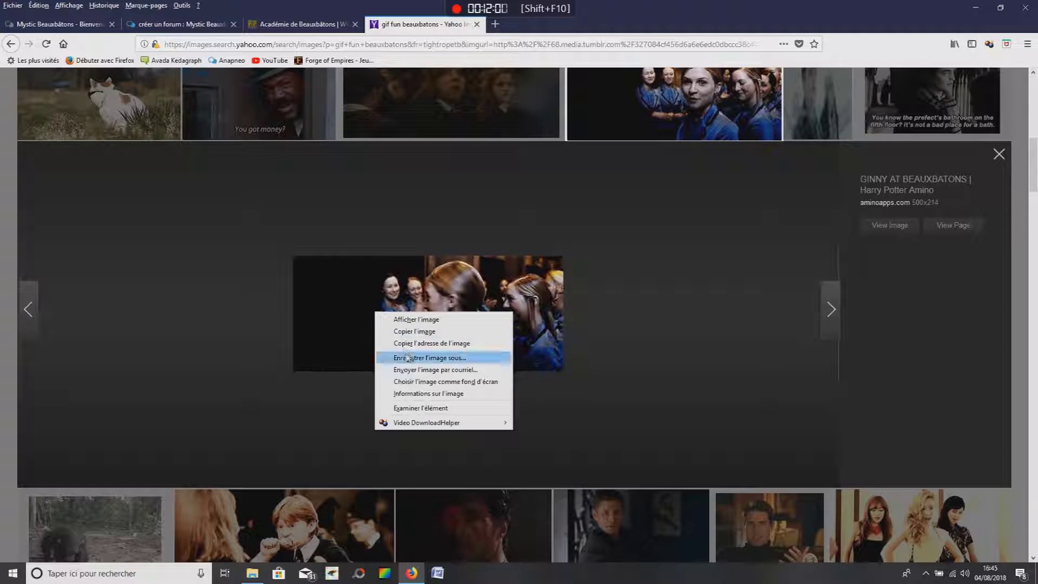
left_click(408, 343)
Step: Replace the home page message's content in the forum administration with an image inserted from the copied GIF address
left_click(169, 24)
left_click(11, 23)
scroll(695, 398, "down", 3)
left_click(707, 363)
key("ctrl+a")
key("BackSpace")
left_click(633, 280)
right_click(656, 313)
left_click(703, 358)
left_click(653, 400)
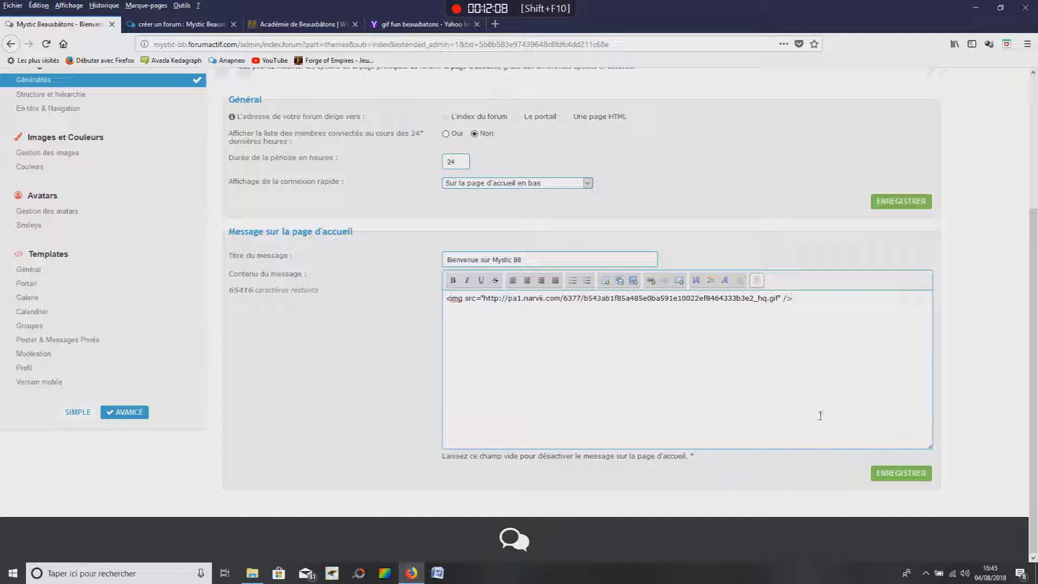
Step: Preview the giphy.com GIF of the blonde woman in a beige coat in the image results and copy its image address
left_click(422, 23)
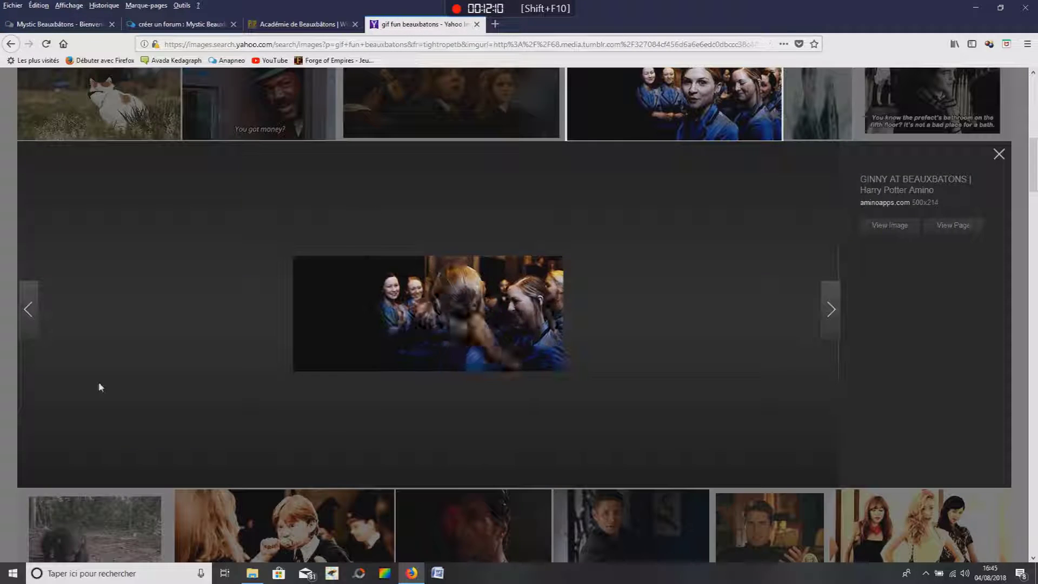
scroll(100, 387, "down", 5)
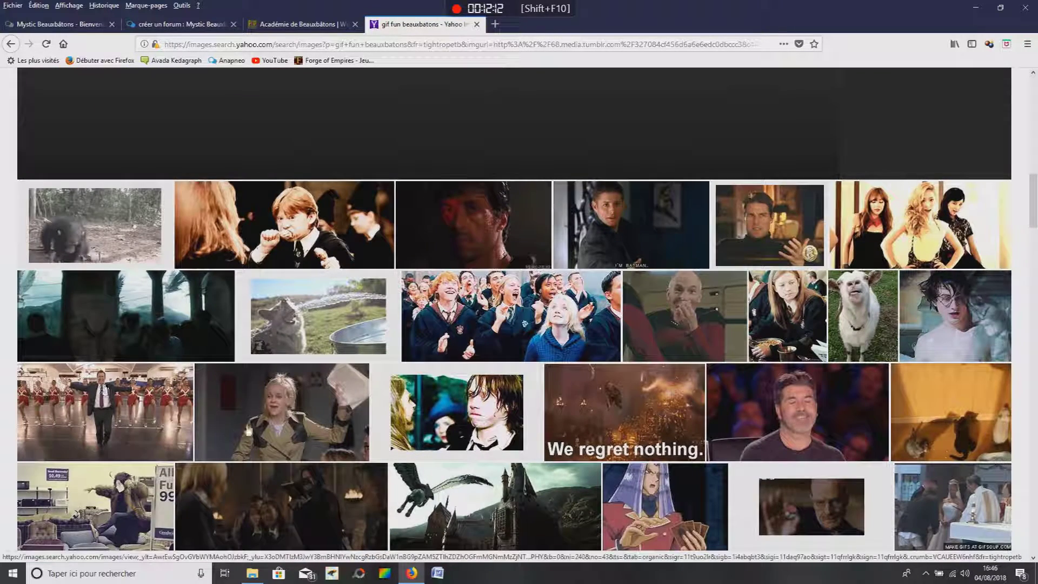
left_click(257, 412)
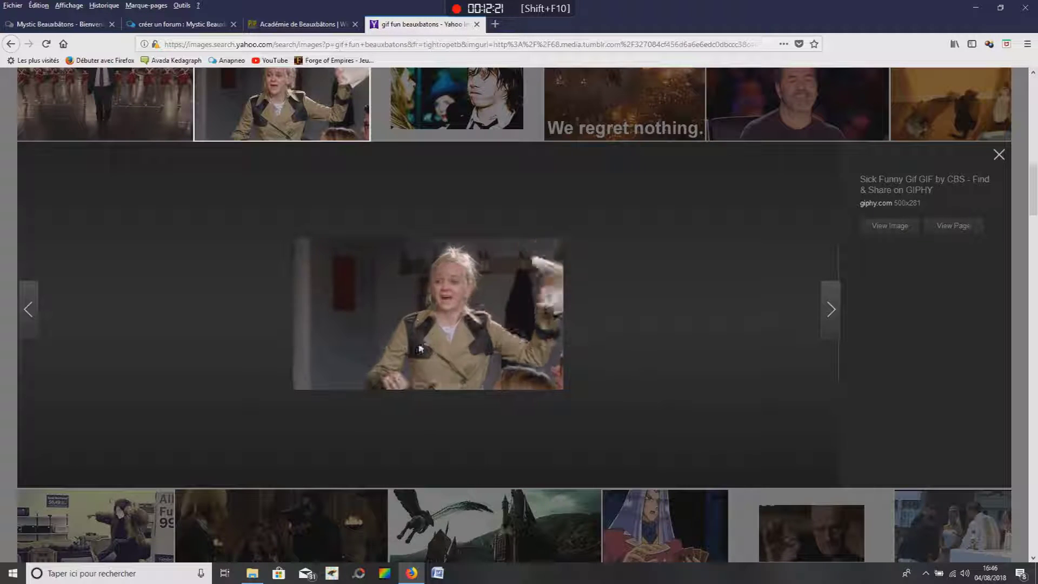
right_click(416, 320)
left_click(460, 352)
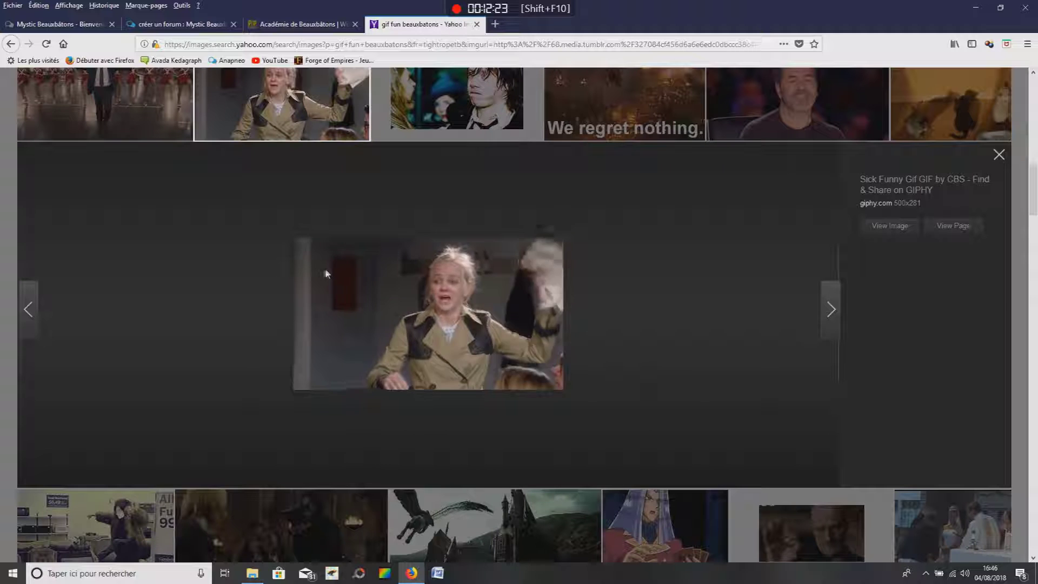
Step: Insert the copied giphy.com GIF as a second image in the forum's home page message and save the message
left_click(130, 26)
left_click(46, 24)
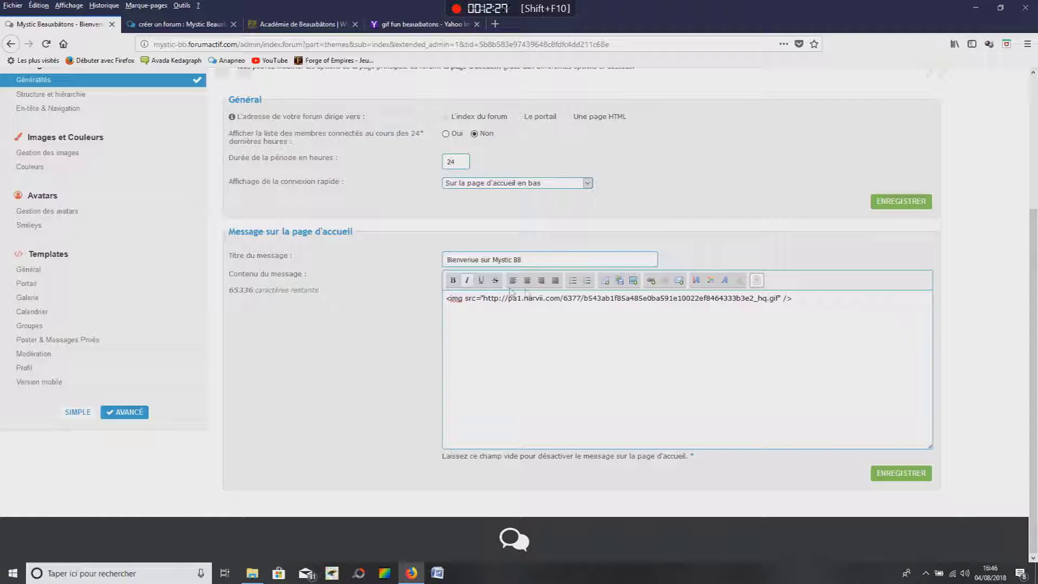
left_click(633, 280)
right_click(668, 312)
left_click(697, 356)
left_click(652, 400)
left_click(901, 473)
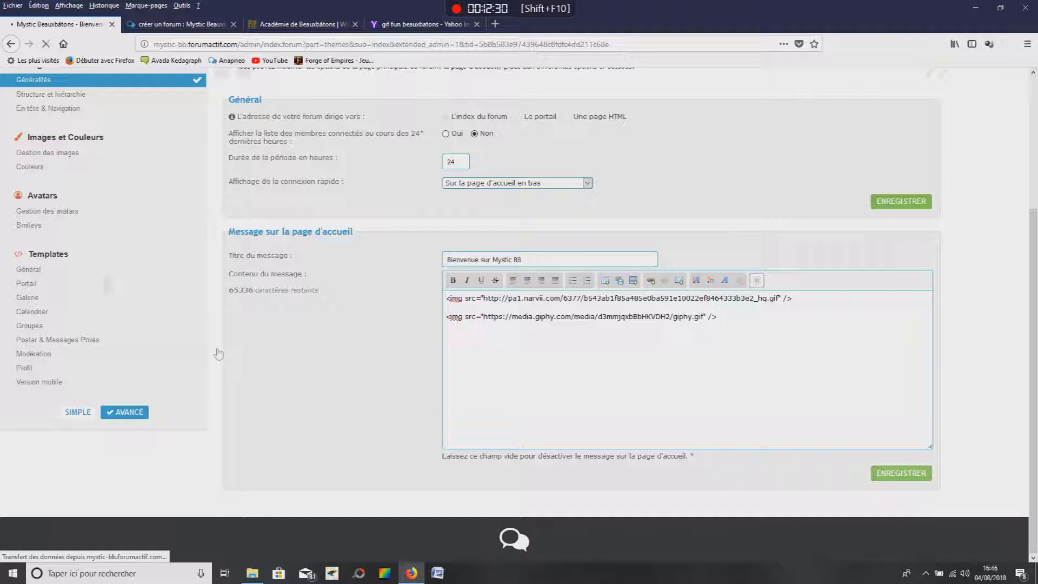
Step: Check the welcome message's two GIFs and the category list on the forum's public home page
left_click(178, 24)
left_click(325, 114)
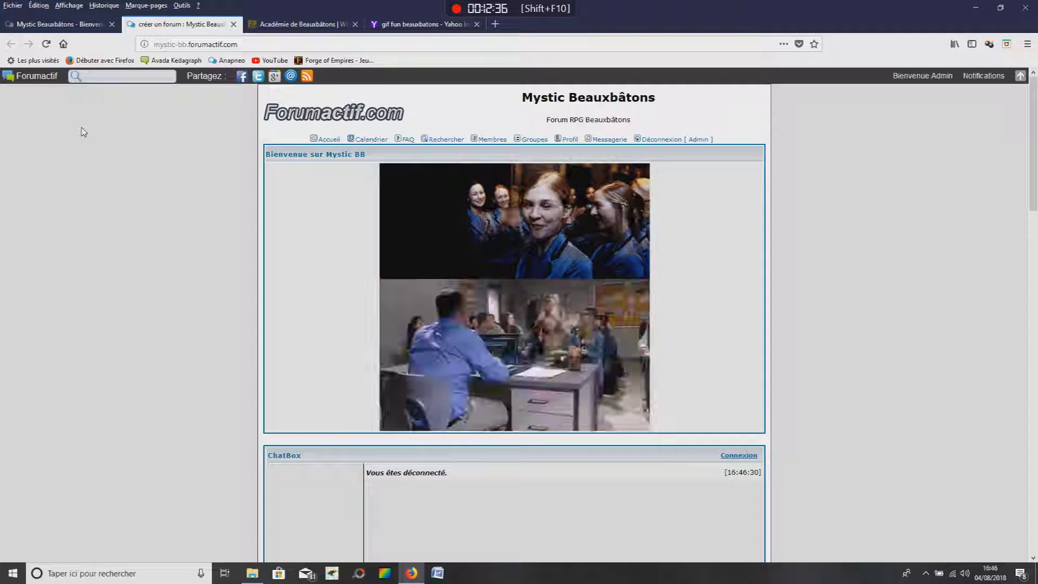
scroll(84, 132, "down", 10)
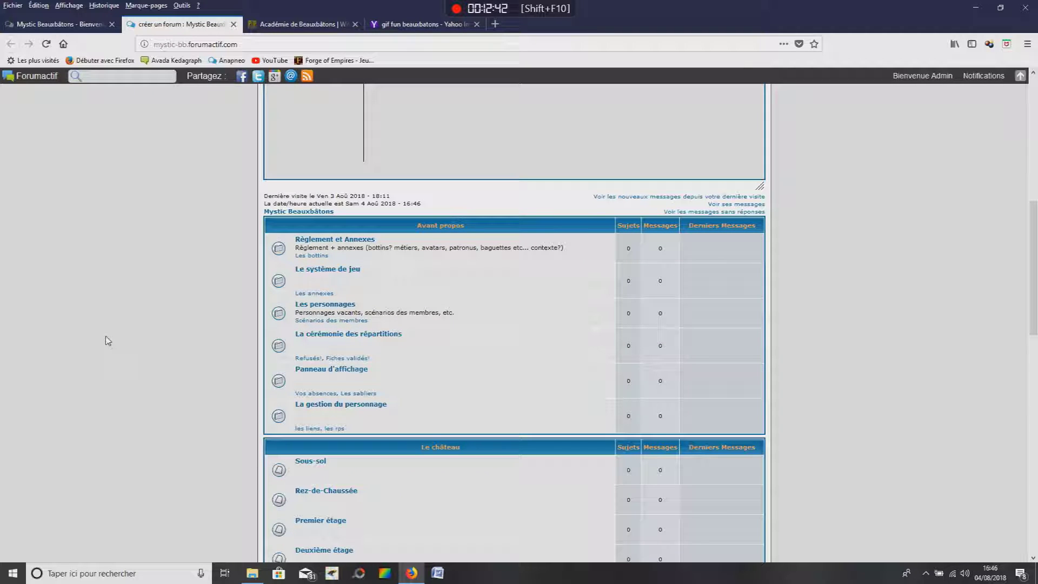
Step: Add a category named Zone Staff after Hors-jeu in the forum administration, with a forum added to it, and save
key("ctrl+Page_Up")
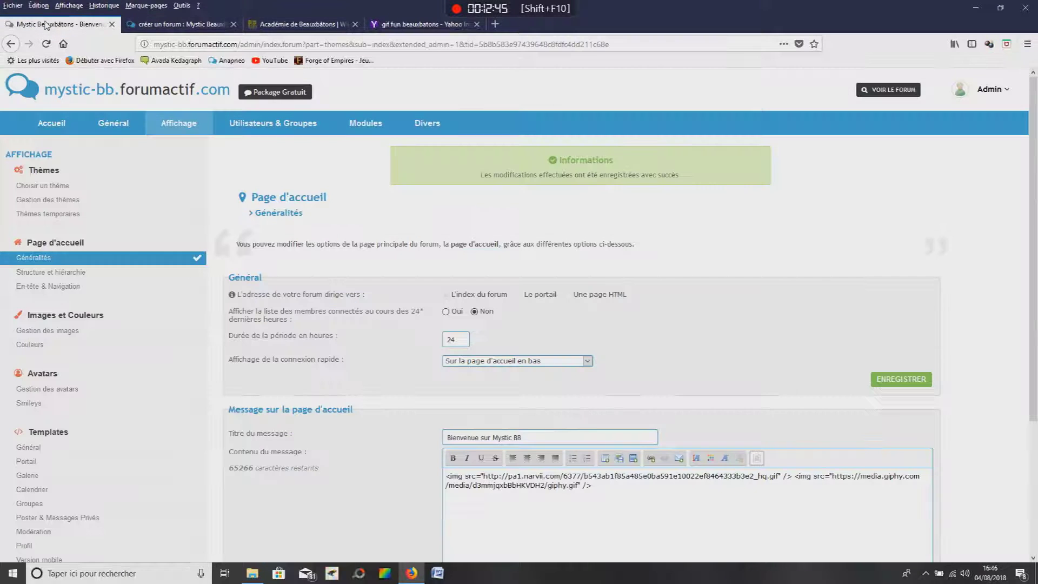
left_click(112, 123)
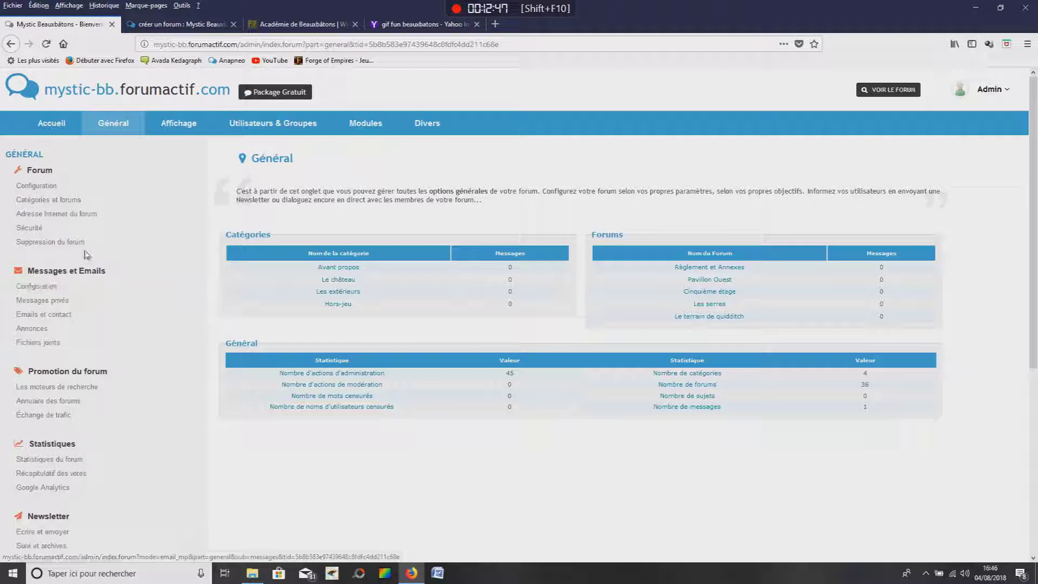
left_click(56, 204)
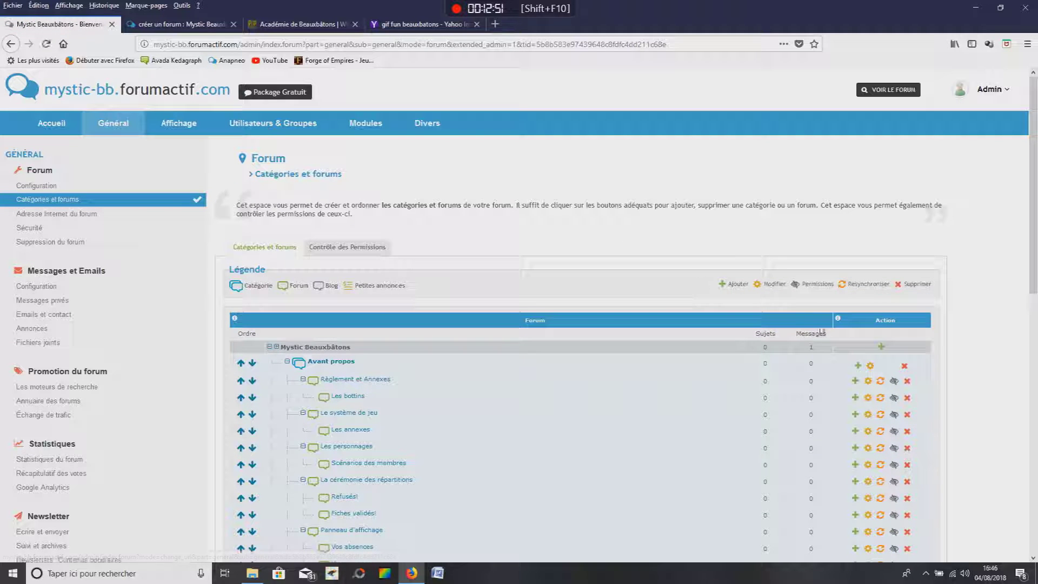
left_click(881, 348)
left_click(502, 255)
left_click(471, 267)
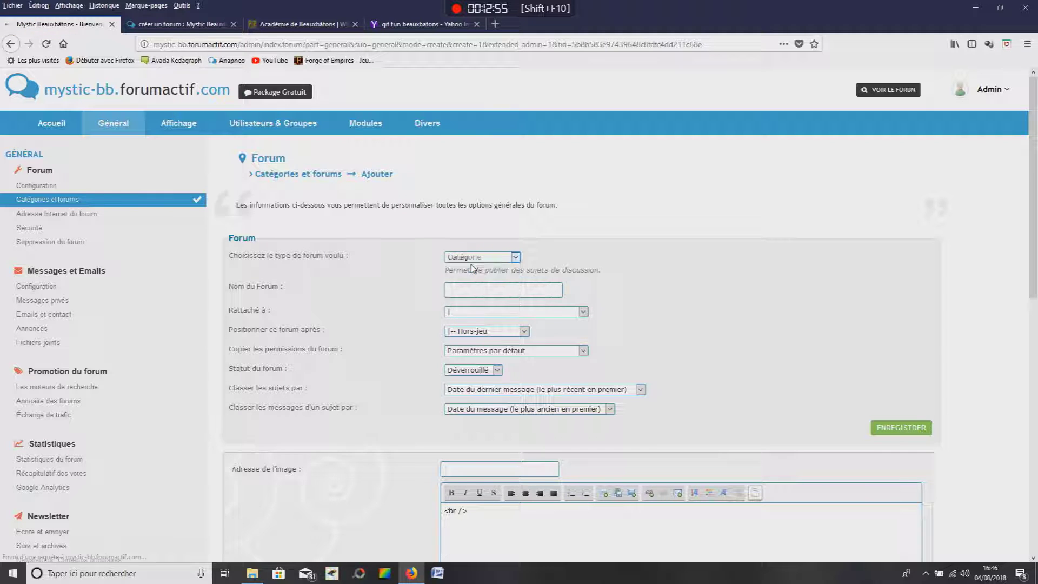
left_click(453, 292)
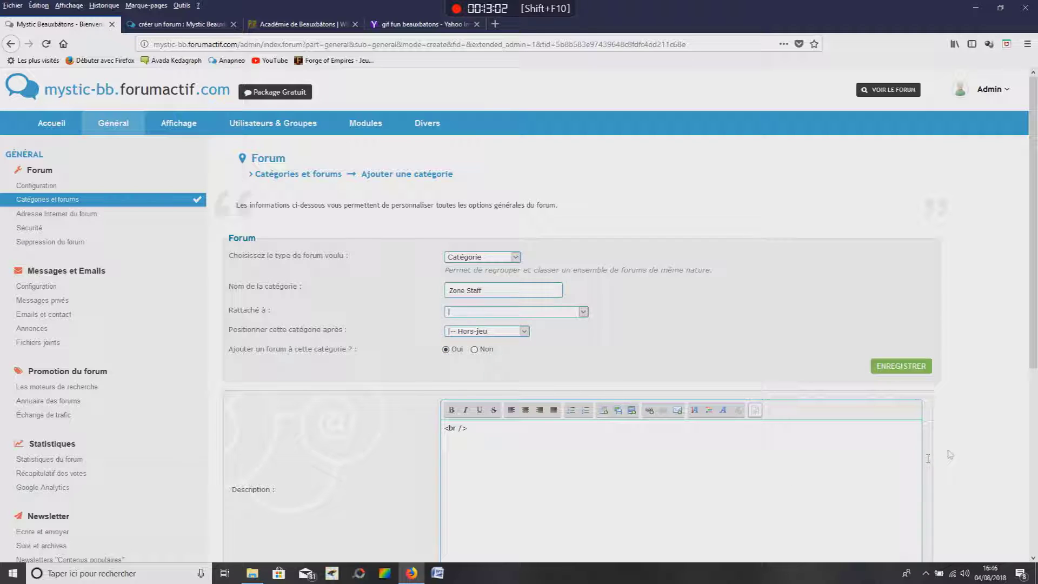
left_click(876, 368)
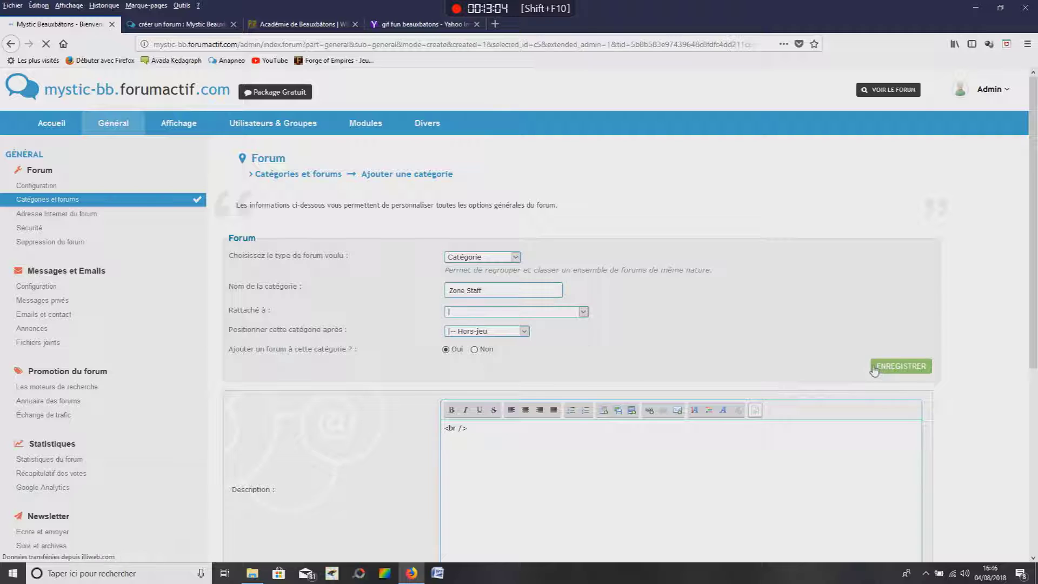
Step: Create the forum "Archivages du staff" in the Zone Staff category with its status set to locked (Verrouillé)
left_click(451, 285)
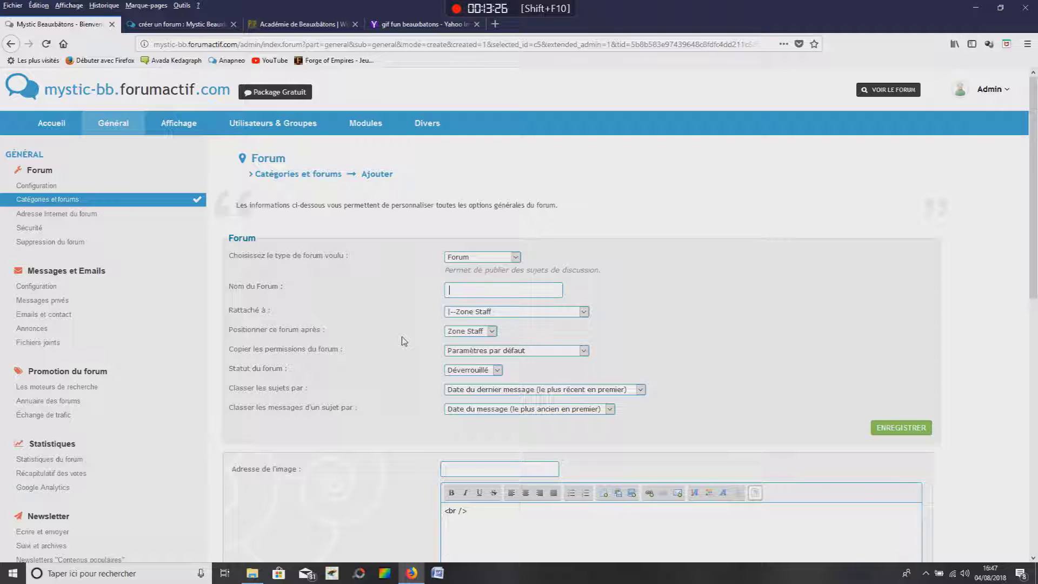
type("Archivages d")
type("u staff")
scroll(402, 341, "down", 2)
left_click(468, 246)
left_click(466, 272)
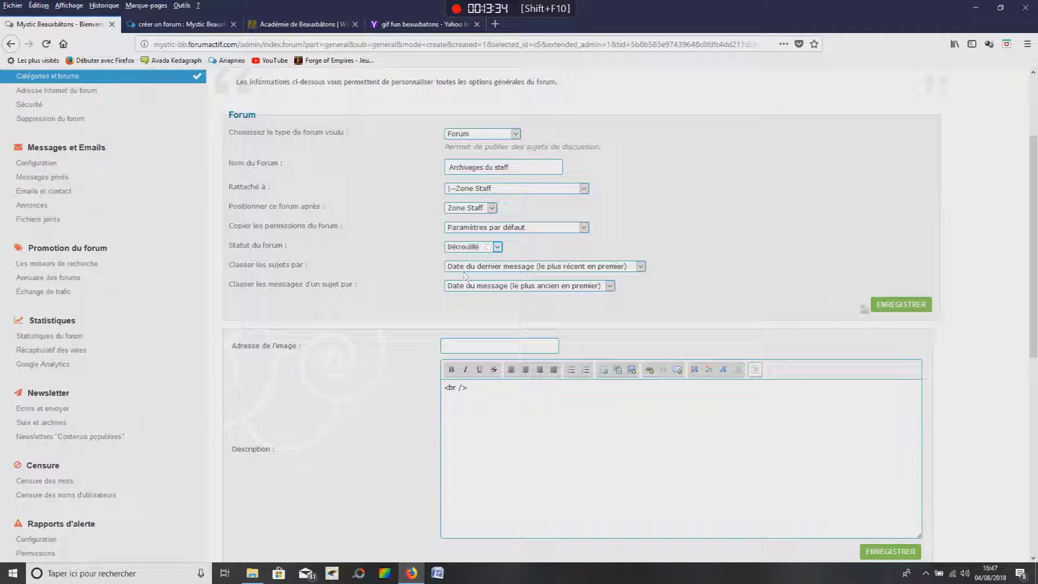
left_click(900, 304)
Step: Remove the members' read and write permissions on Archivages du staff, save, and return to the category list
scroll(591, 290, "down", 5)
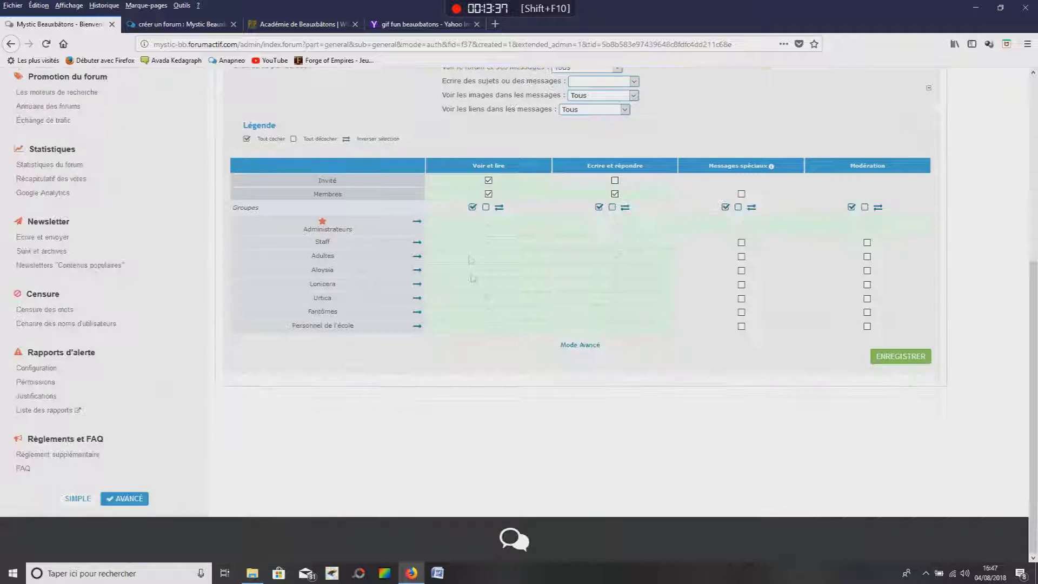
left_click(488, 192)
left_click(615, 192)
left_click(917, 352)
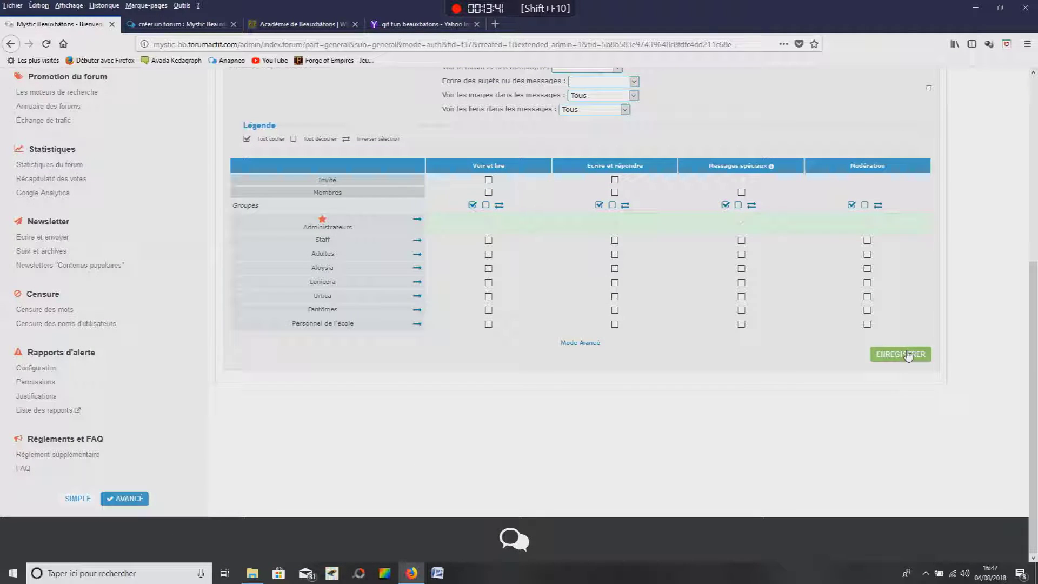
left_click(557, 194)
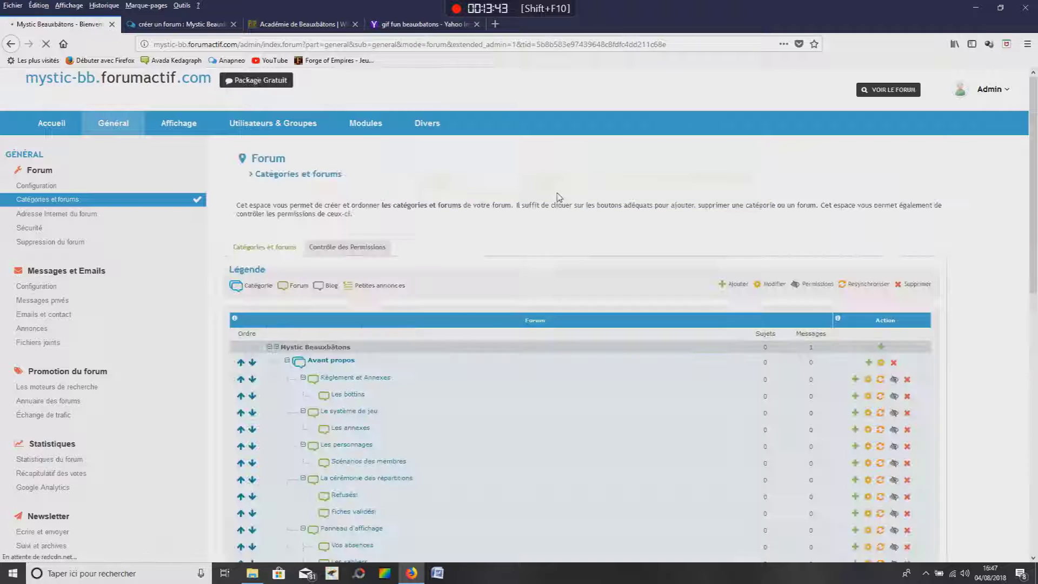
Step: Move the Zone Staff category one place up, above Hors-jeu
scroll(594, 227, "down", 5)
scroll(602, 241, "down", 6)
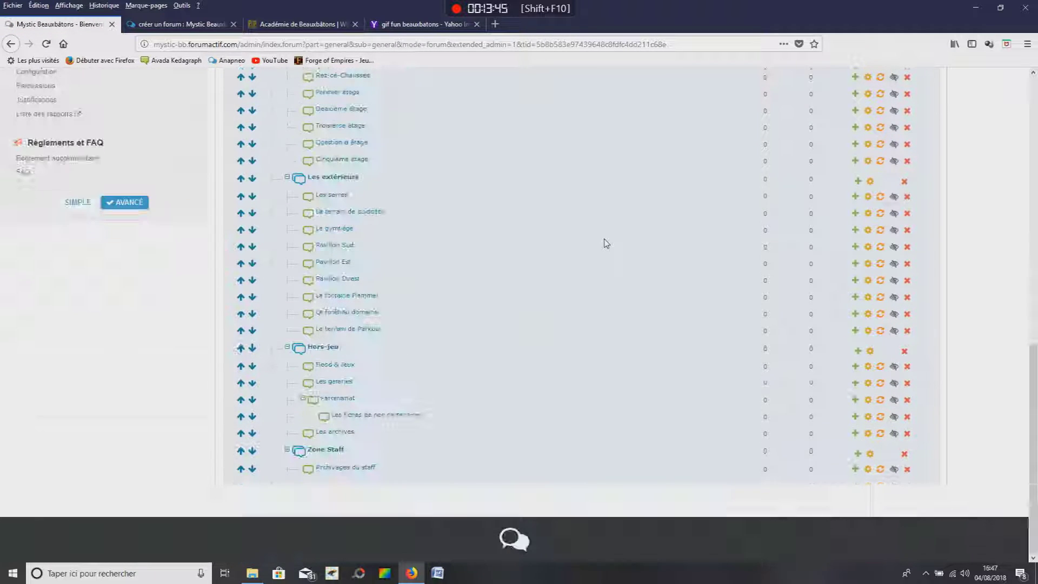
left_click(240, 452)
Step: Position the Zone Staff category directly after Mystic Beauxbâtons, save, and return to the category list
scroll(240, 454, "down", 10)
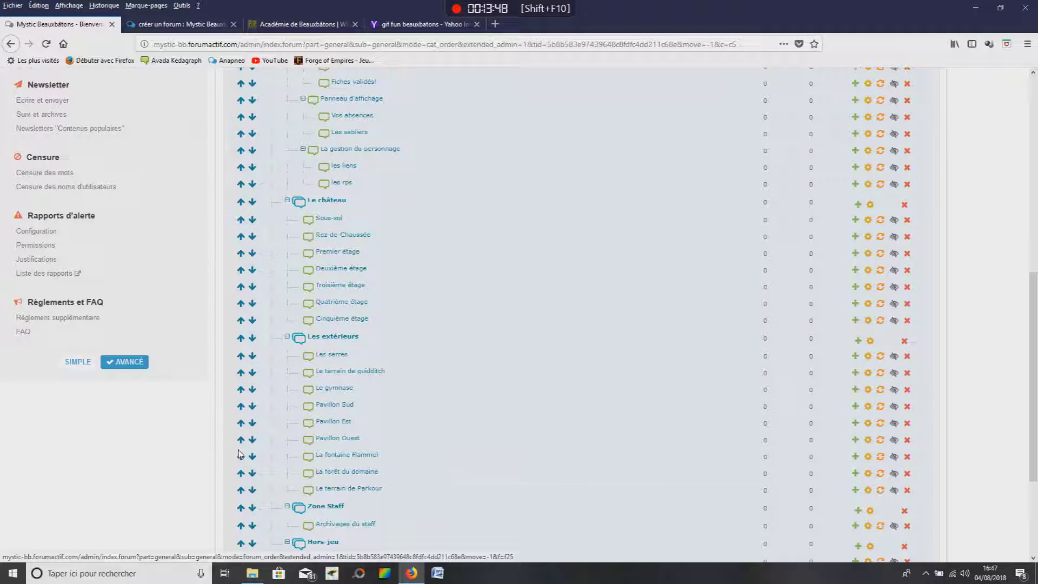
left_click(870, 352)
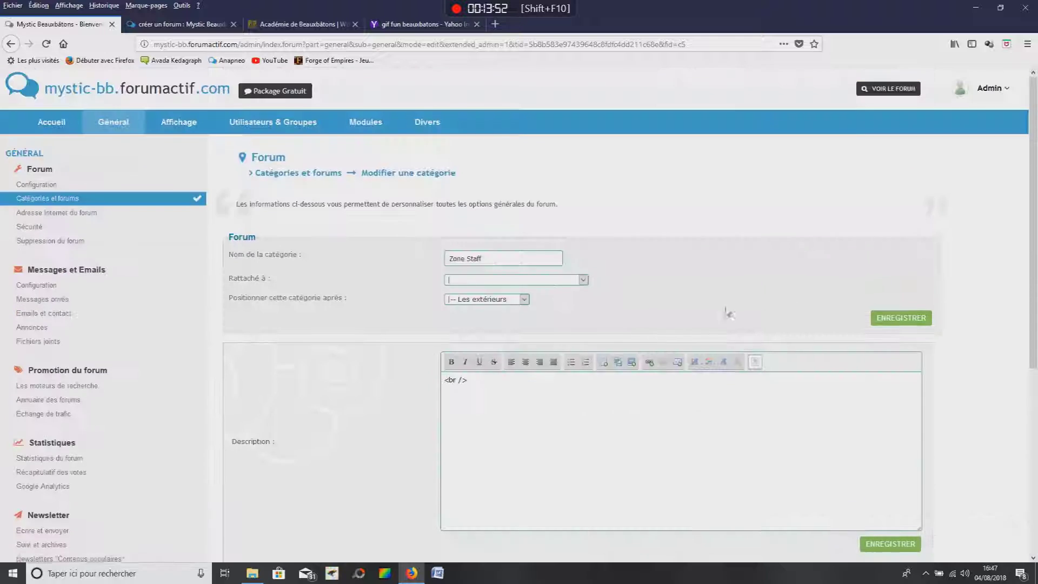
left_click(487, 300)
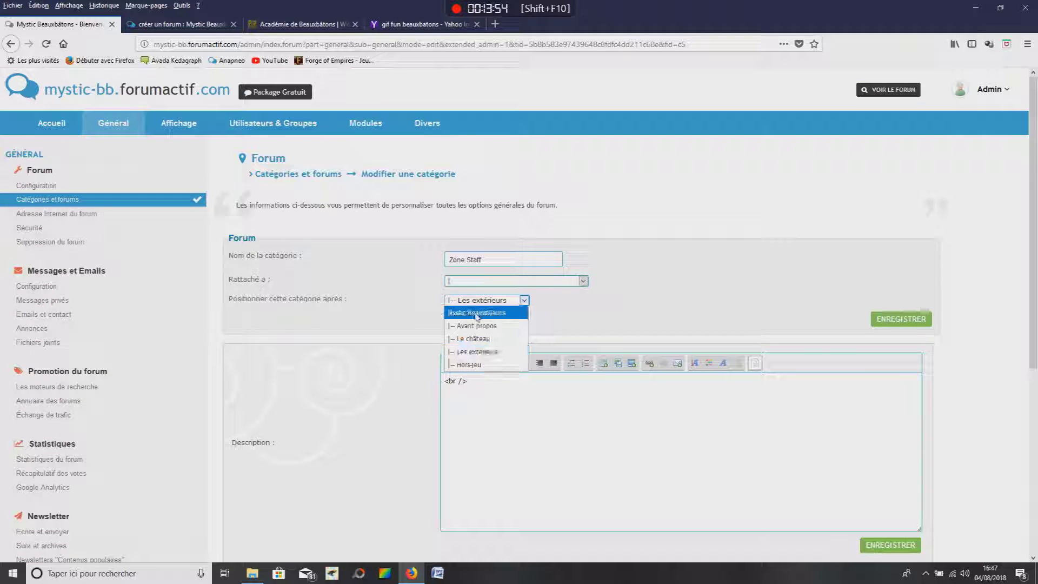
left_click(481, 312)
left_click(900, 319)
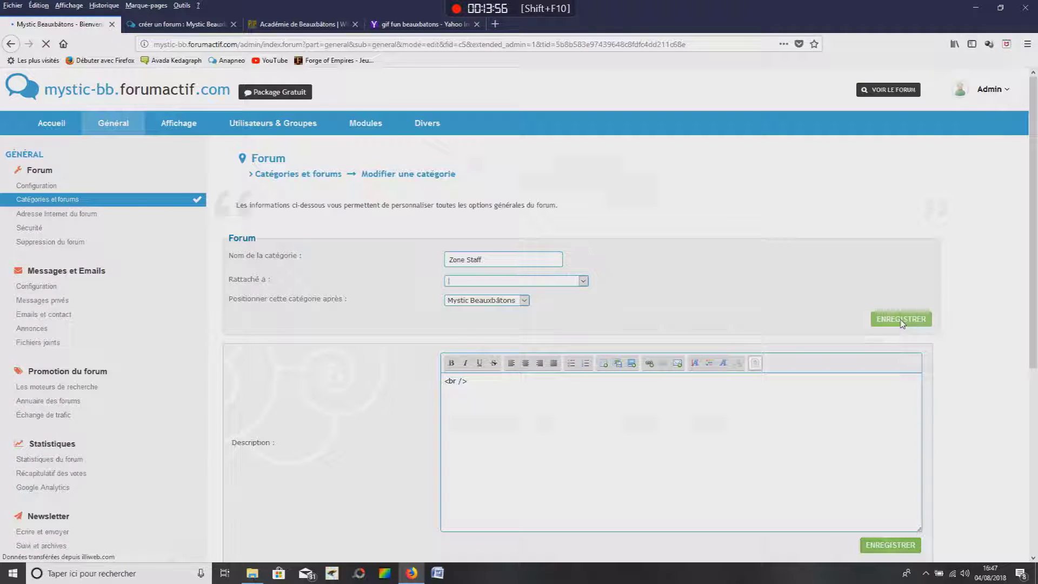
left_click(529, 193)
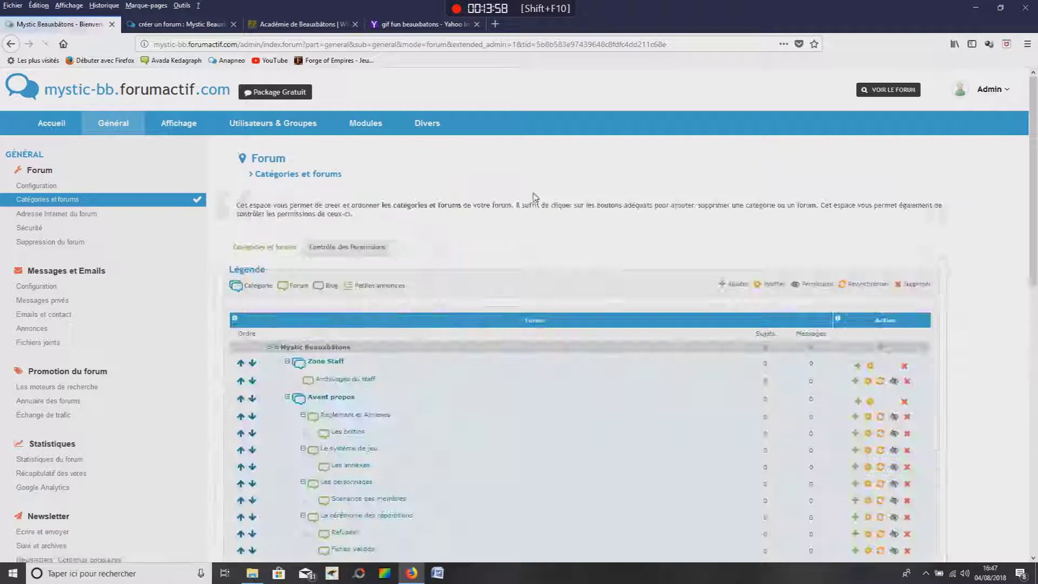
Step: Create the forum "Le plan de travail" in the Zone Staff category, positioned after Archivages du staff
scroll(535, 197, "down", 5)
scroll(536, 197, "up", 3)
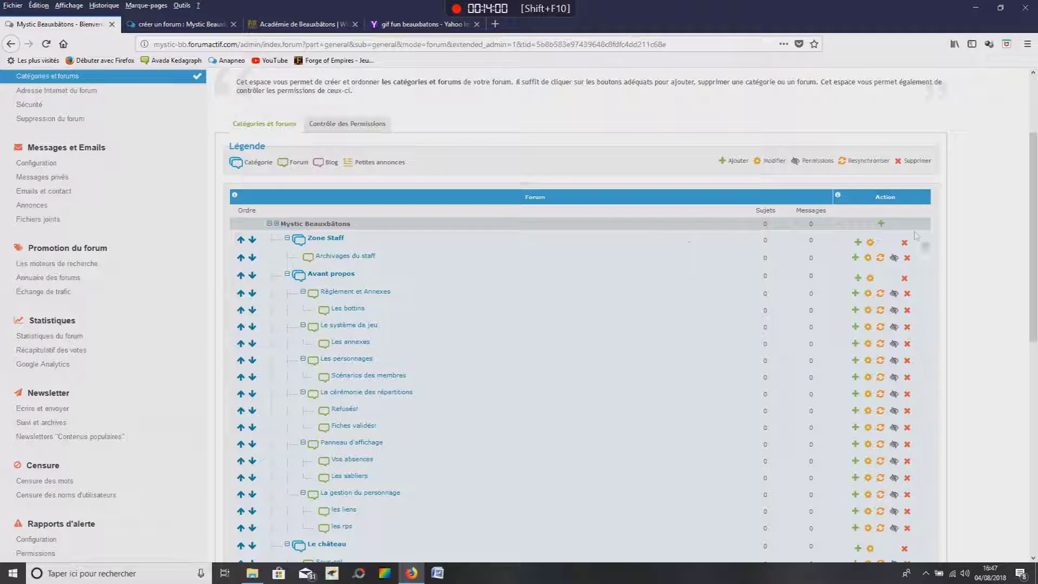
left_click(857, 242)
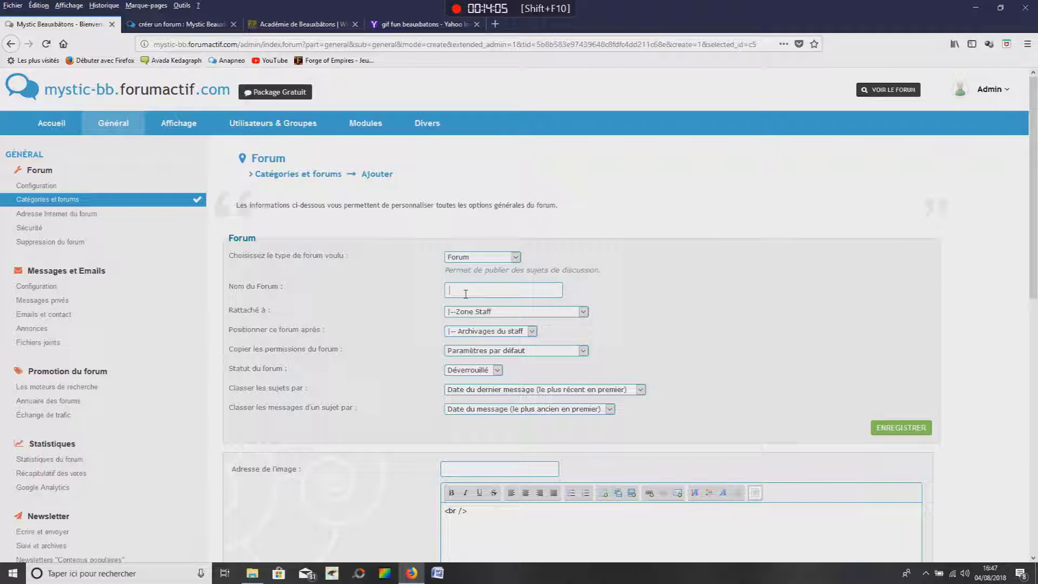
type("les")
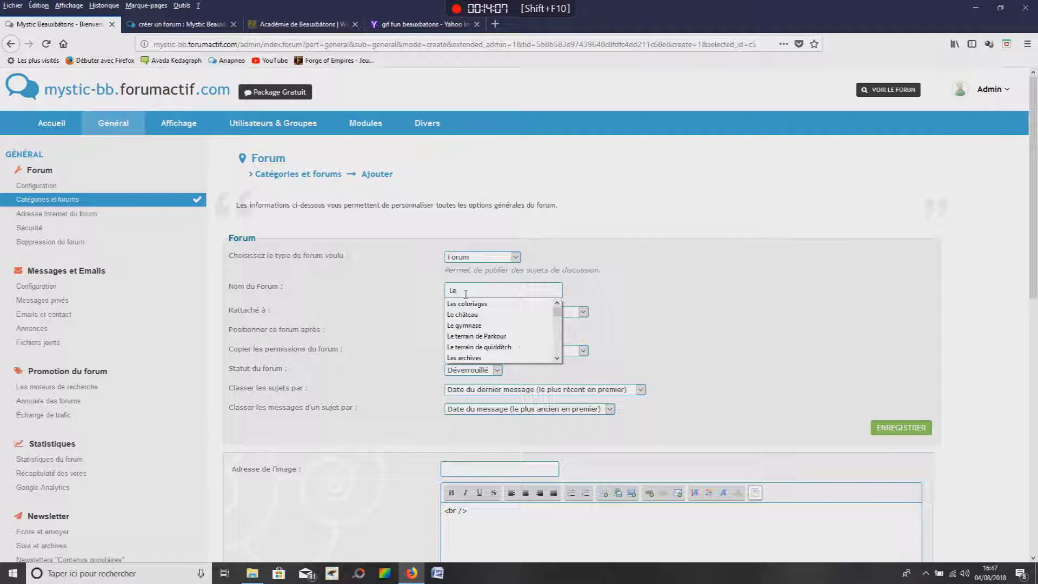
key("BackSpace")
key("BackSpace")
key("BackSpace")
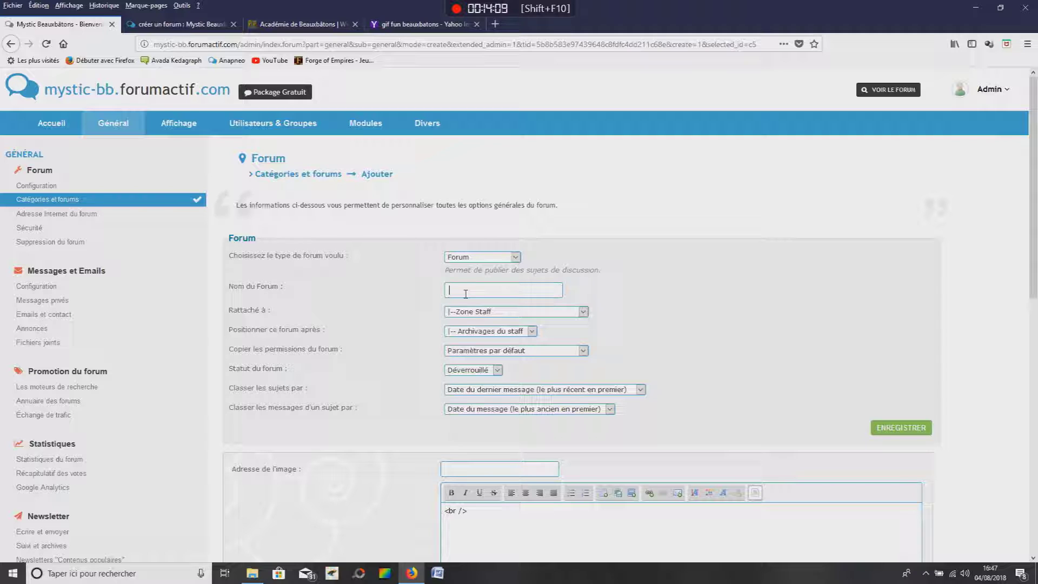
type("Le")
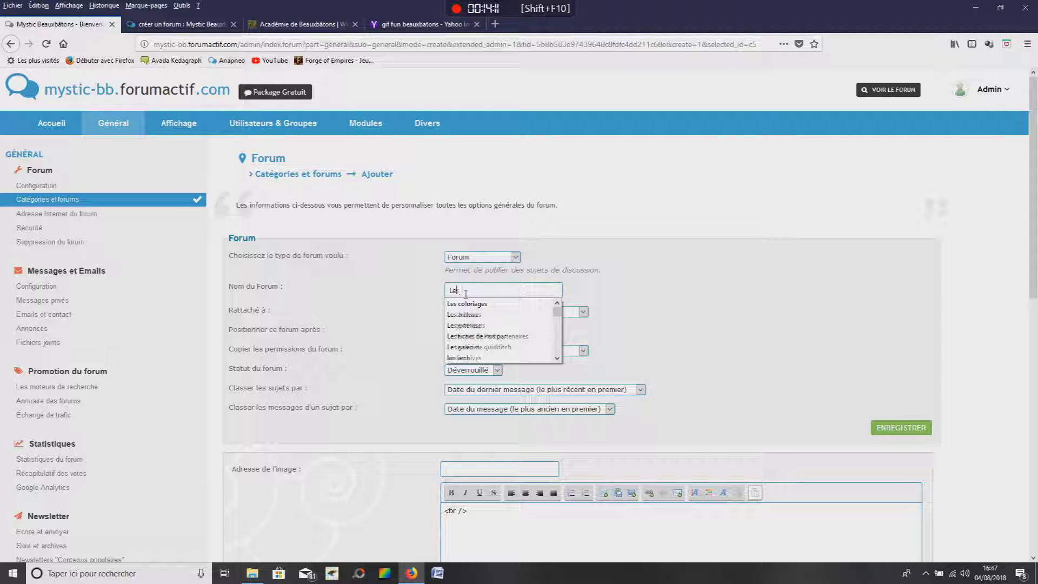
type(" plan de travail")
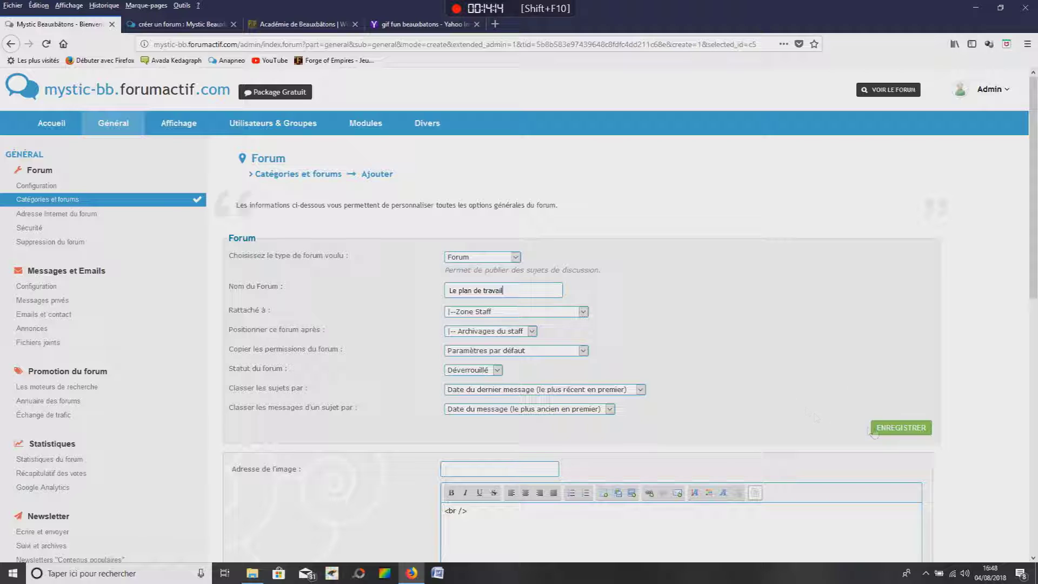
left_click(875, 429)
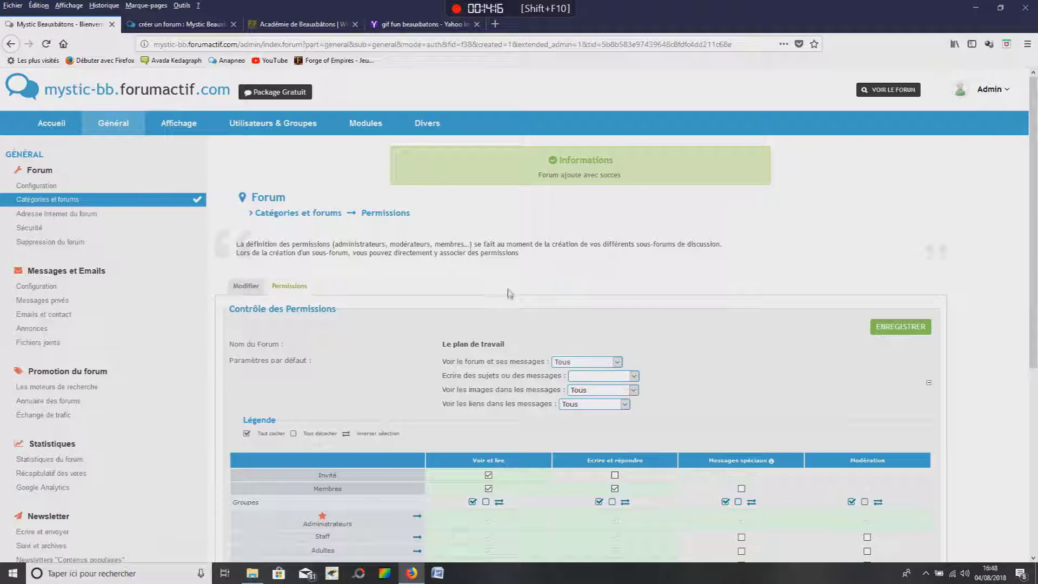
Step: Remove the members' read and write permissions on Le plan de travail, save, and return to the category list
scroll(510, 292, "down", 1)
scroll(510, 292, "down", 1)
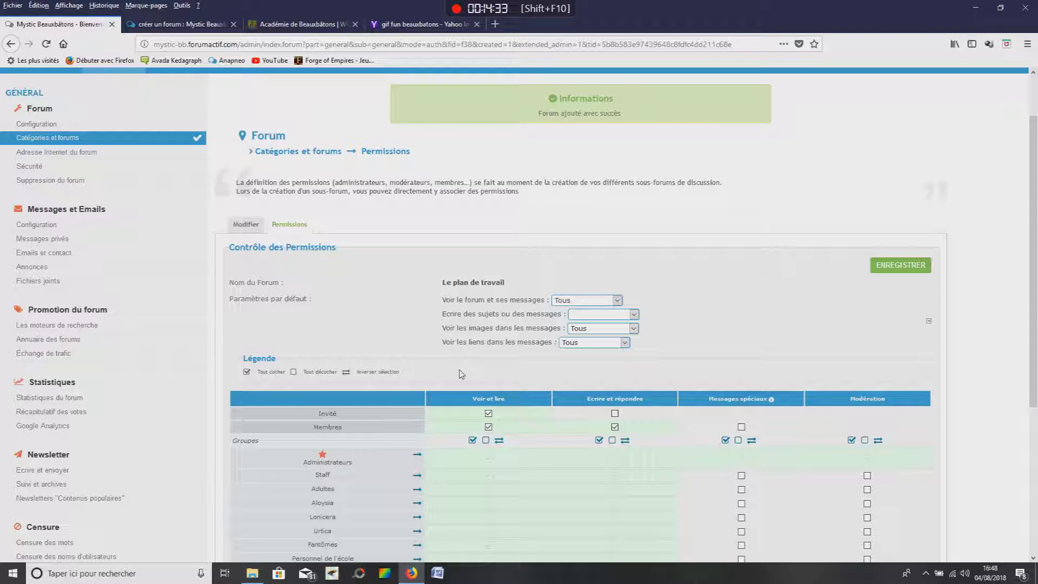
left_click(488, 425)
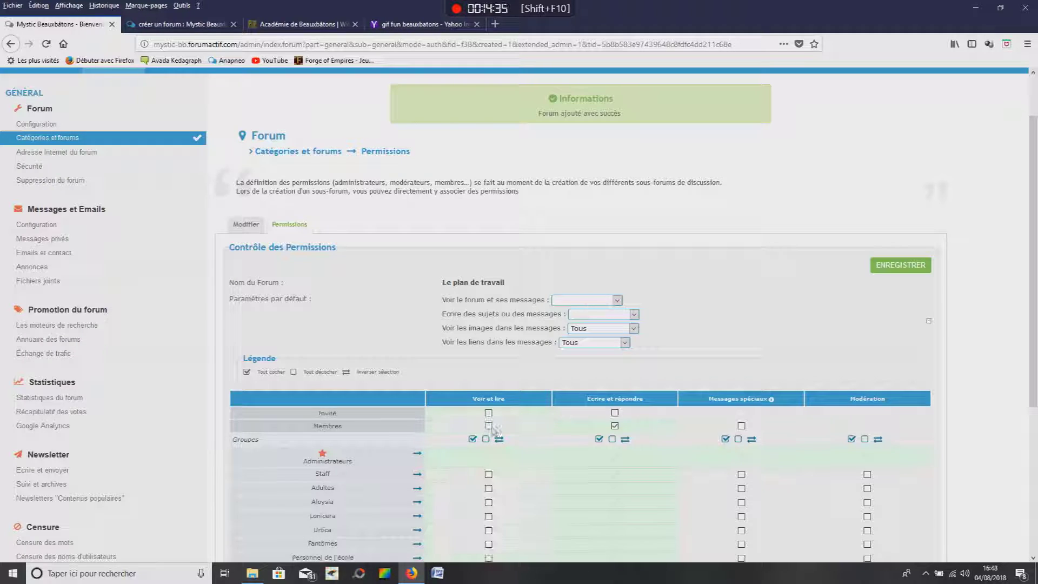
left_click(615, 426)
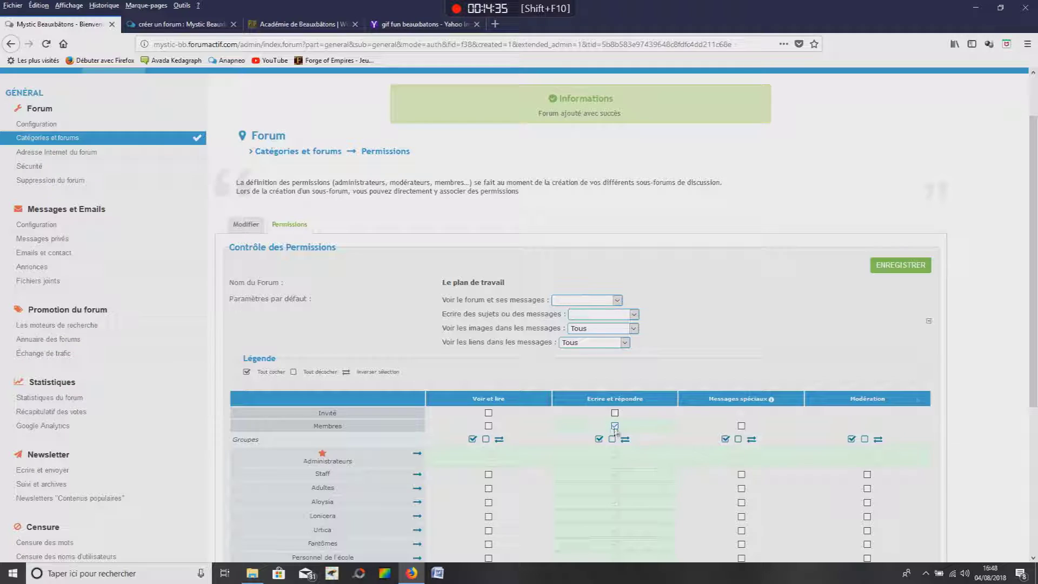
left_click(888, 266)
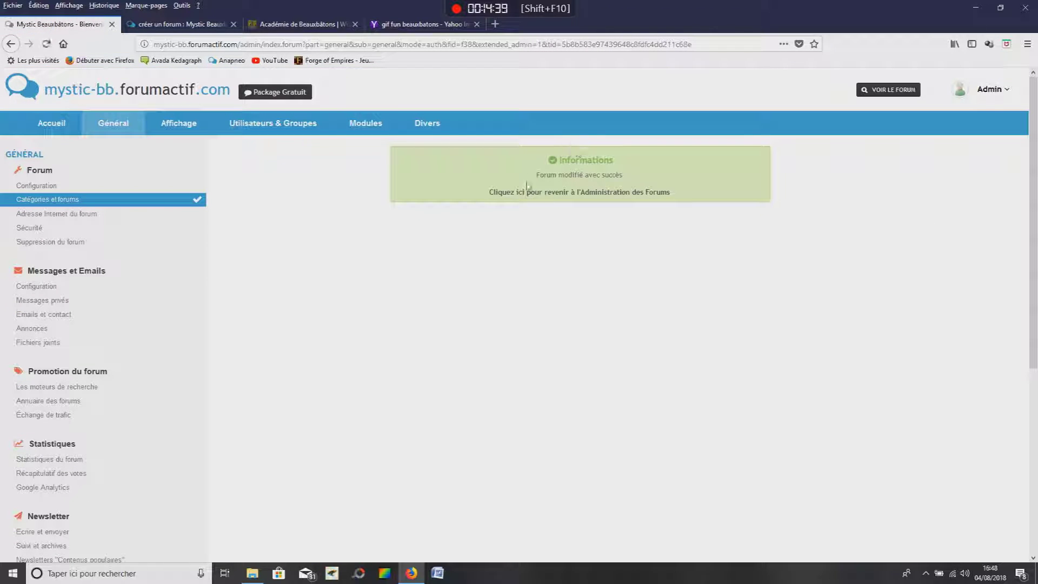
left_click(493, 193)
Step: Reload the public forum home page and review the order of the categories and the Zone Staff forums
left_click(178, 24)
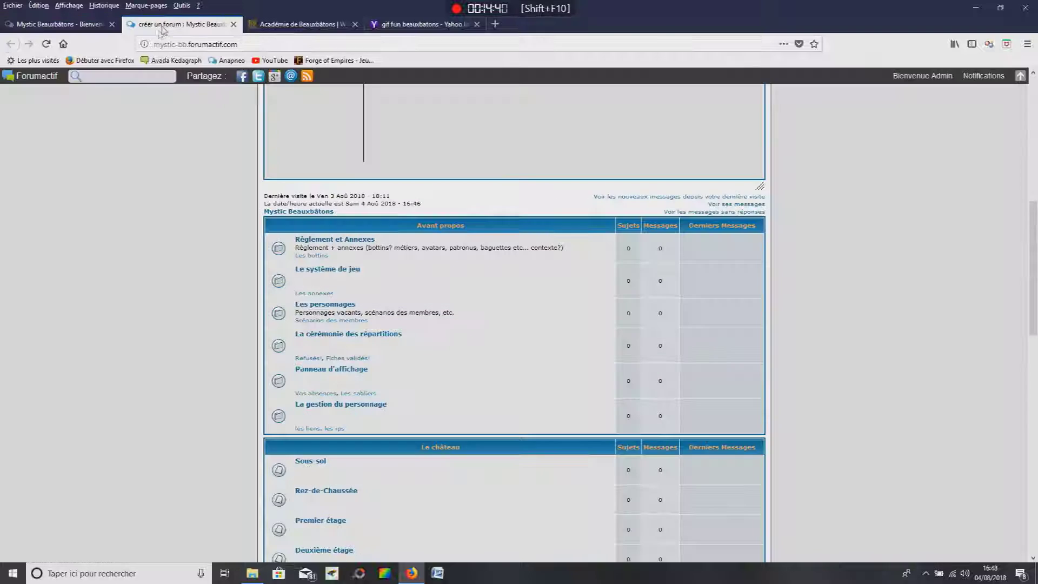
left_click(47, 44)
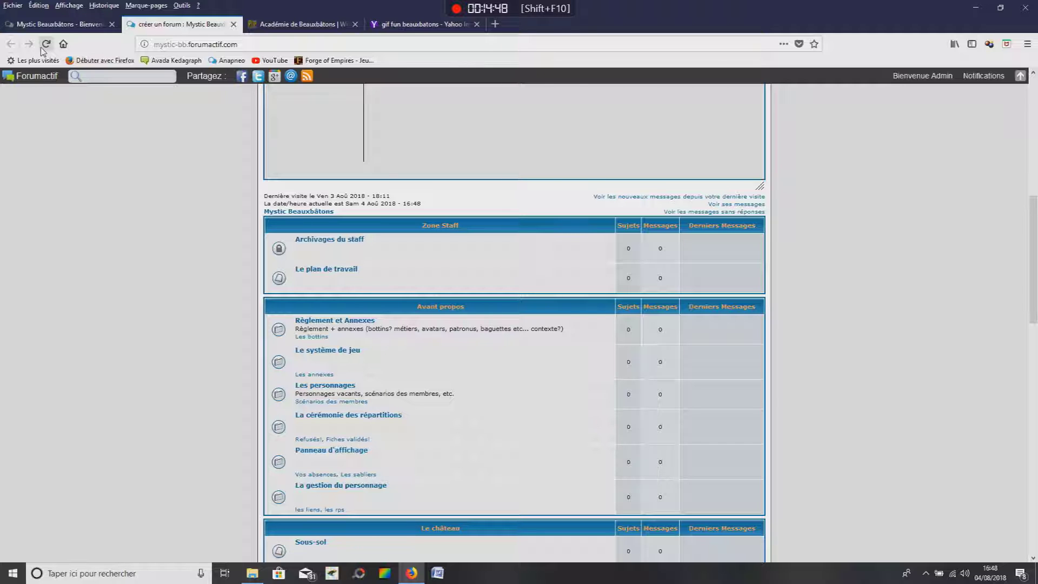
scroll(129, 200, "down", 15)
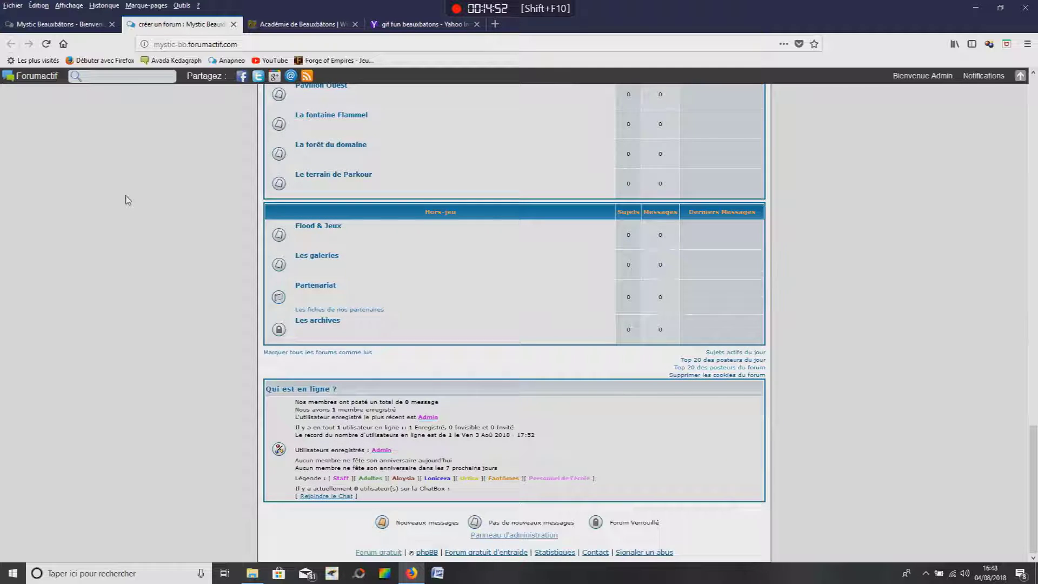
scroll(129, 200, "up", 15)
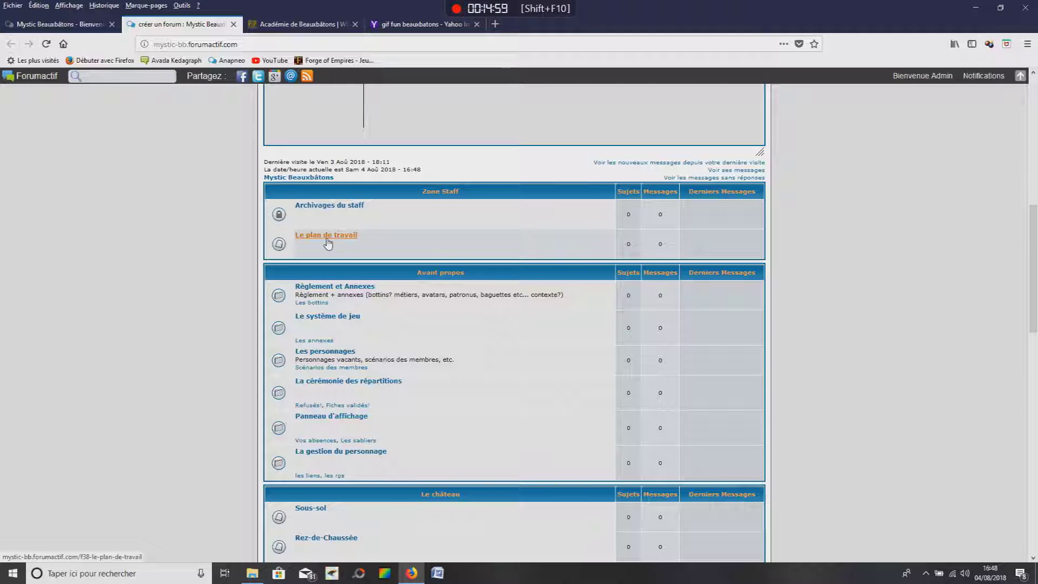
scroll(271, 335, "down", 3)
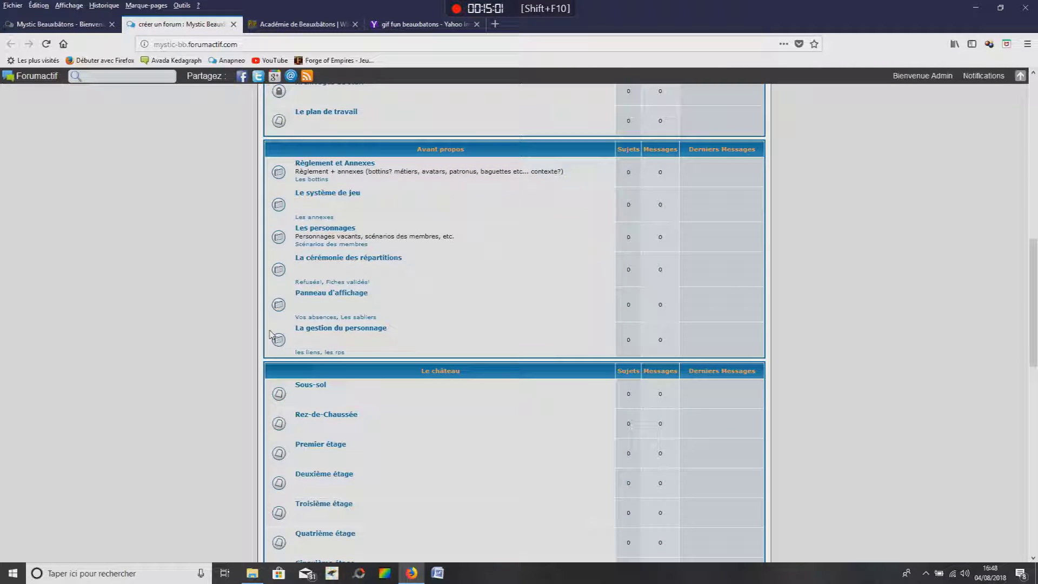
scroll(271, 335, "down", 15)
scroll(273, 333, "up", 6)
scroll(273, 333, "up", 18)
scroll(274, 335, "down", 8)
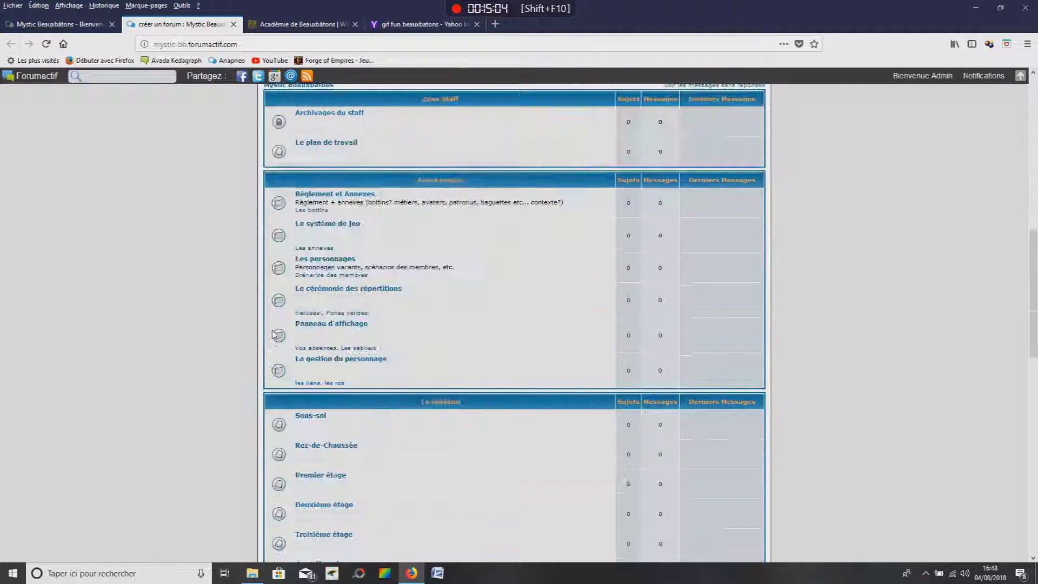
scroll(274, 335, "up", 4)
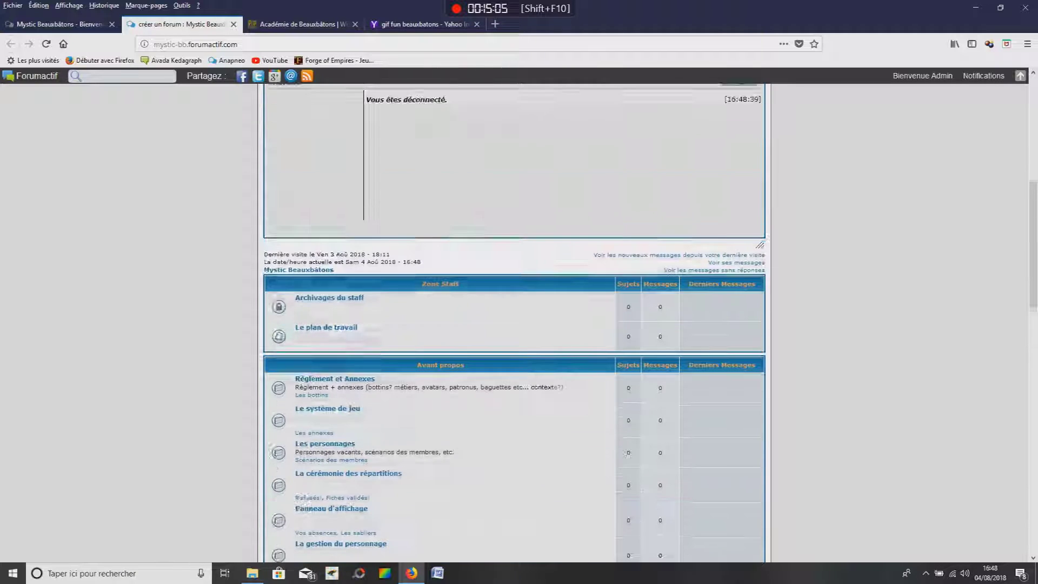
Step: Start a new topic titled "Règlement UC" in the forum Le plan de travail
left_click(325, 328)
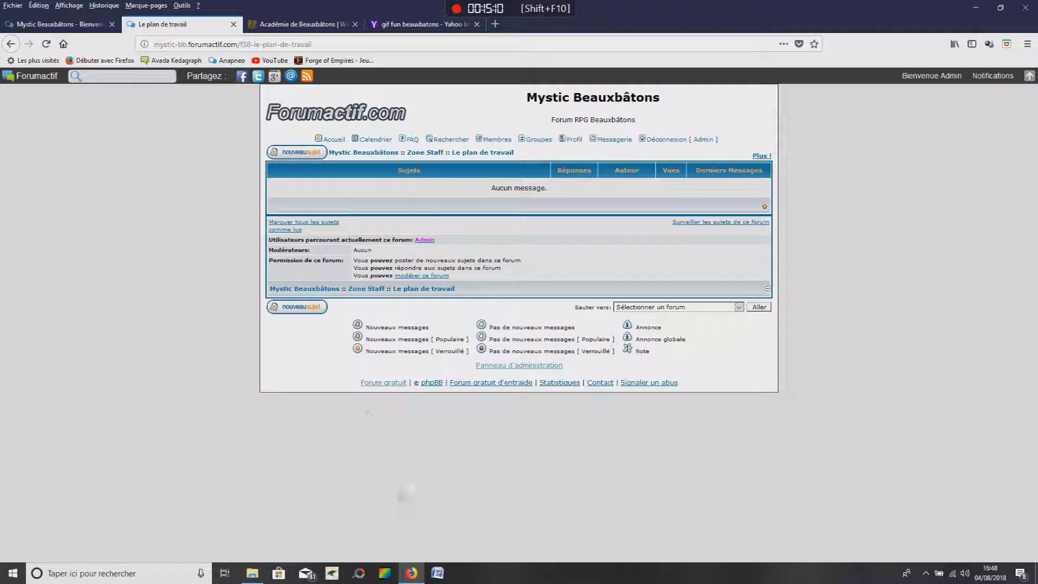
left_click(299, 152)
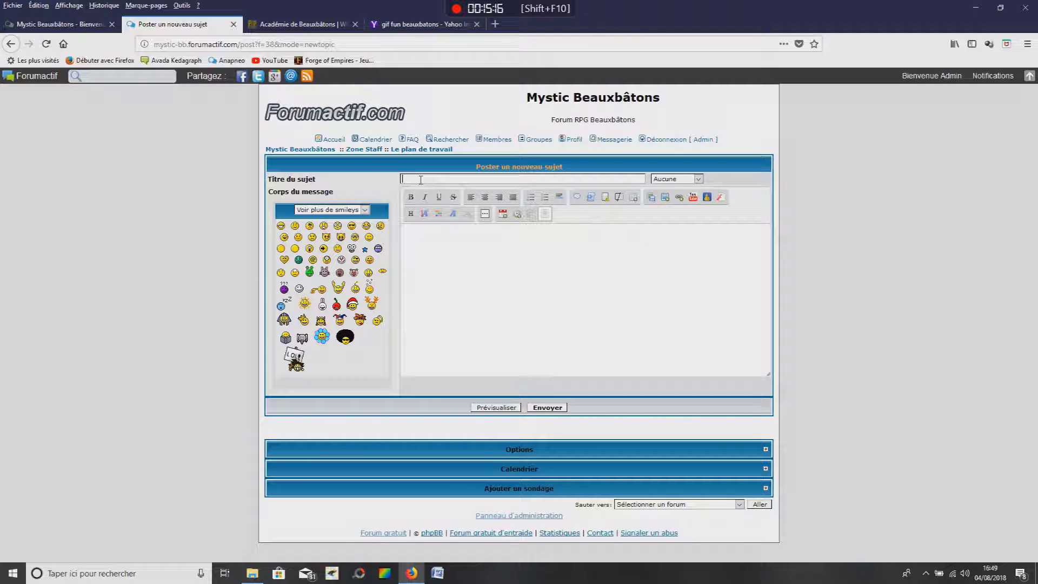
type("Règlement ")
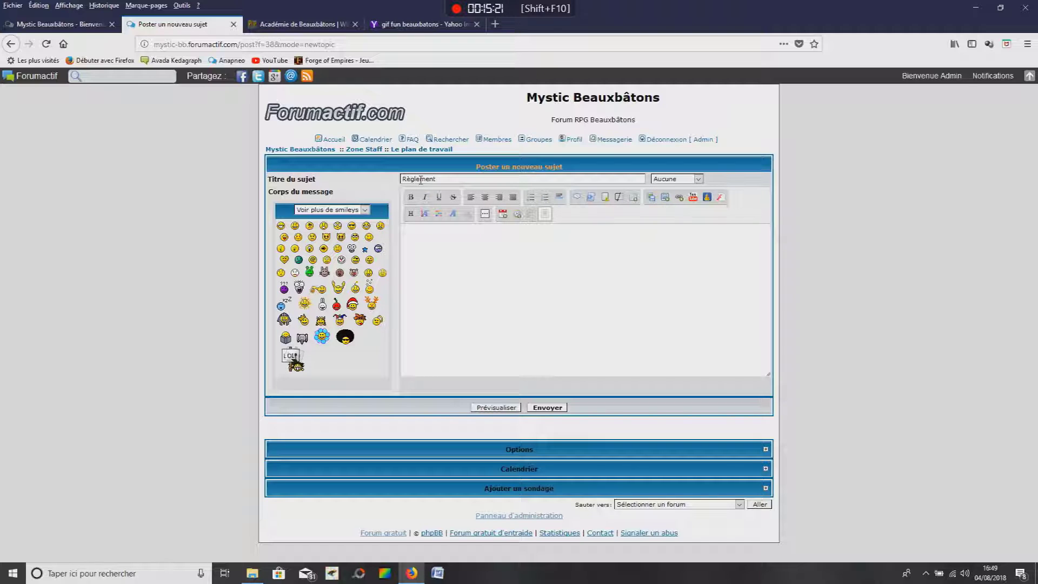
type("en cours")
key("BackSpace")
key("BackSpace")
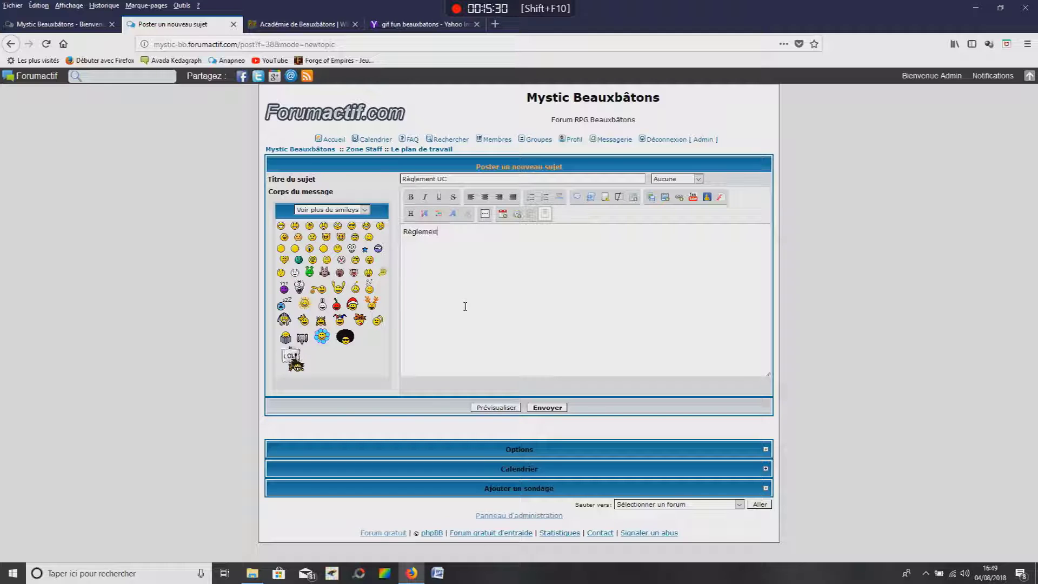
Step: Write the message "Règlement à écrire" with the writer's nickname, then list "Confidentialité", "Plagiat", "Les avatars", "L'école" and "ETC..." on separate lines
type("à écrire - melo")
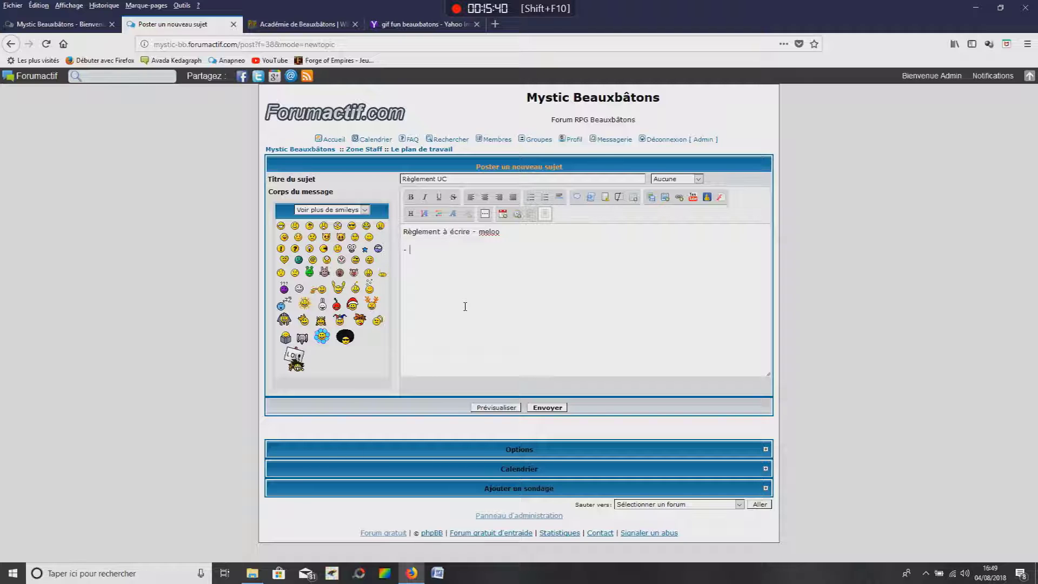
type("on")
key("BackSpace")
key("BackSpace")
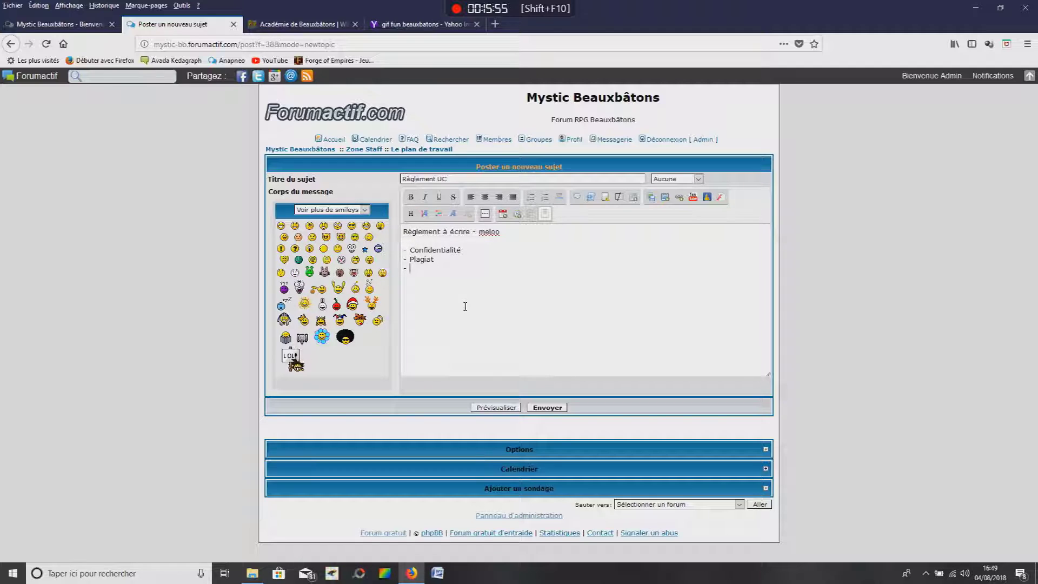
type("avatars - ")
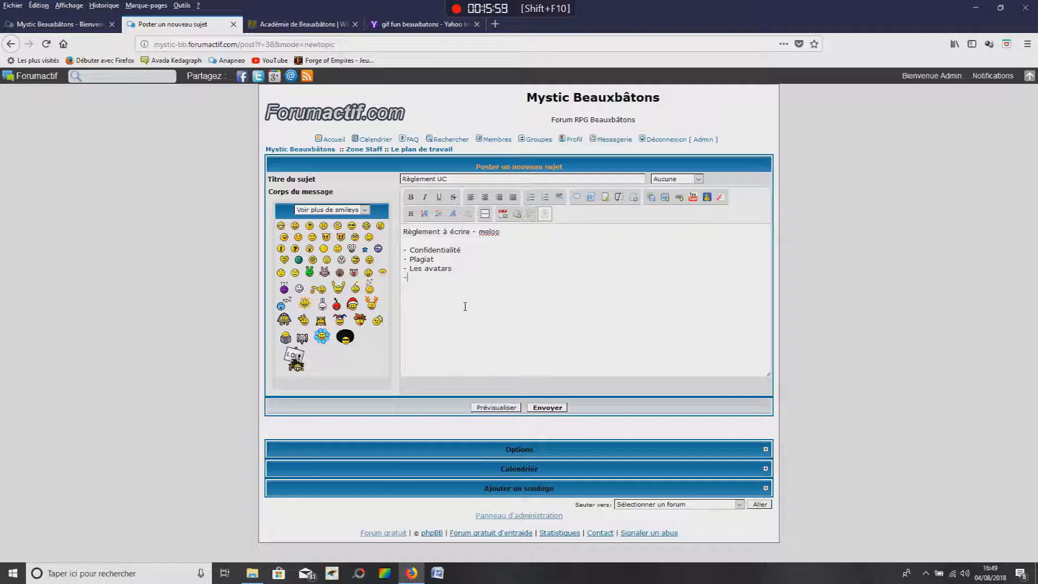
type("L'école ")
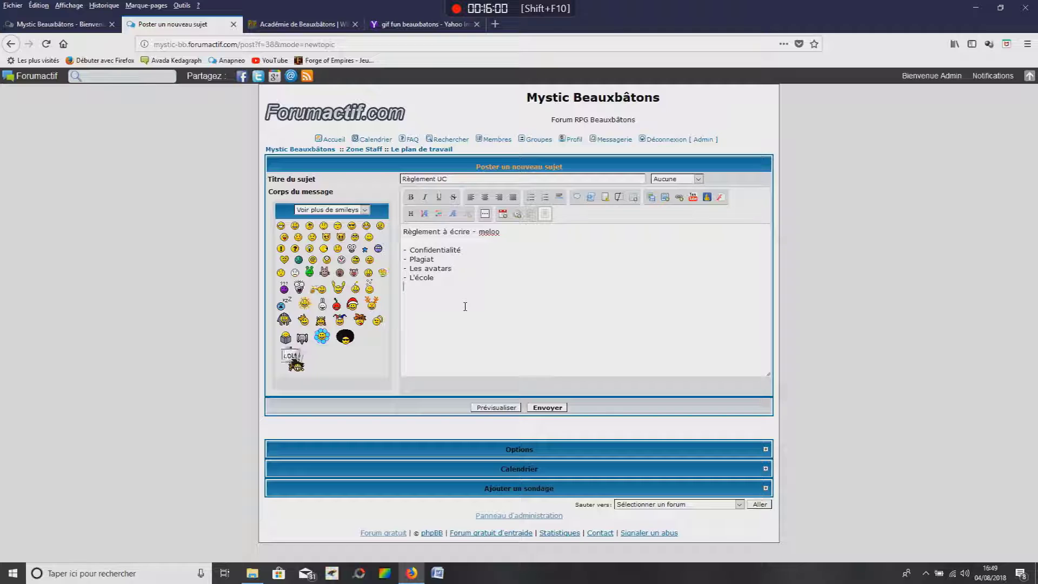
type("ETC...")
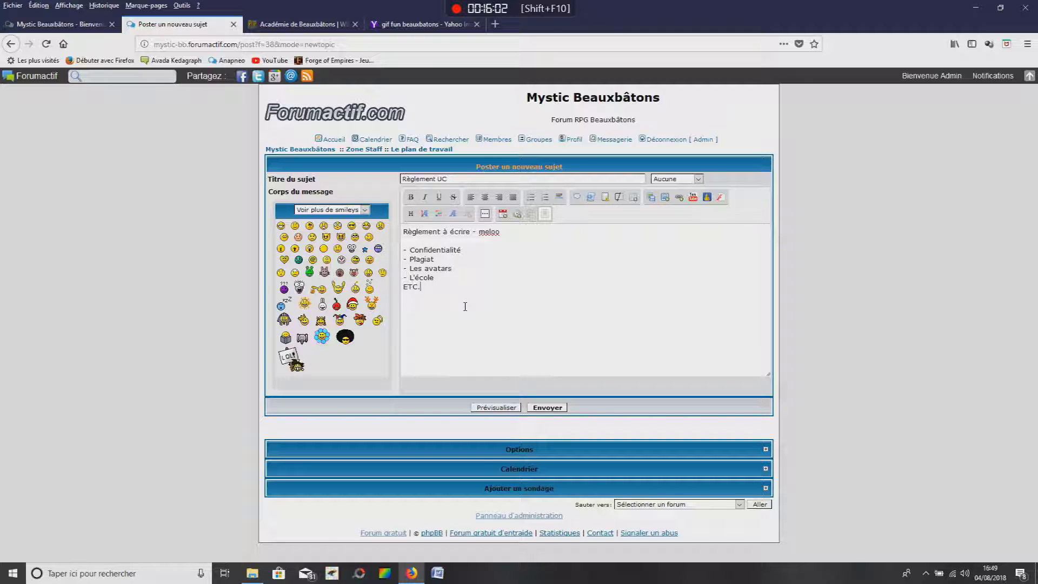
Step: Set the topic type to Annonce, post the topic, and open the posted message
left_click(766, 449)
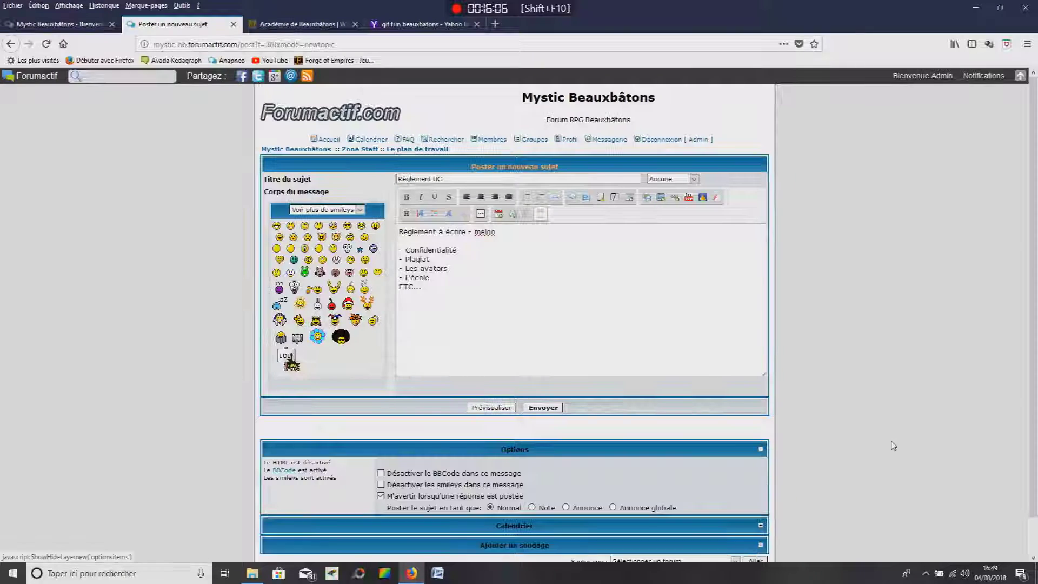
scroll(876, 431, "down", 1)
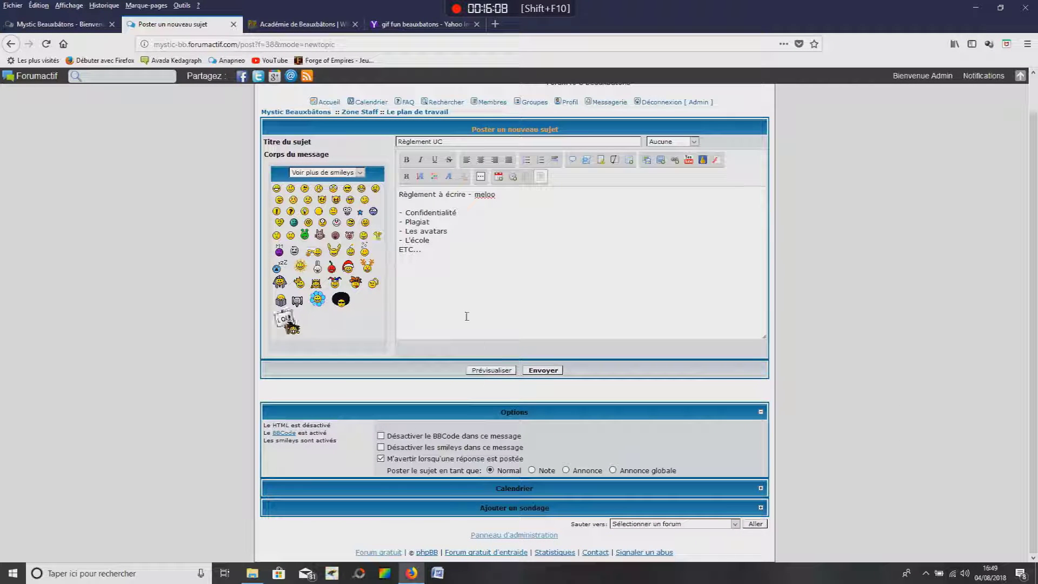
left_click(566, 470)
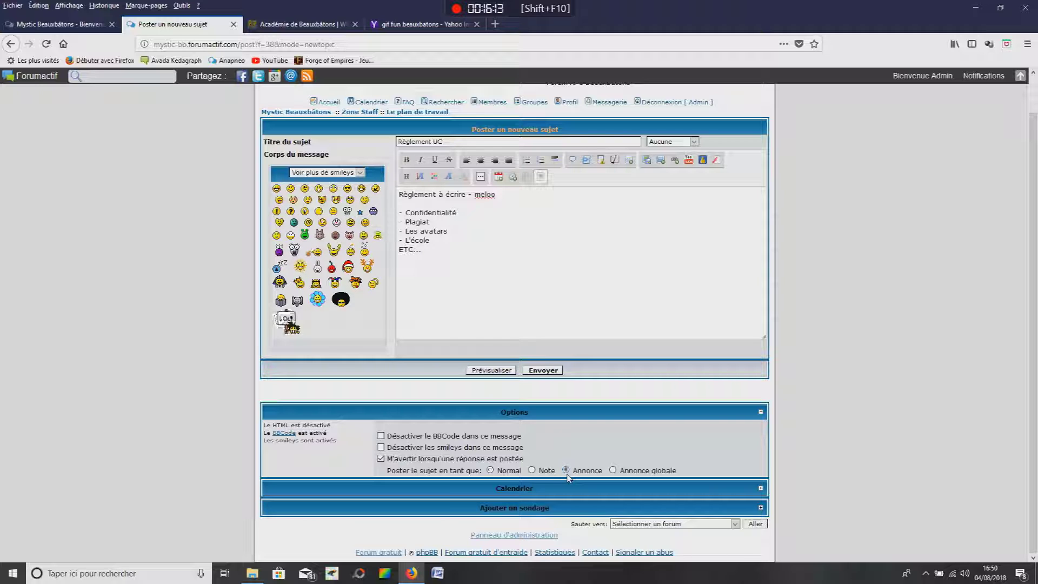
left_click(540, 371)
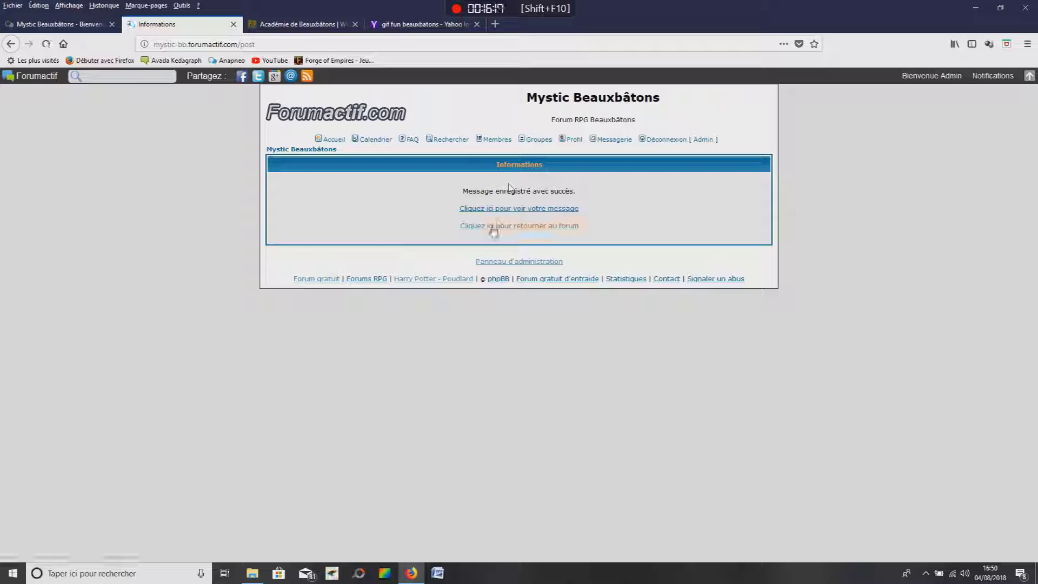
left_click(497, 209)
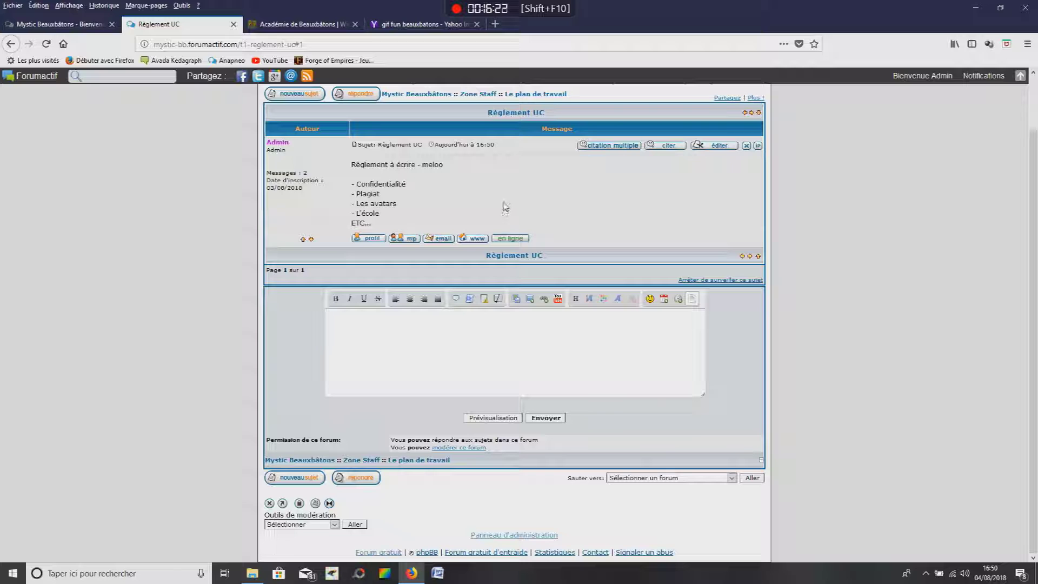
scroll(586, 213, "up", 2)
scroll(586, 212, "up", 1)
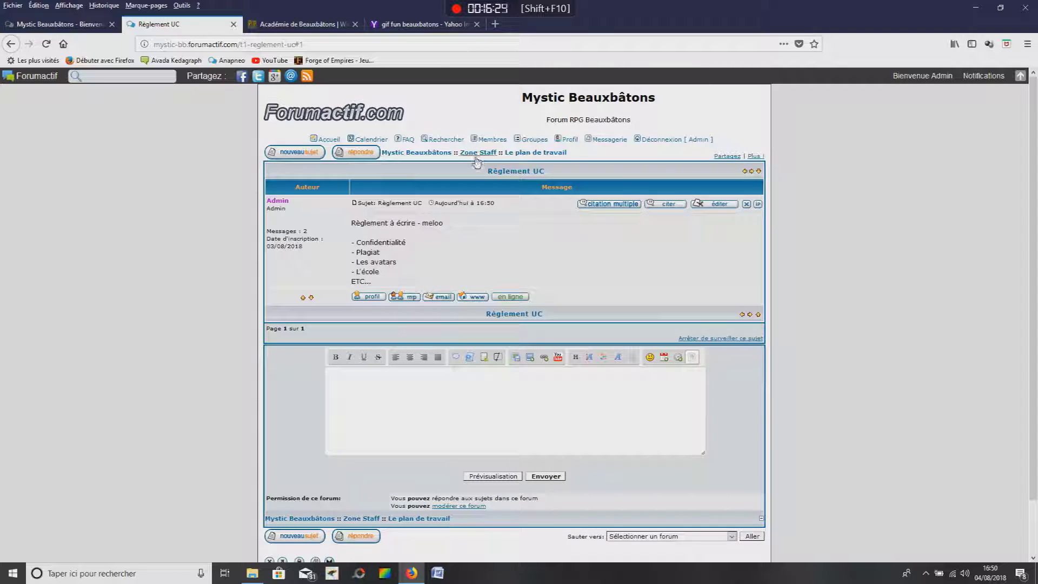
Step: Start another topic in Le plan de travail titled "Contexte UC"
left_click(296, 151)
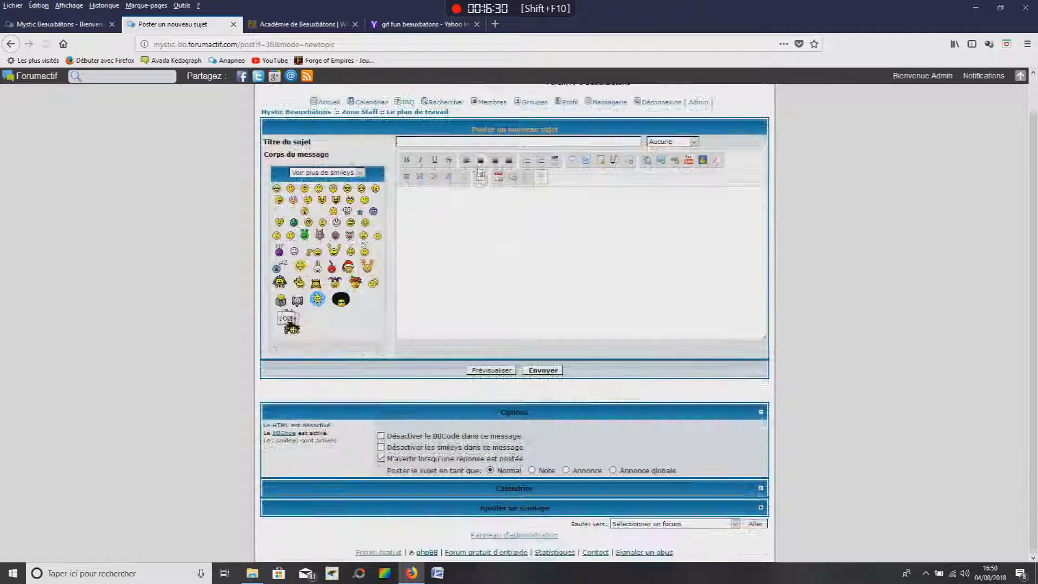
left_click(464, 143)
type("Contexte")
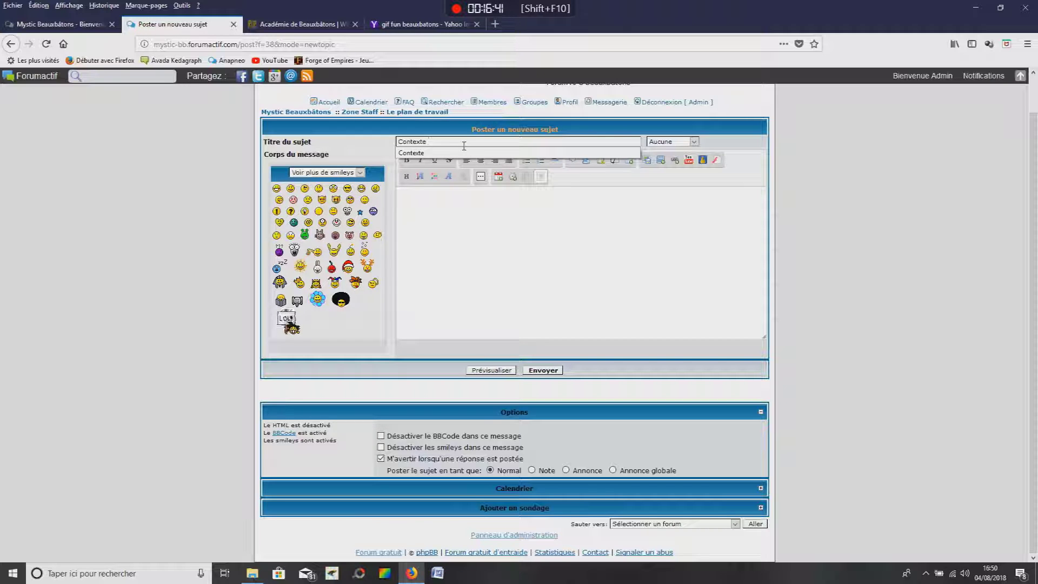
type("UC")
Step: Begin the message of the topic Contexte UC with "- Beauxbatons - Sorciers et sorcières - animaux fantastiques"
left_click(448, 294)
type("- Beauxbatons")
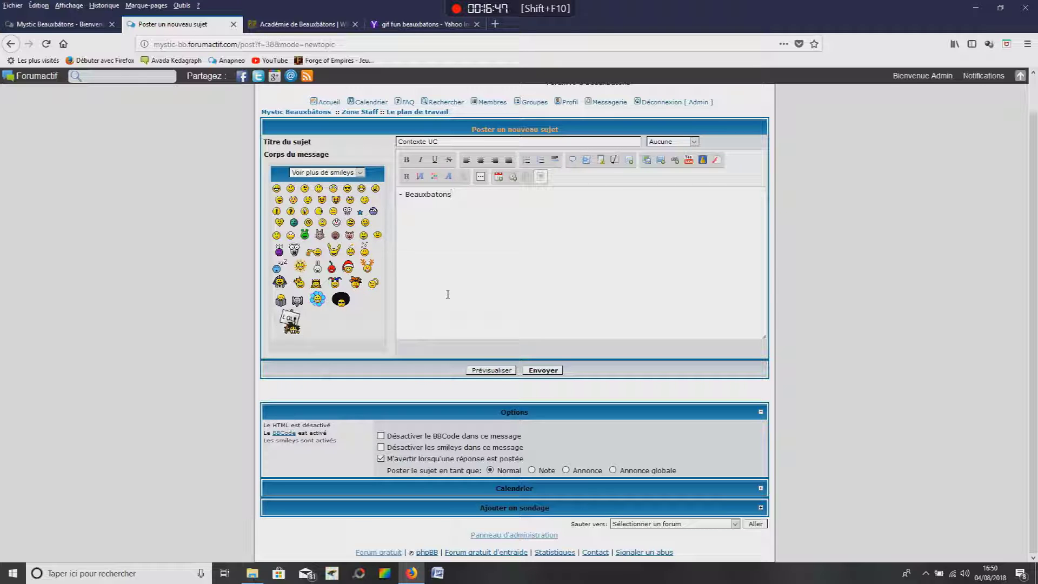
type(" - Sorciers et s")
type("orci")
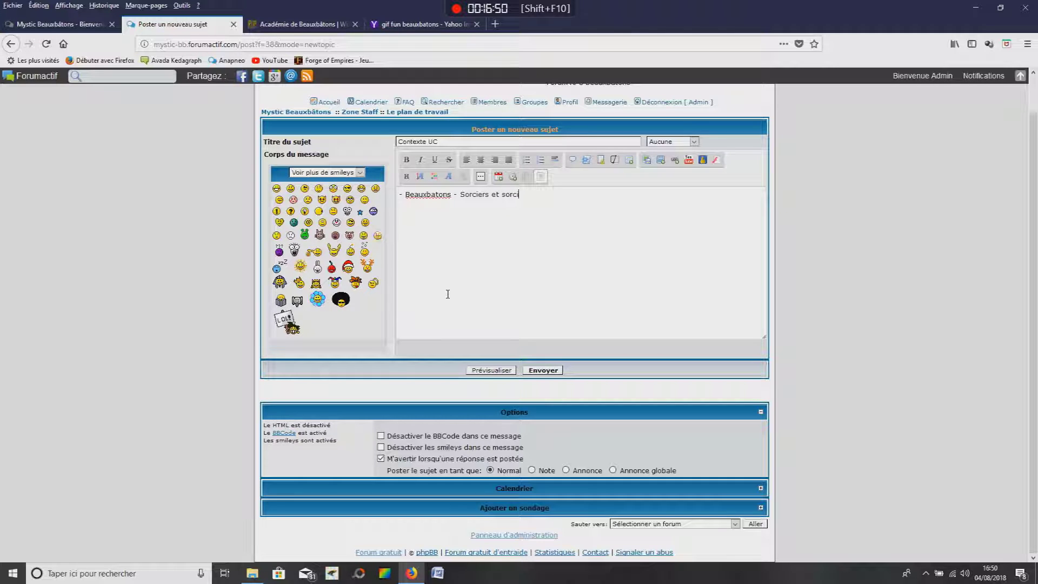
type("ères -")
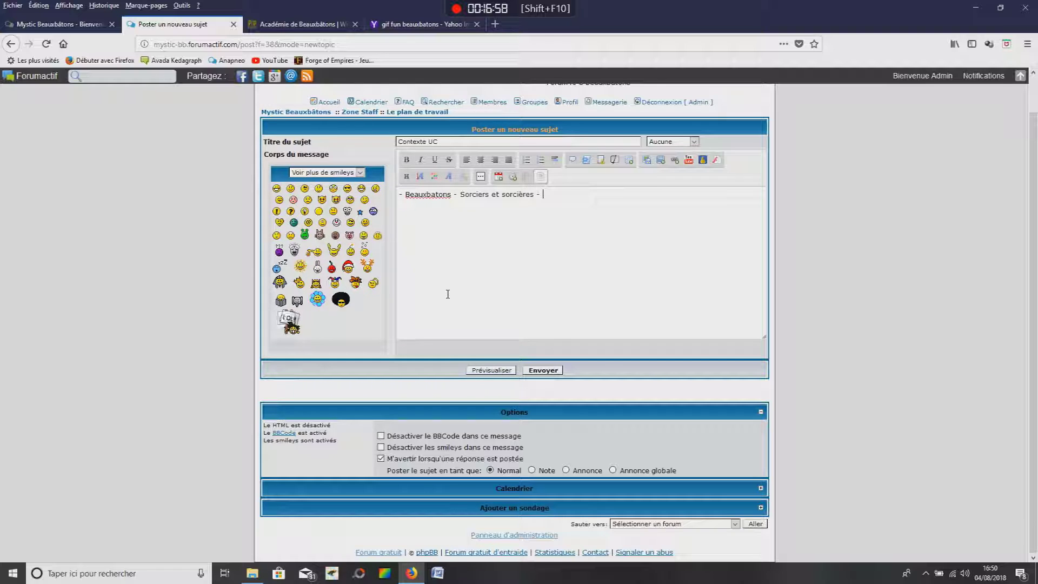
type("'")
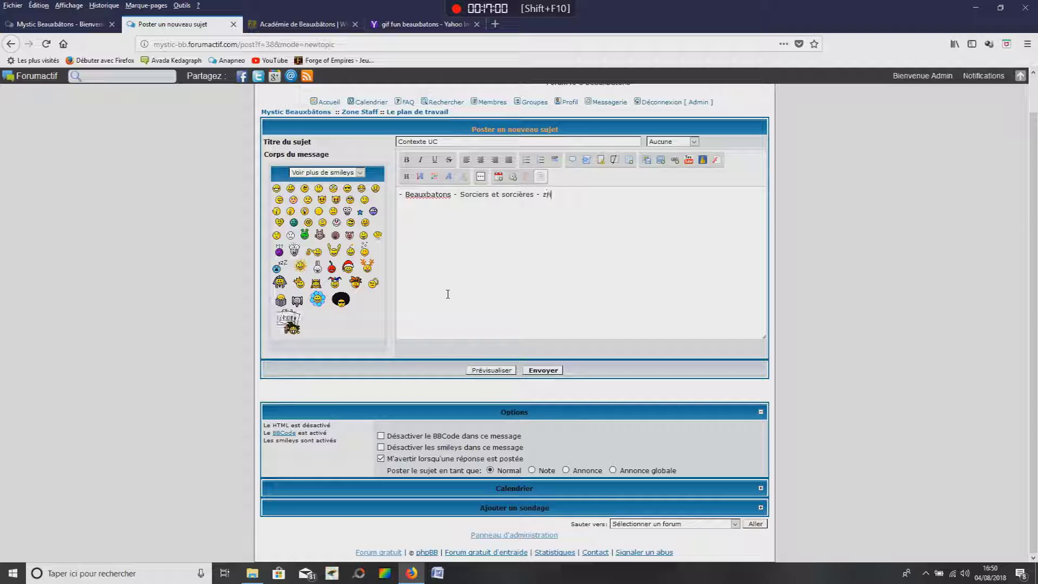
type("animaux f")
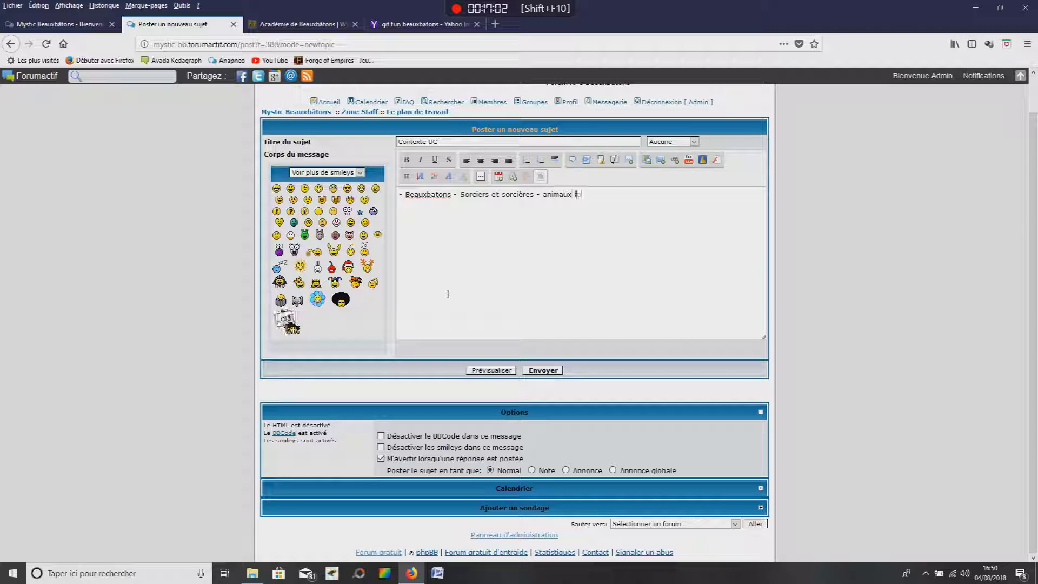
type("antastiques ")
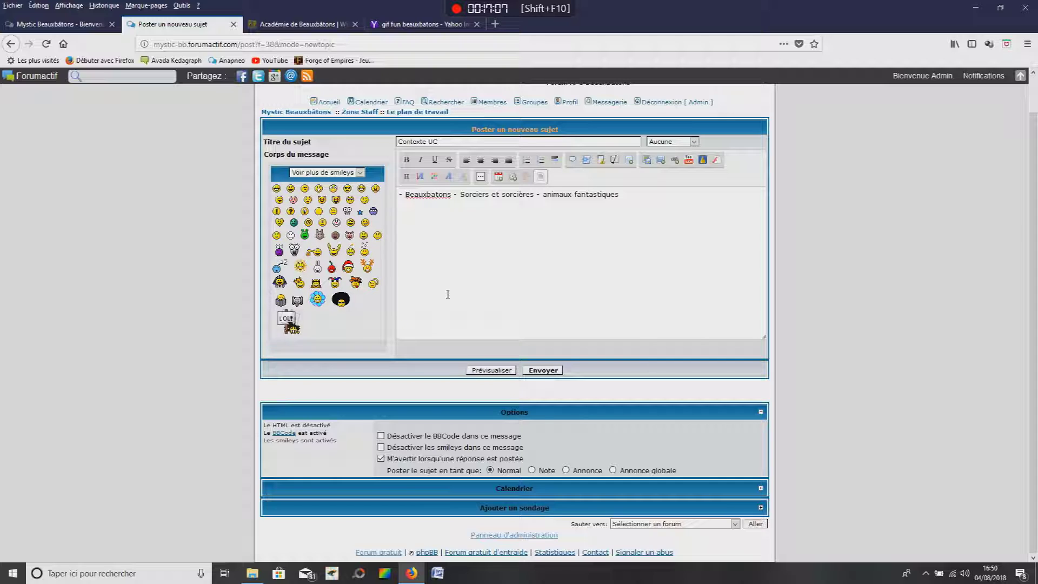
Step: Continue the message on the same line with "- époque de la nouvelle génération? - notre époque? -"
type("-")
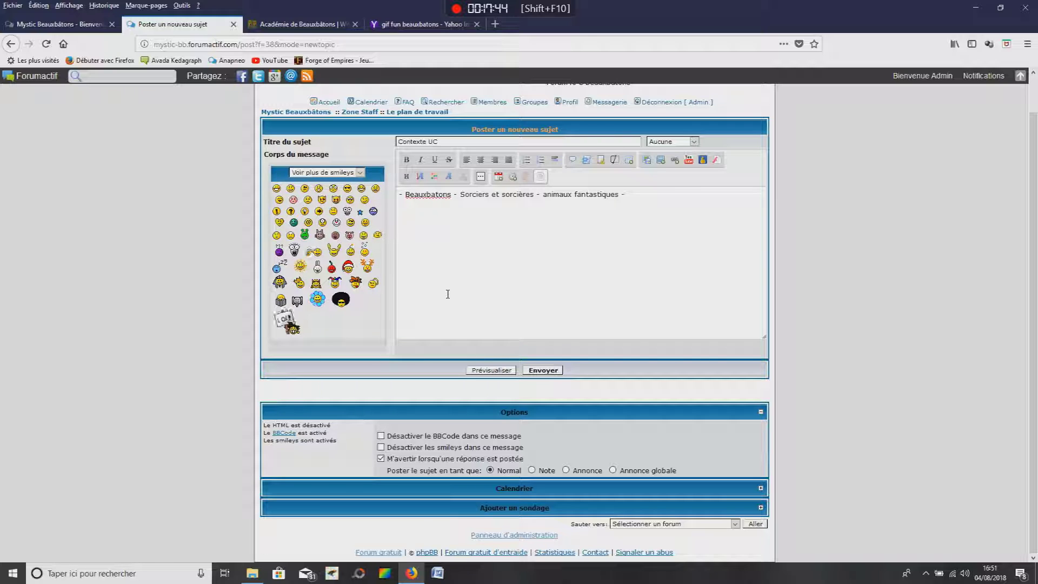
type("époque")
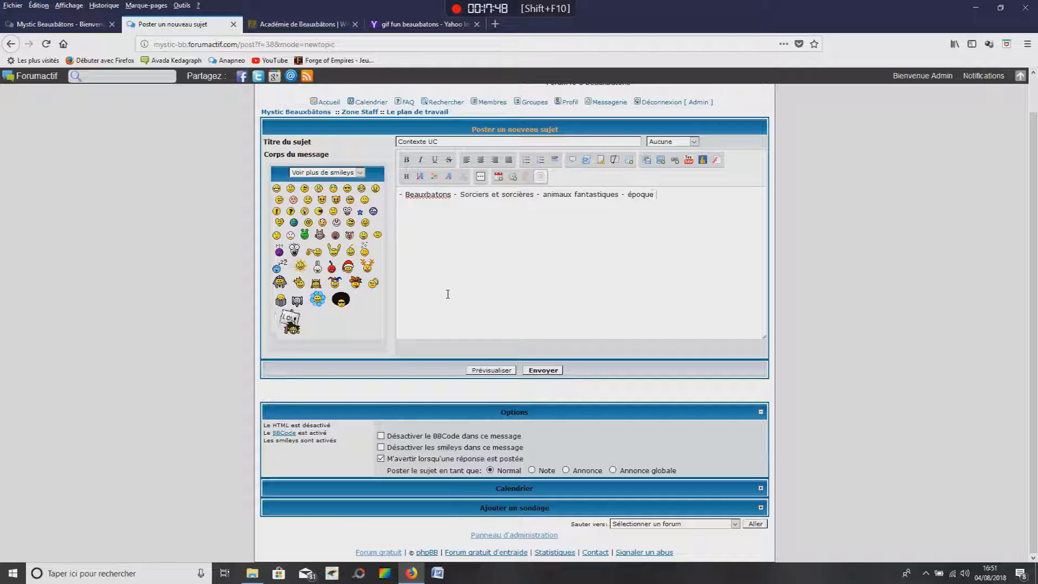
type(" de la")
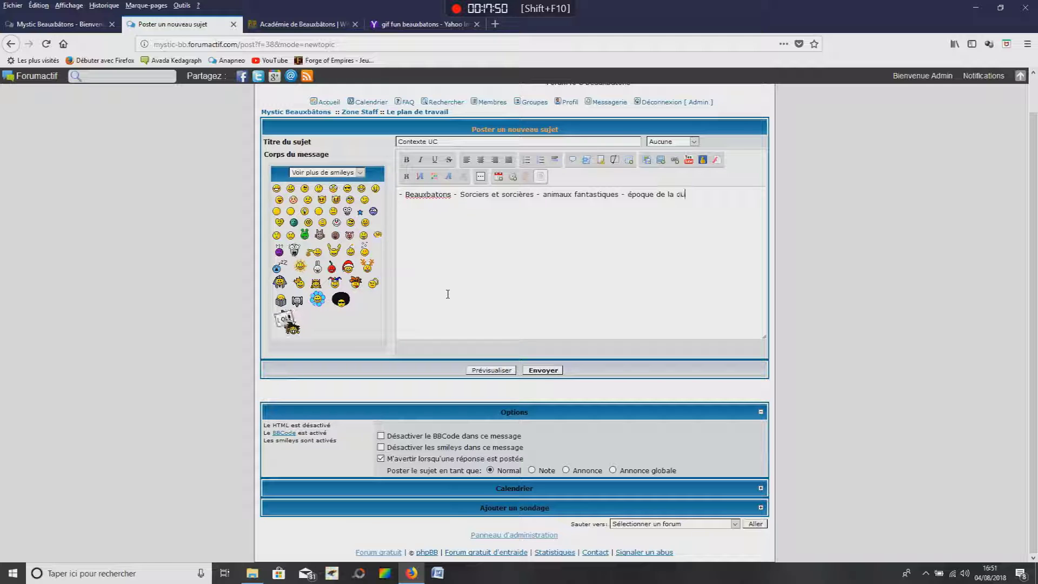
type(" nouvelle g")
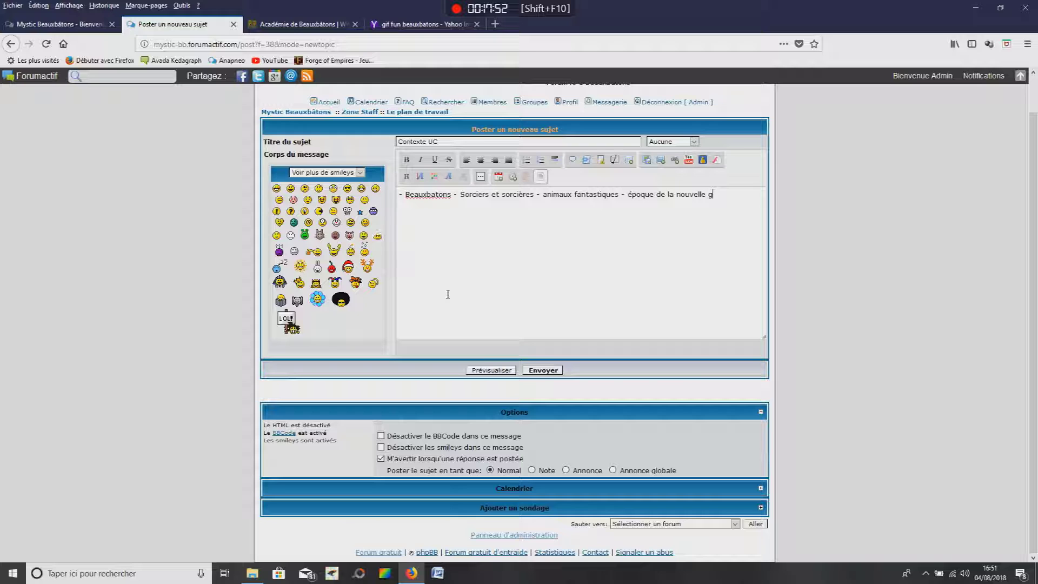
type("énération")
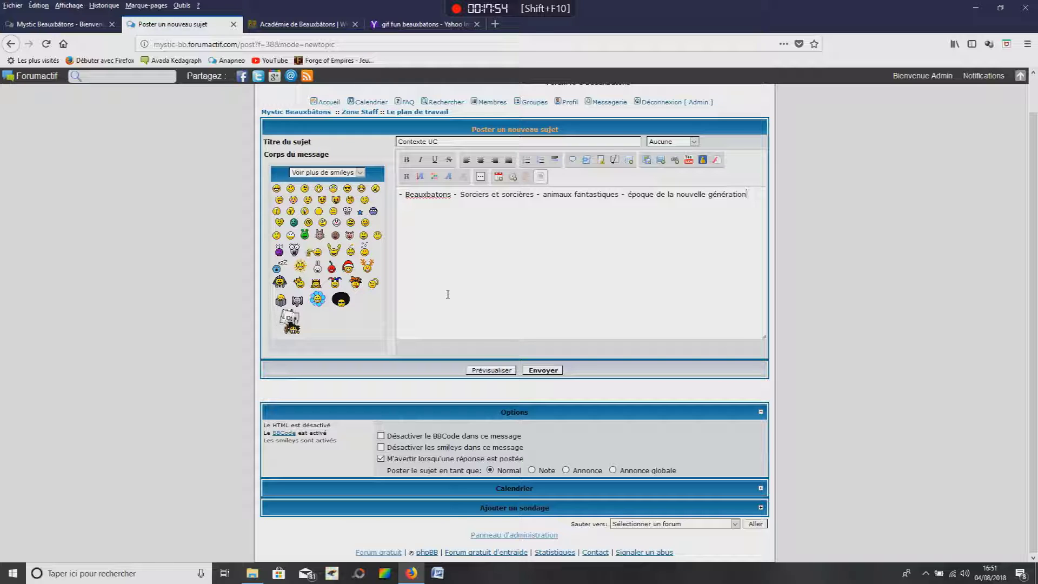
type("? - notre époque")
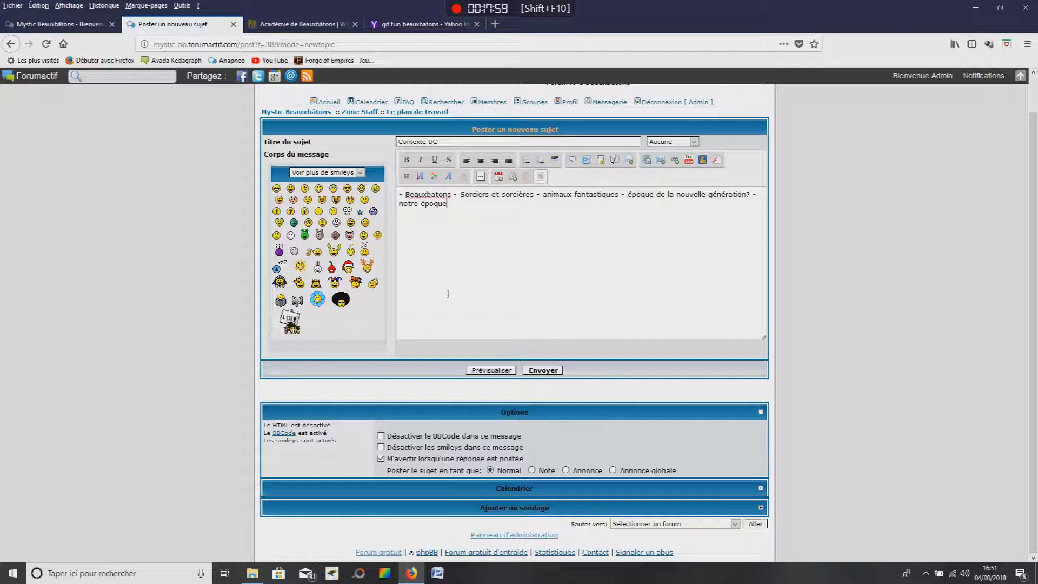
type("? -")
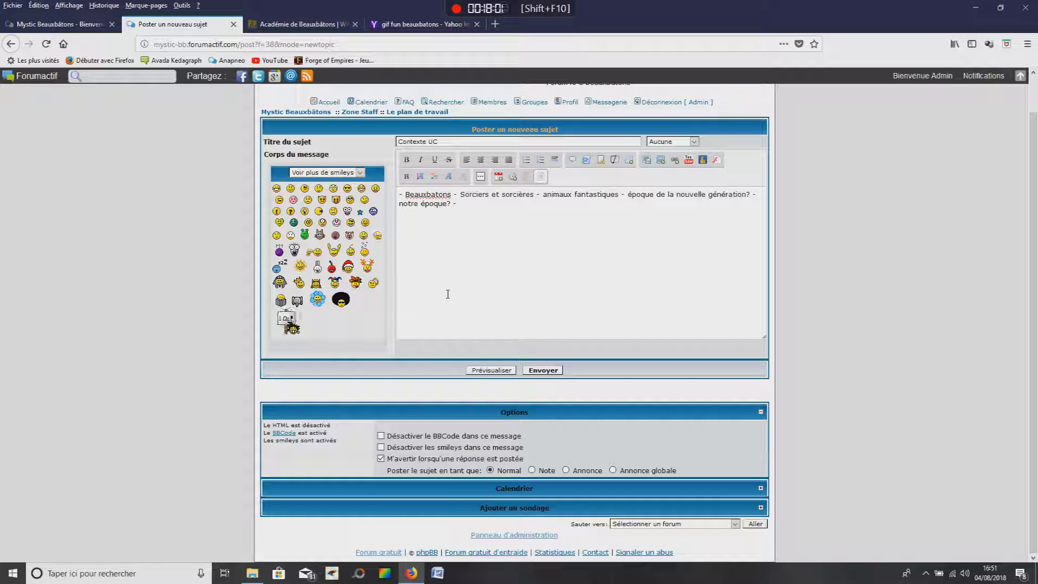
Step: Finish the message with "Gabrielle et Fleur Delacour - Mme Maxime - les chevaux - ..."
type(" Gabrielle et Fleur De")
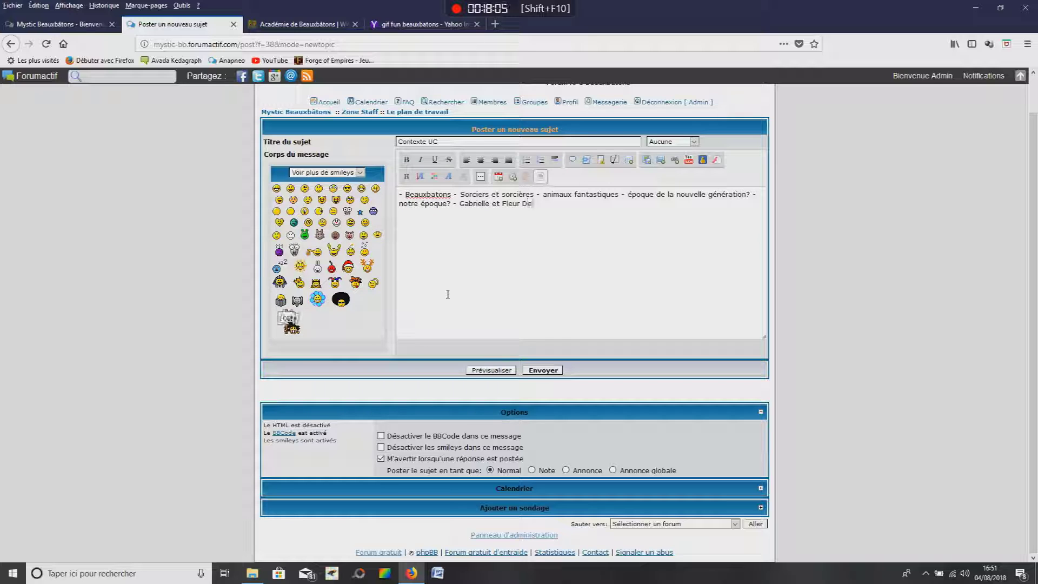
type("lacour -")
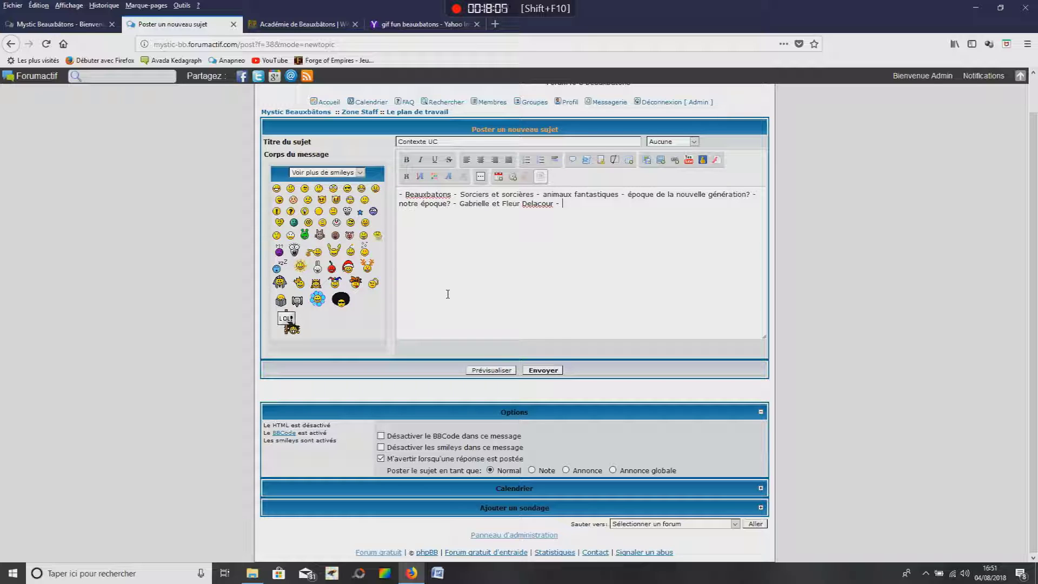
type(" Mme Maxime -")
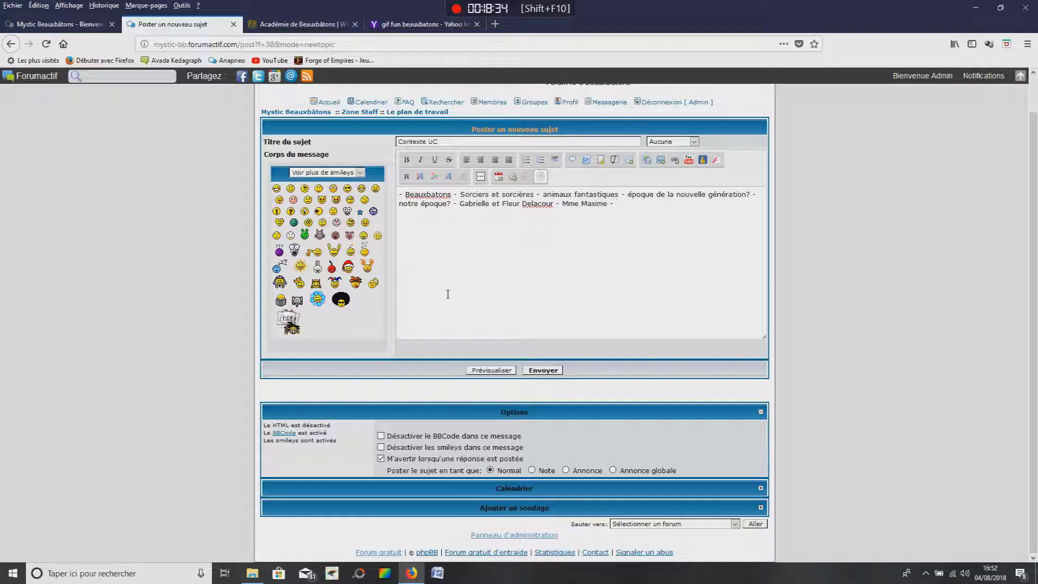
type("les chevaux")
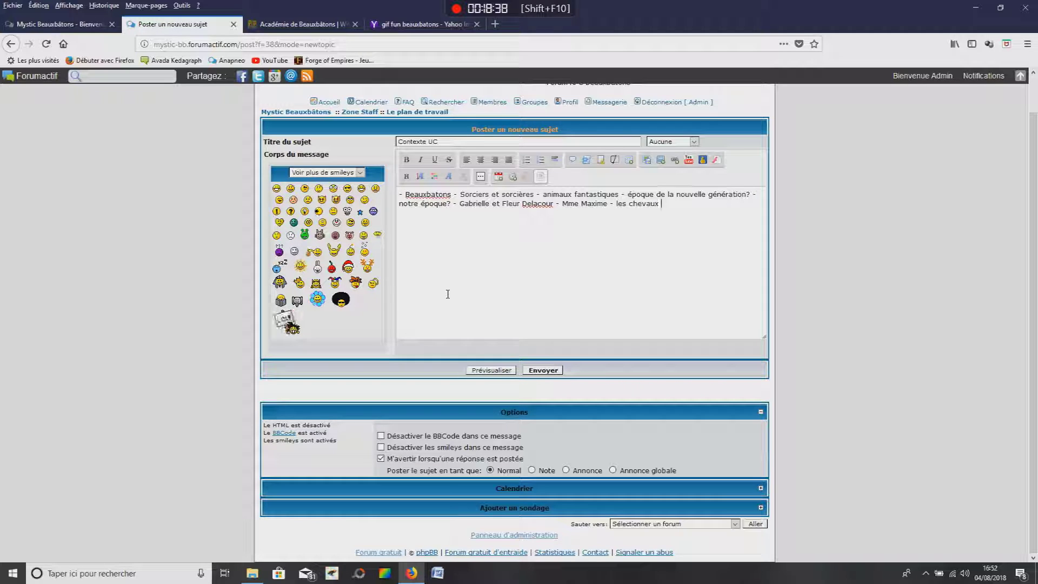
type(" - ...")
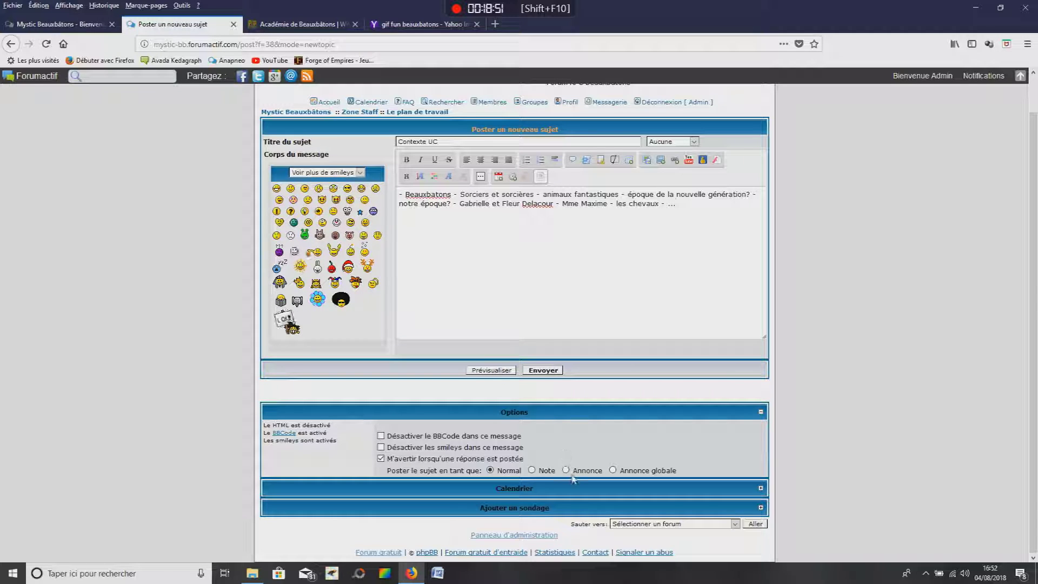
Step: Set the topic type to Note, post the topic Contexte UC, and open the posted message
left_click(565, 470)
left_click(532, 469)
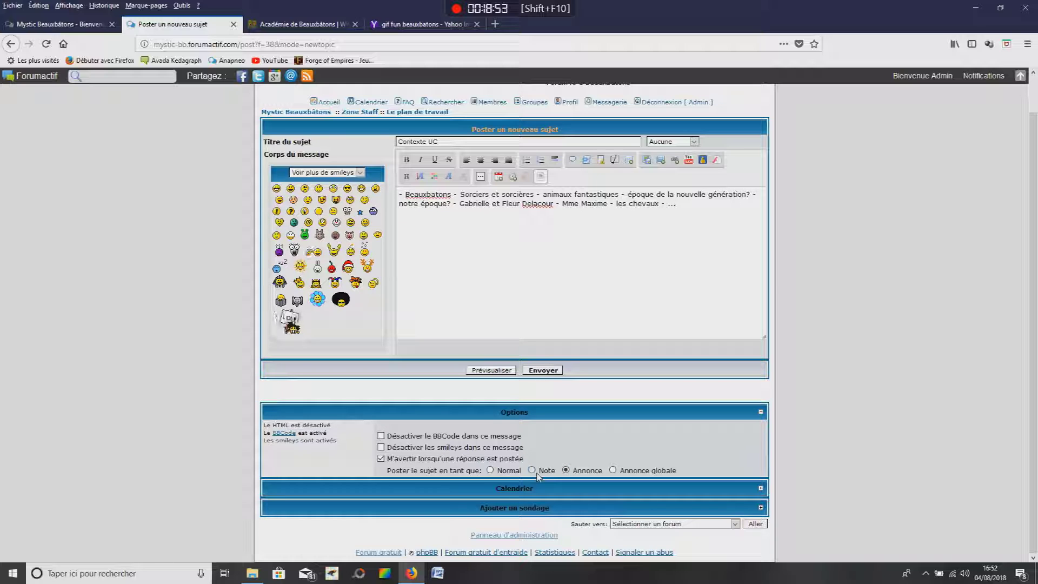
left_click(542, 370)
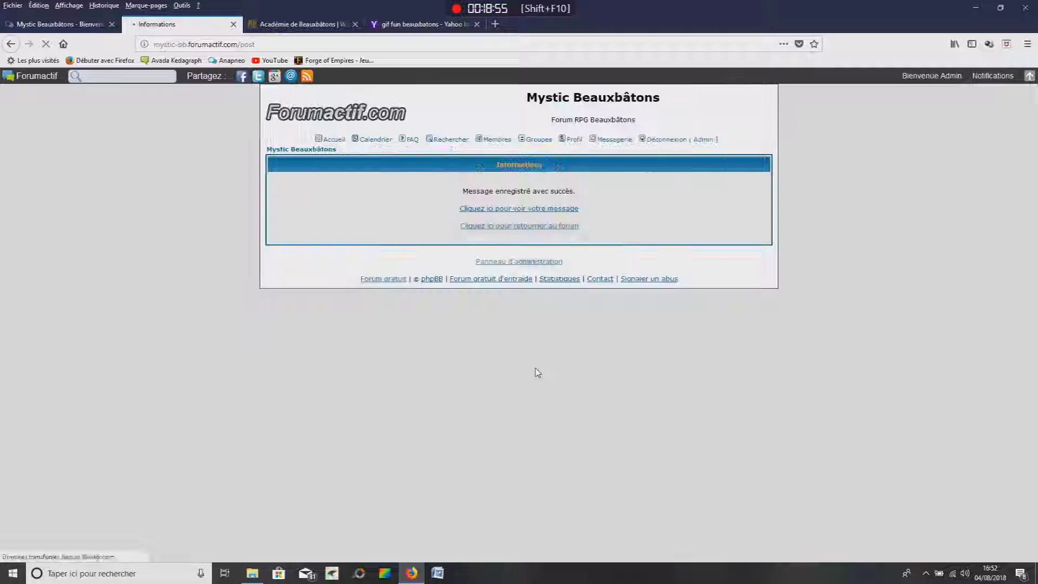
left_click(527, 211)
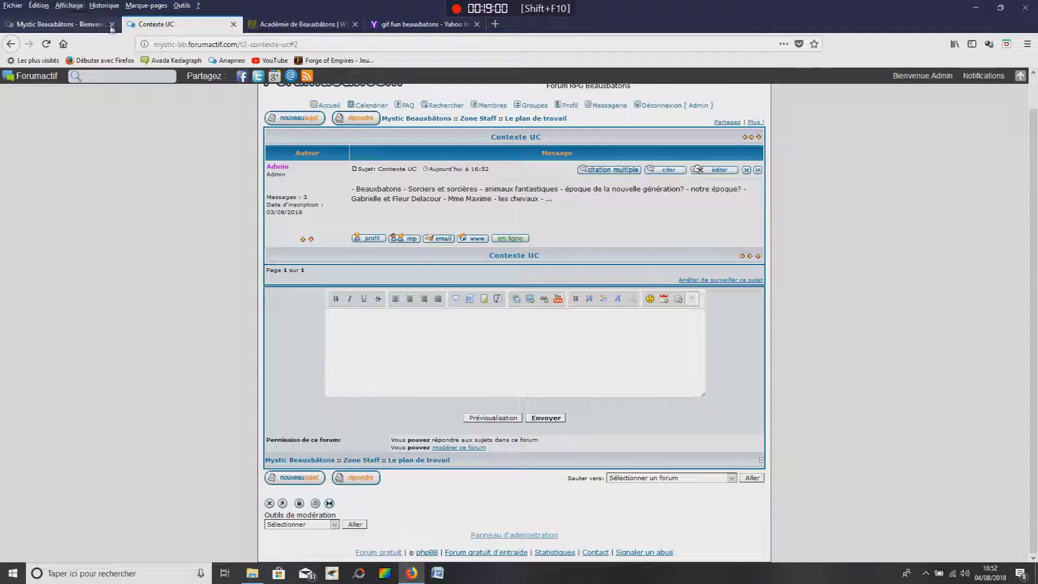
Step: Go to the Avada Kedagraph forum and open the Pin-Up topic in the Autres subforum of Avatars 200*320
left_click(421, 26)
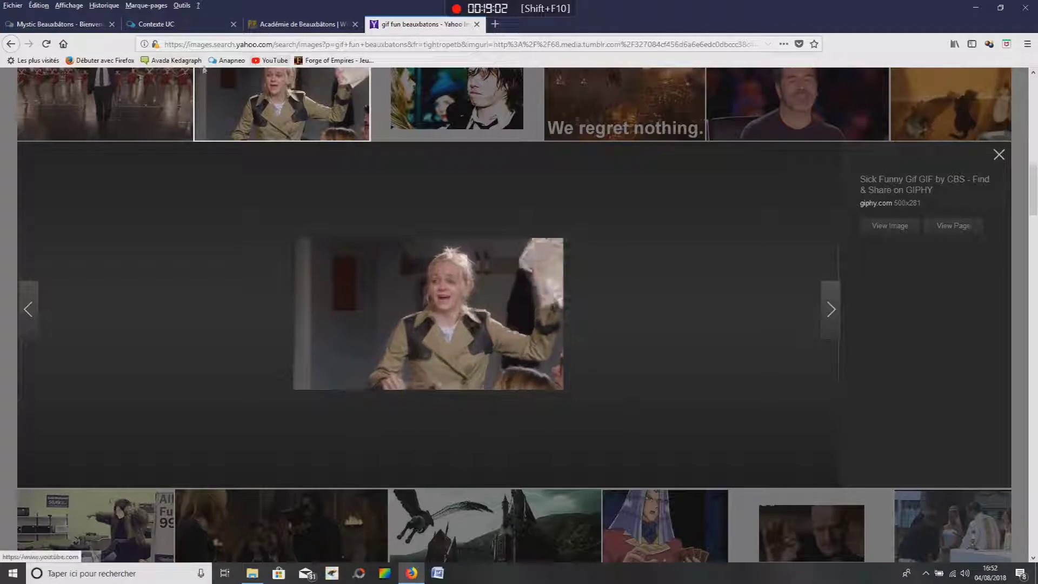
left_click(173, 61)
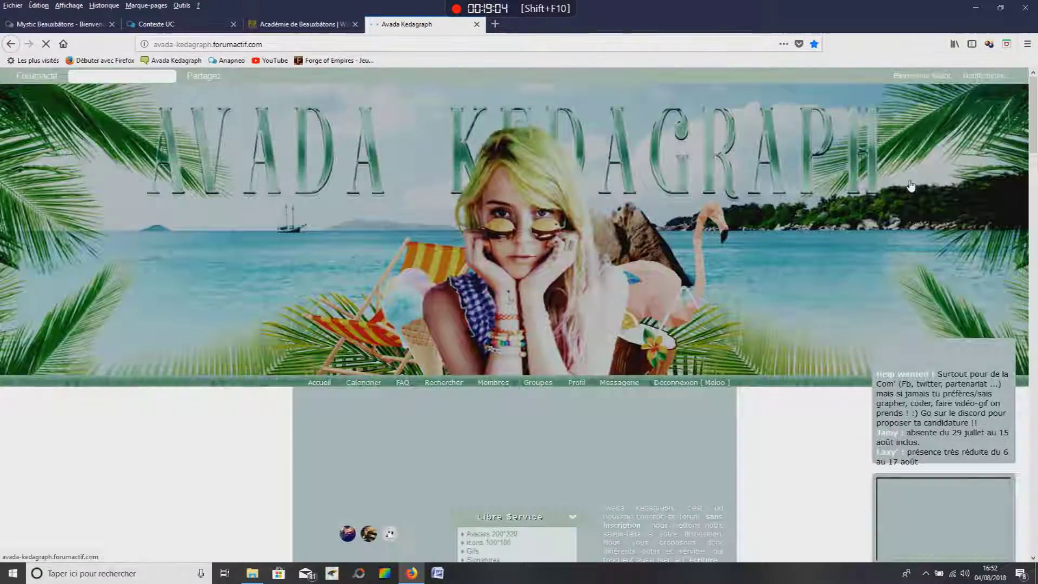
scroll(910, 185, "down", 10)
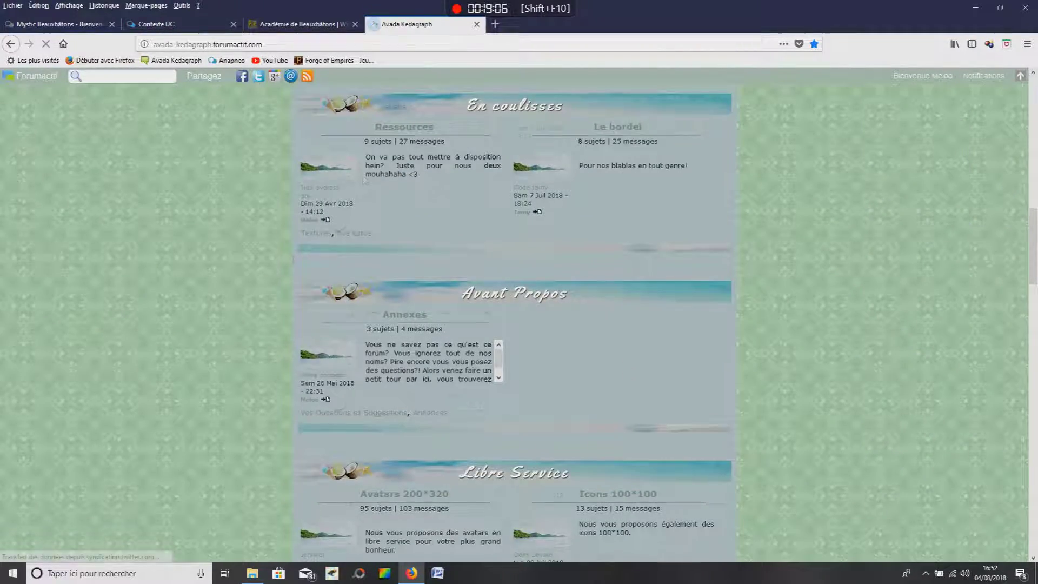
scroll(909, 179, "down", 5)
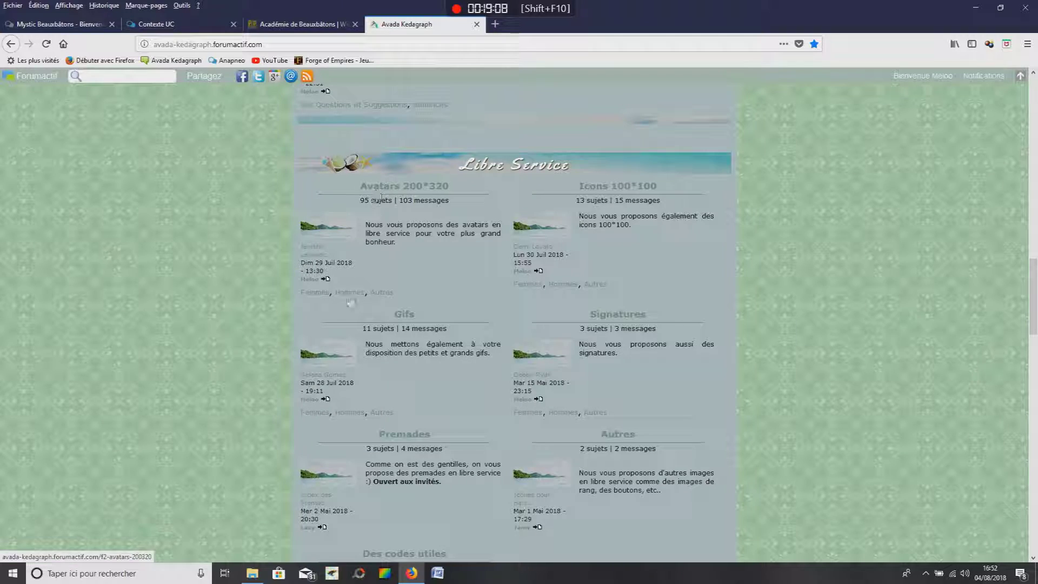
left_click(388, 295)
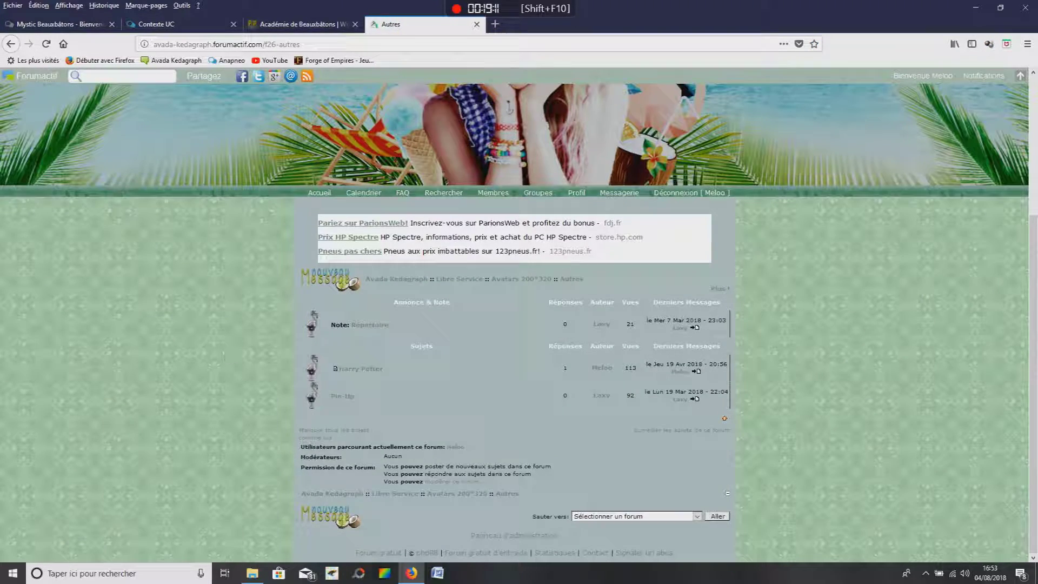
left_click(342, 396)
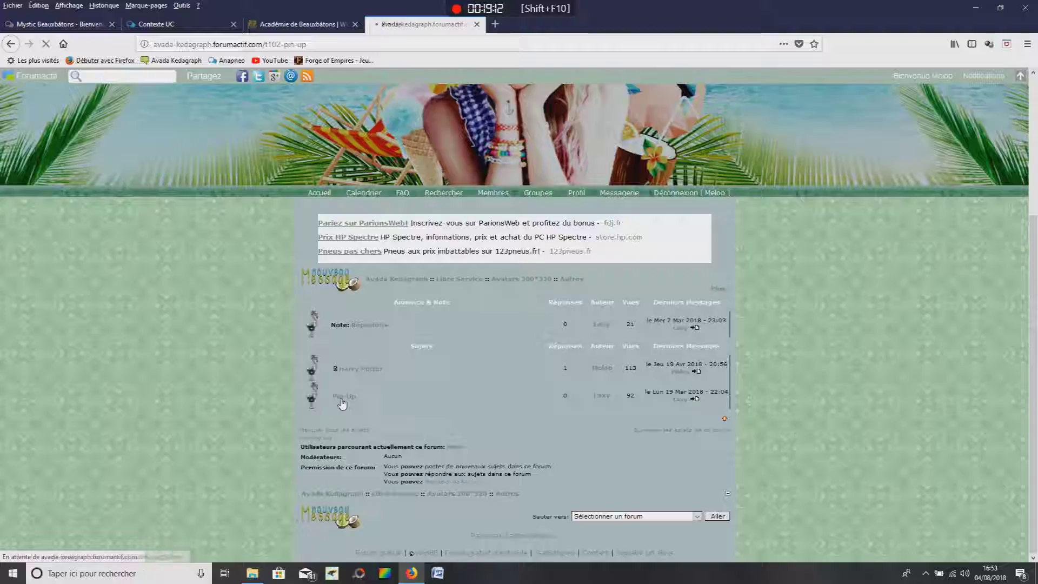
Step: Look through the pin-up avatars and copy the image address of the woman in a red headscarf eating a burger
scroll(162, 340, "down", 15)
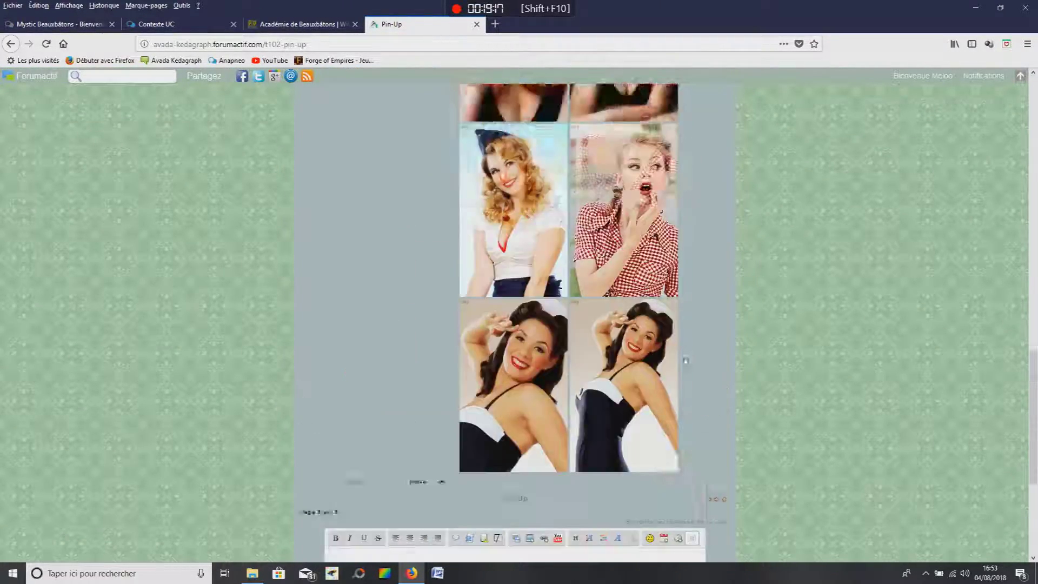
scroll(684, 363, "up", 5)
scroll(358, 248, "up", 6)
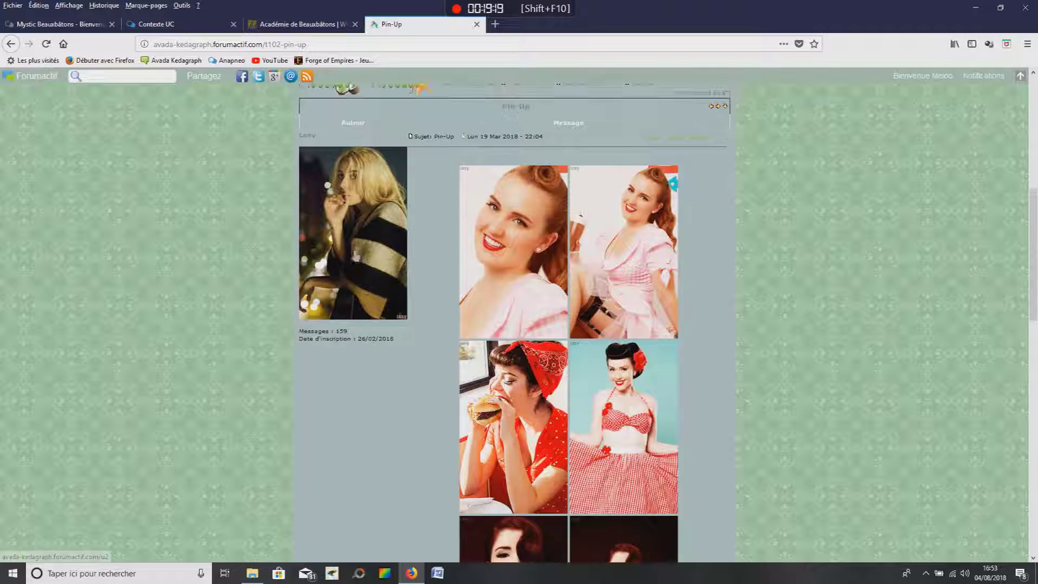
right_click(513, 385)
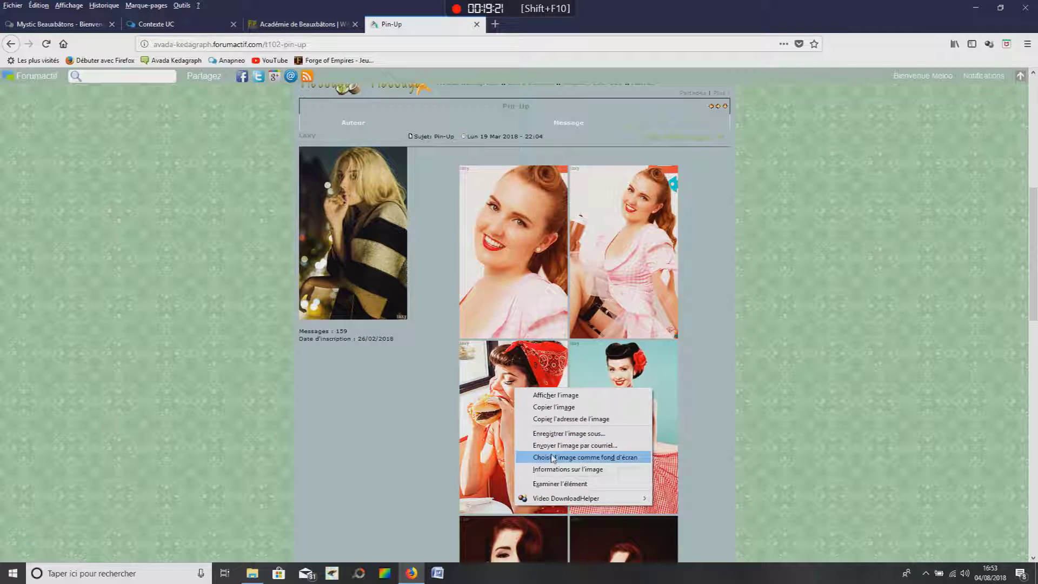
left_click(548, 423)
Step: Back on the Mystic Beauxbâtons forum, link the Admin profile's avatar to the copied image address and save the profile
left_click(162, 24)
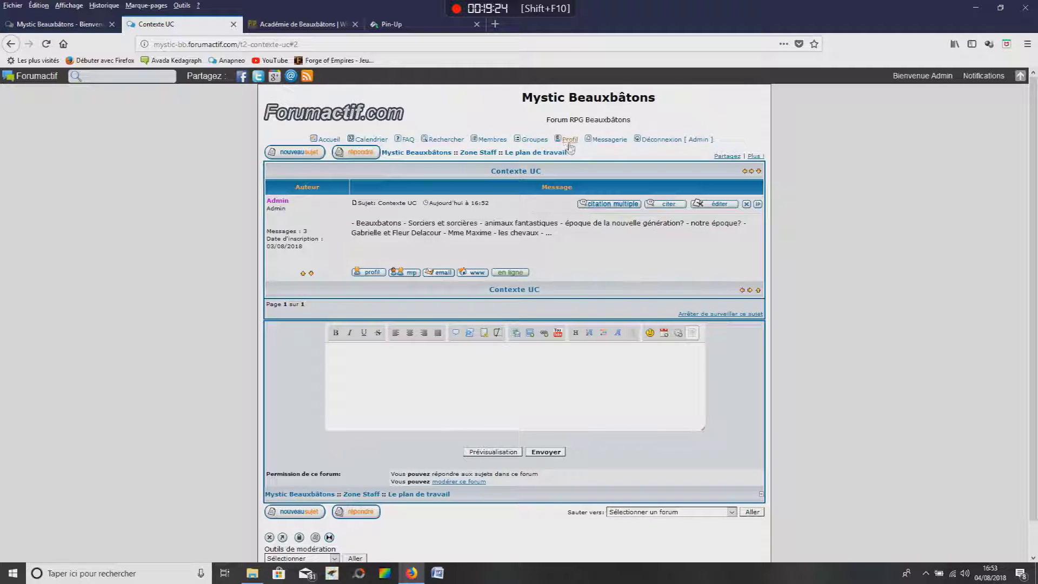
left_click(567, 138)
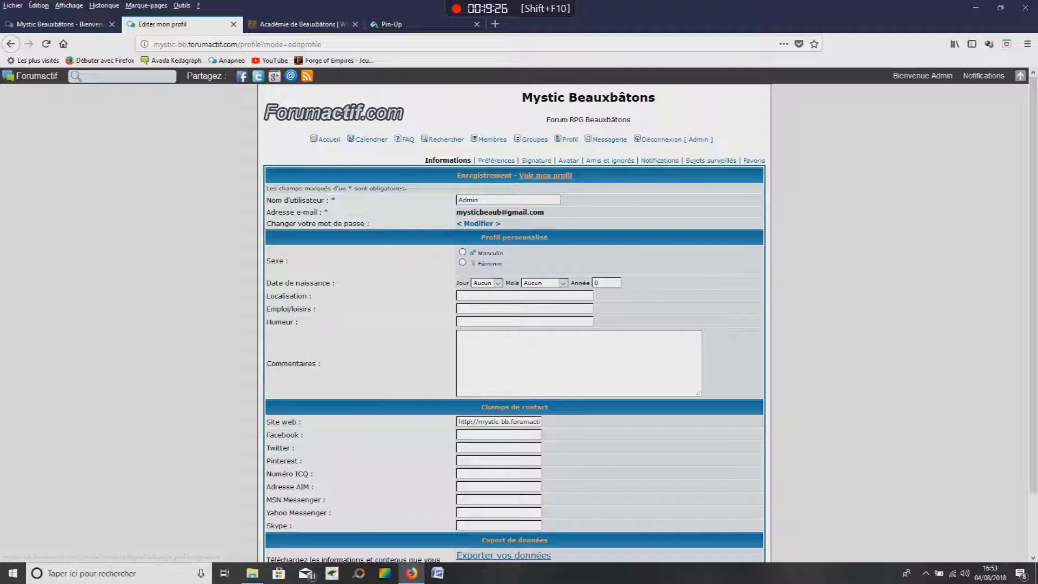
left_click(569, 161)
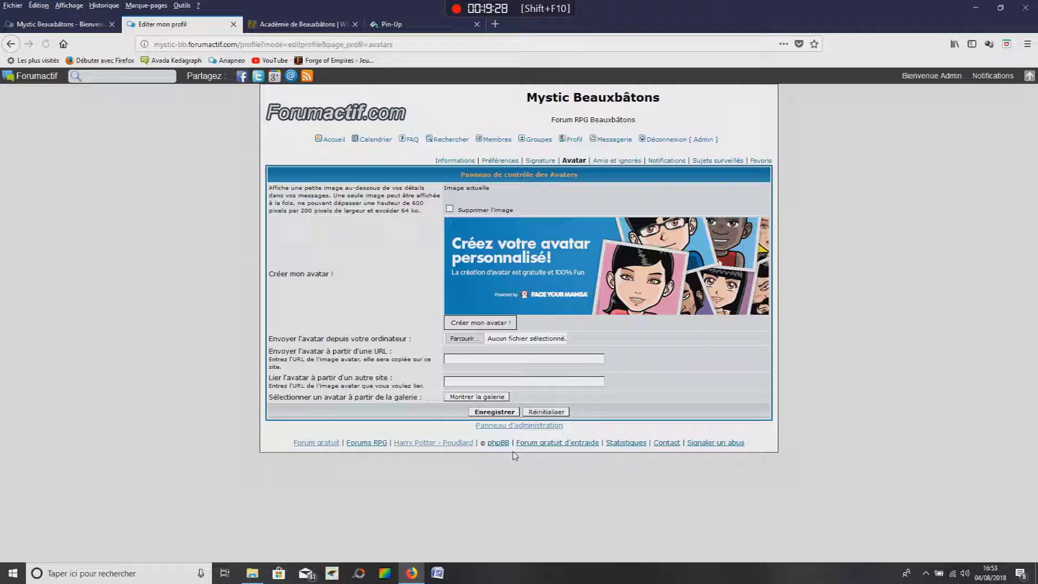
left_click(469, 382)
key("ctrl+v")
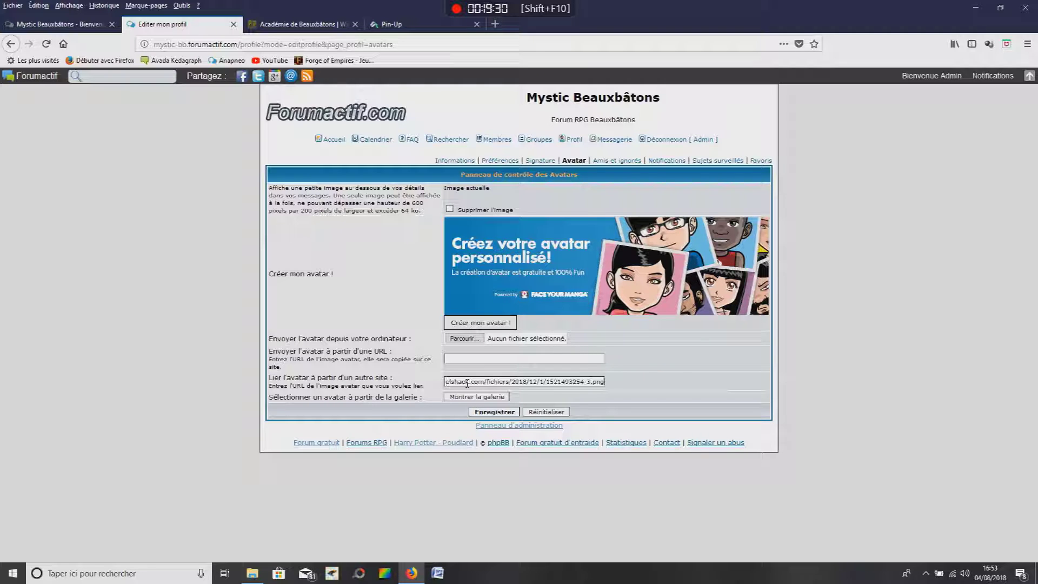
left_click(483, 412)
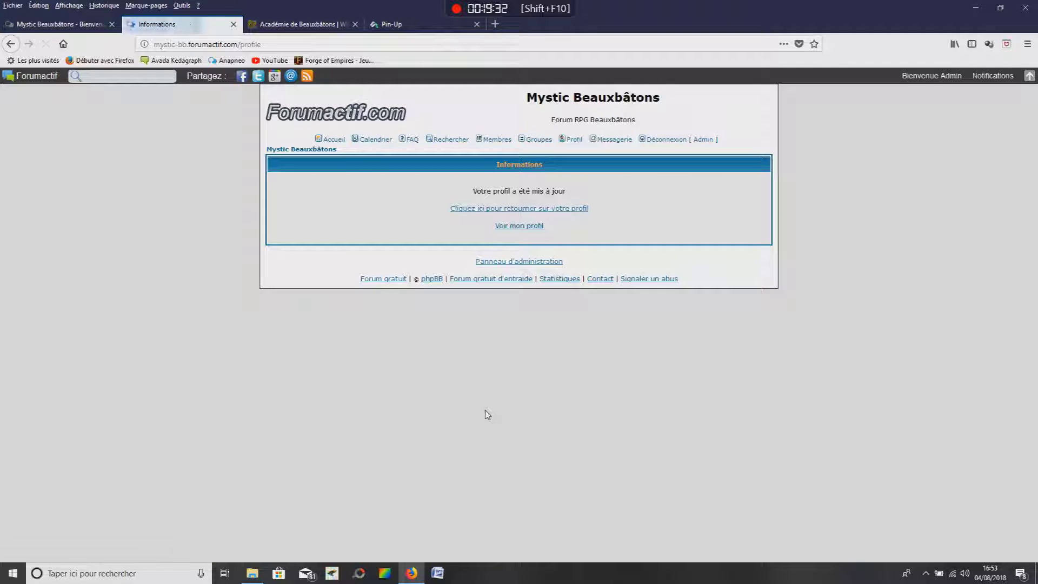
Step: Check the new avatar in the profile's avatar settings and in the Contexte UC topic of Le plan de travail
left_click(511, 209)
left_click(309, 108)
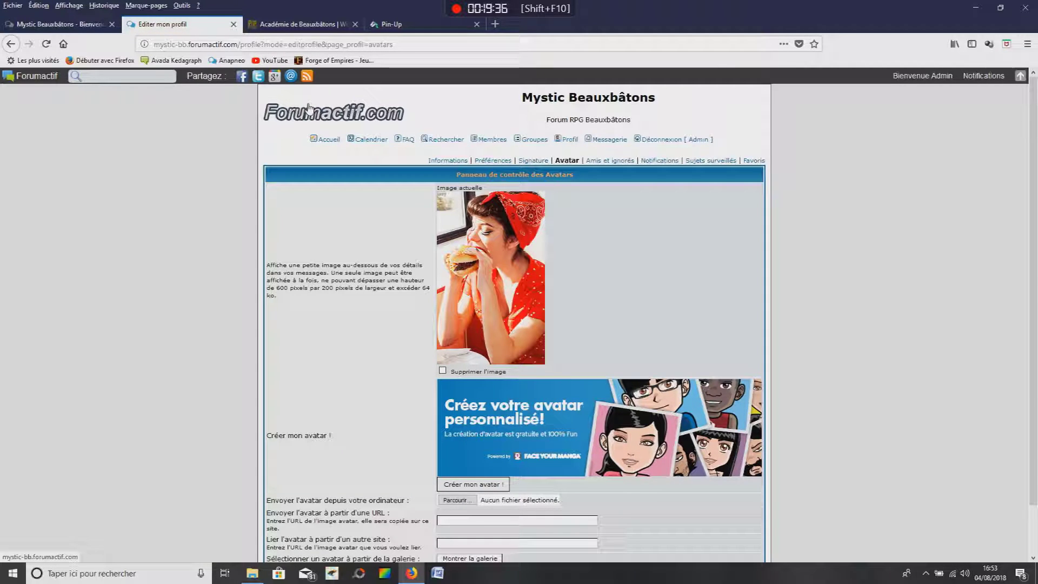
scroll(702, 242, "down", 12)
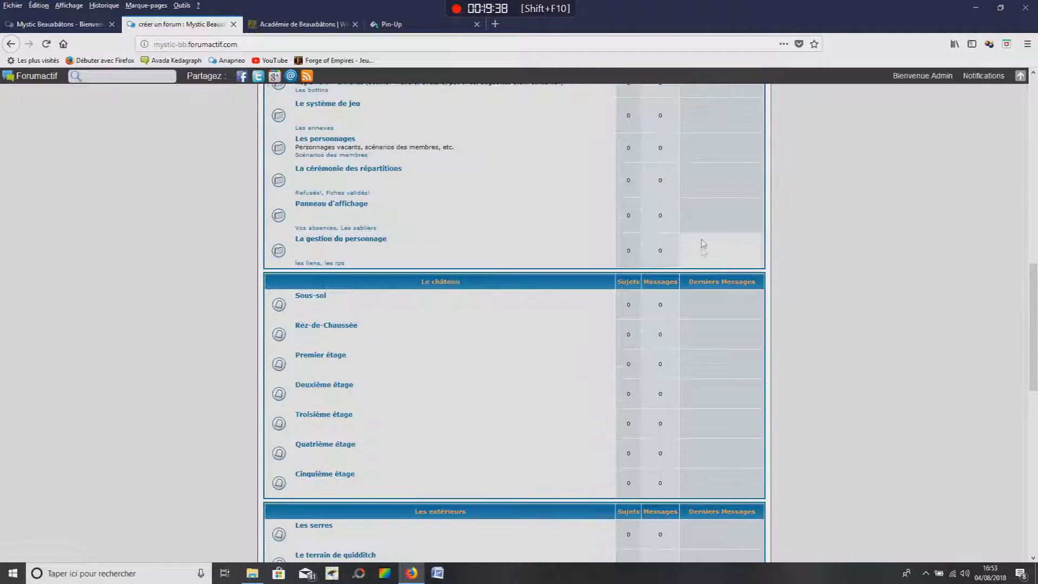
scroll(703, 241, "up", 5)
left_click(721, 270)
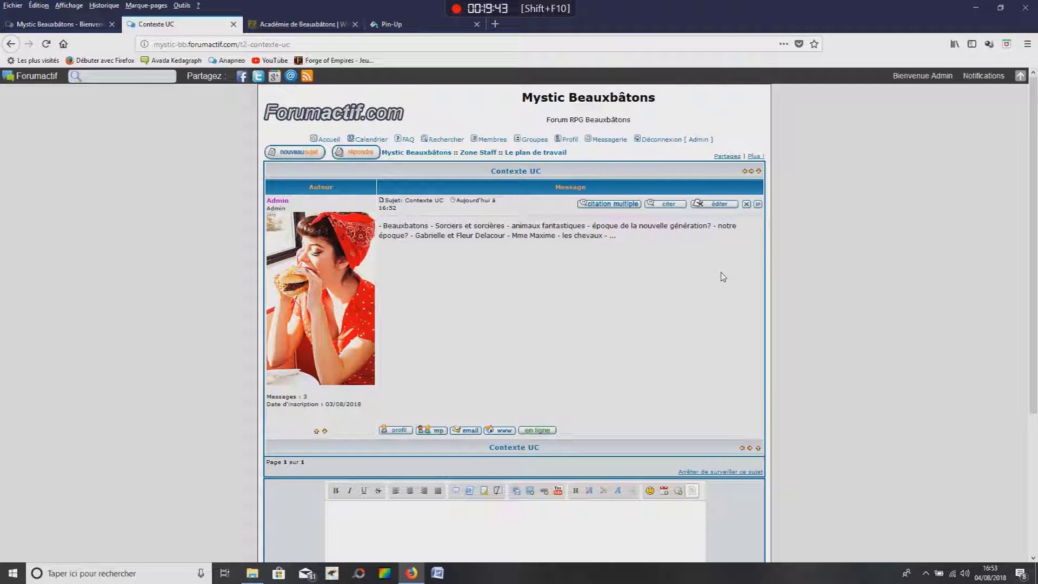
Step: Return to the forum index and review its categories from Zone Staff down to Hors-jeu and the online members section
left_click(319, 113)
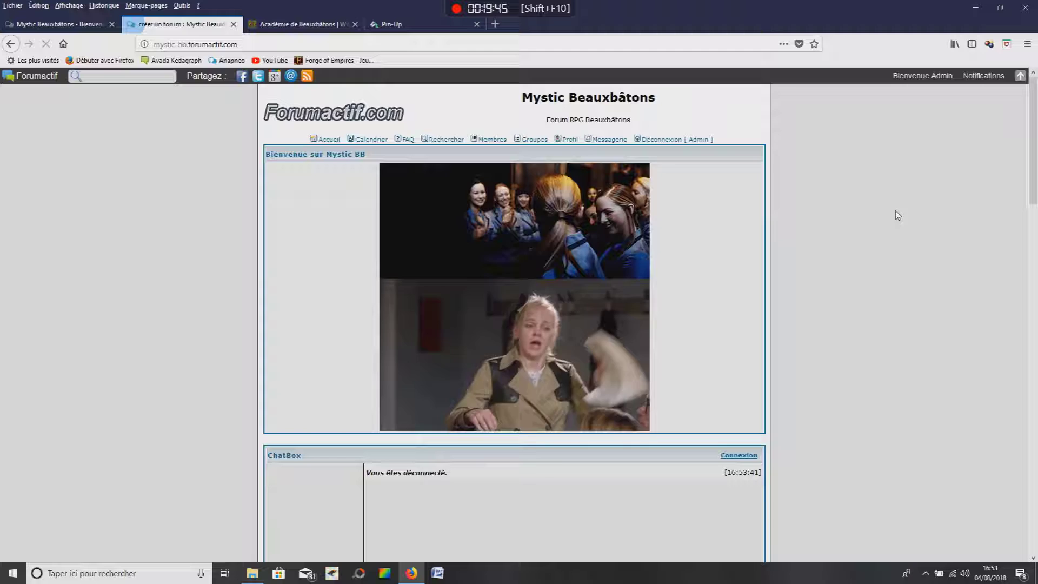
left_click_drag(1035, 114, 1036, 496)
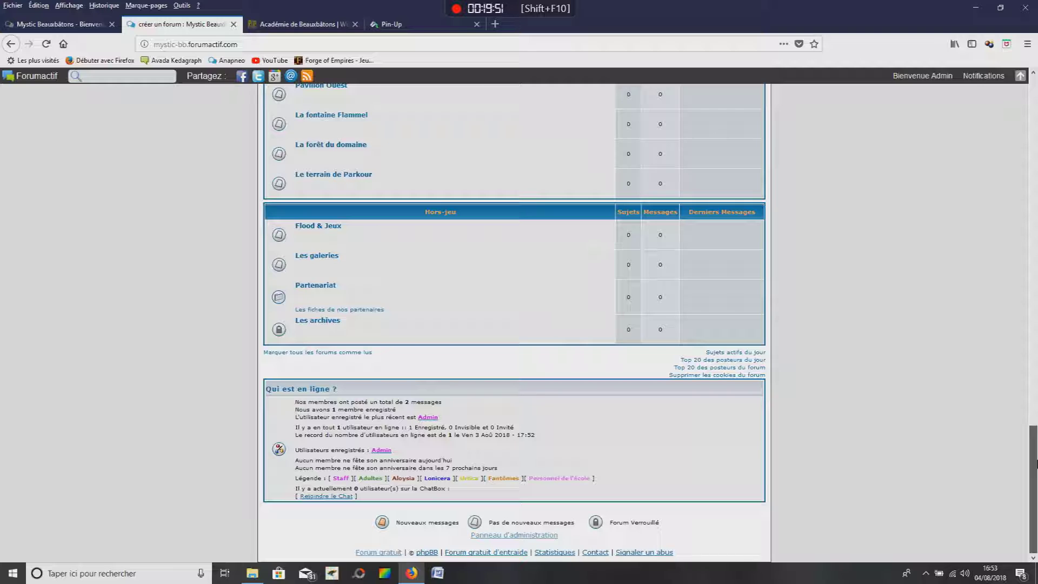
left_click_drag(1036, 464, 1036, 247)
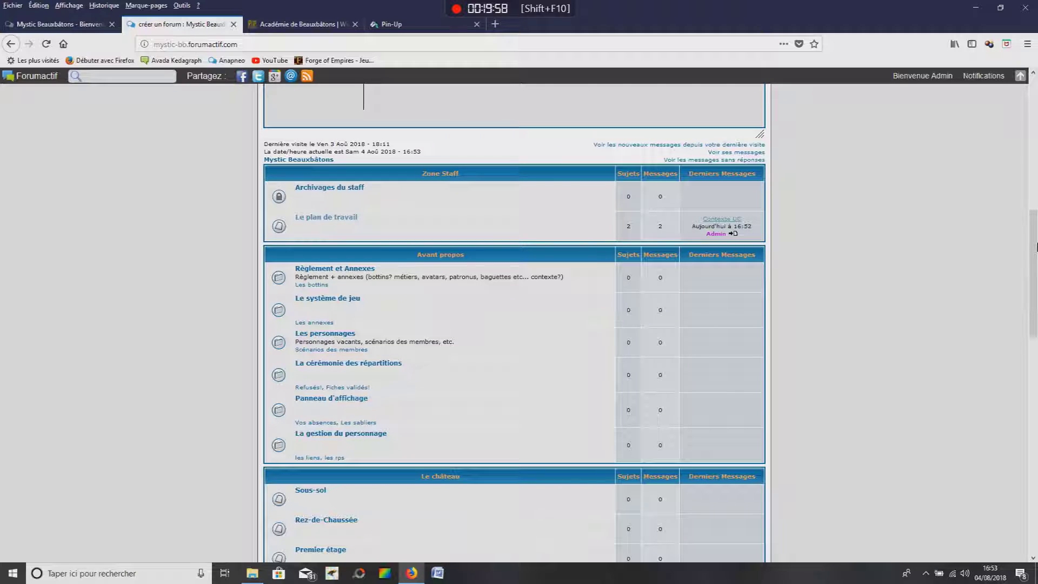